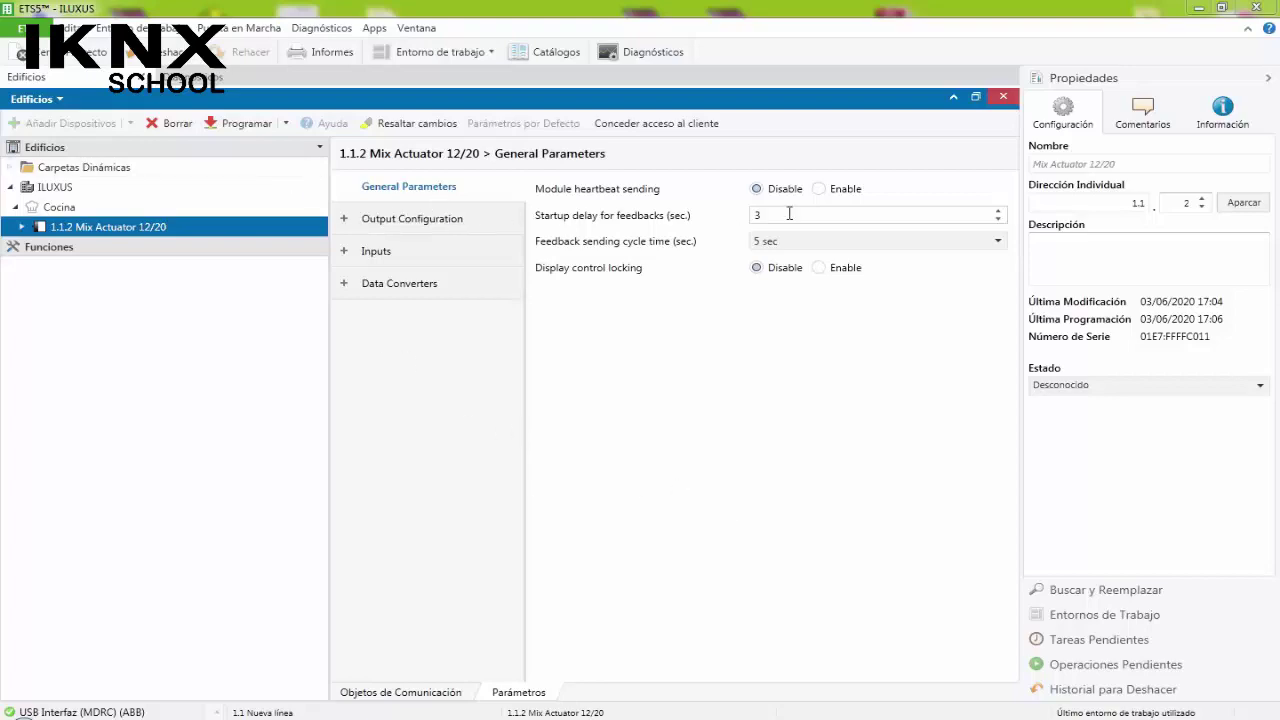
# - Set the Mix Actuator's output quantity to 12-Output and its first arrangement to Fan Coil-2Pipes in the output configuration
pyautogui.click(21, 227)
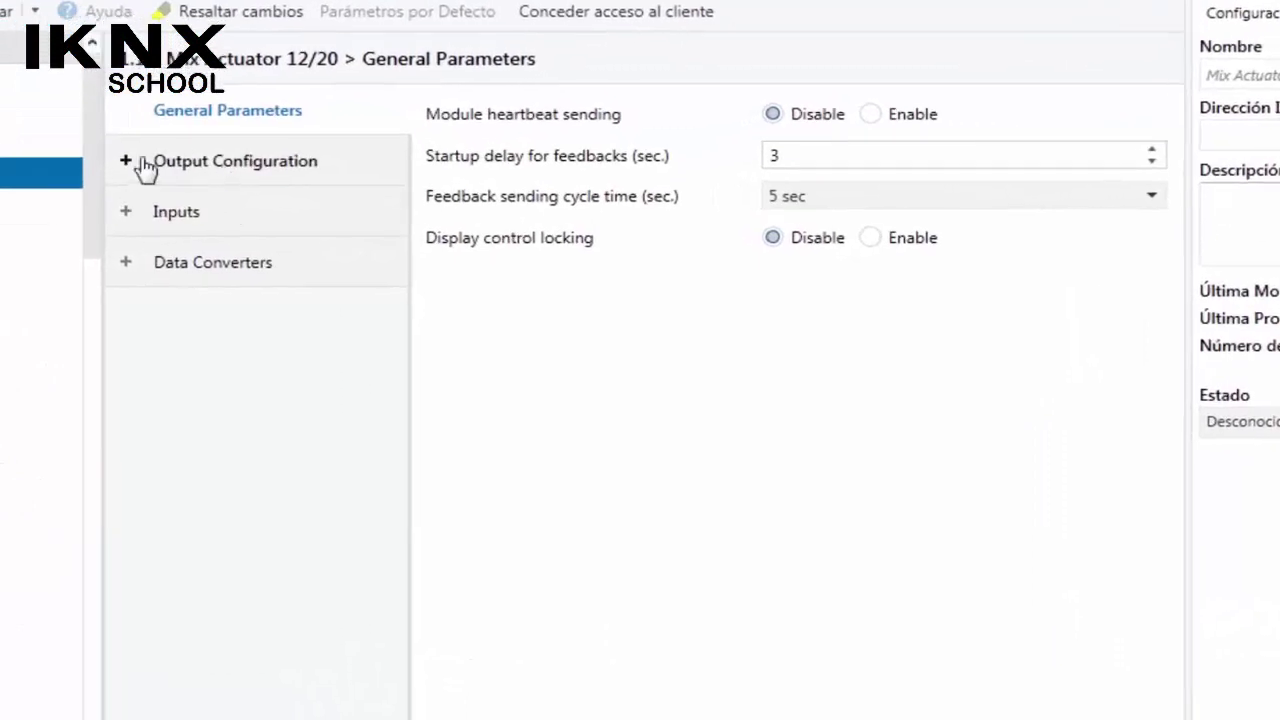
pyautogui.click(154, 168)
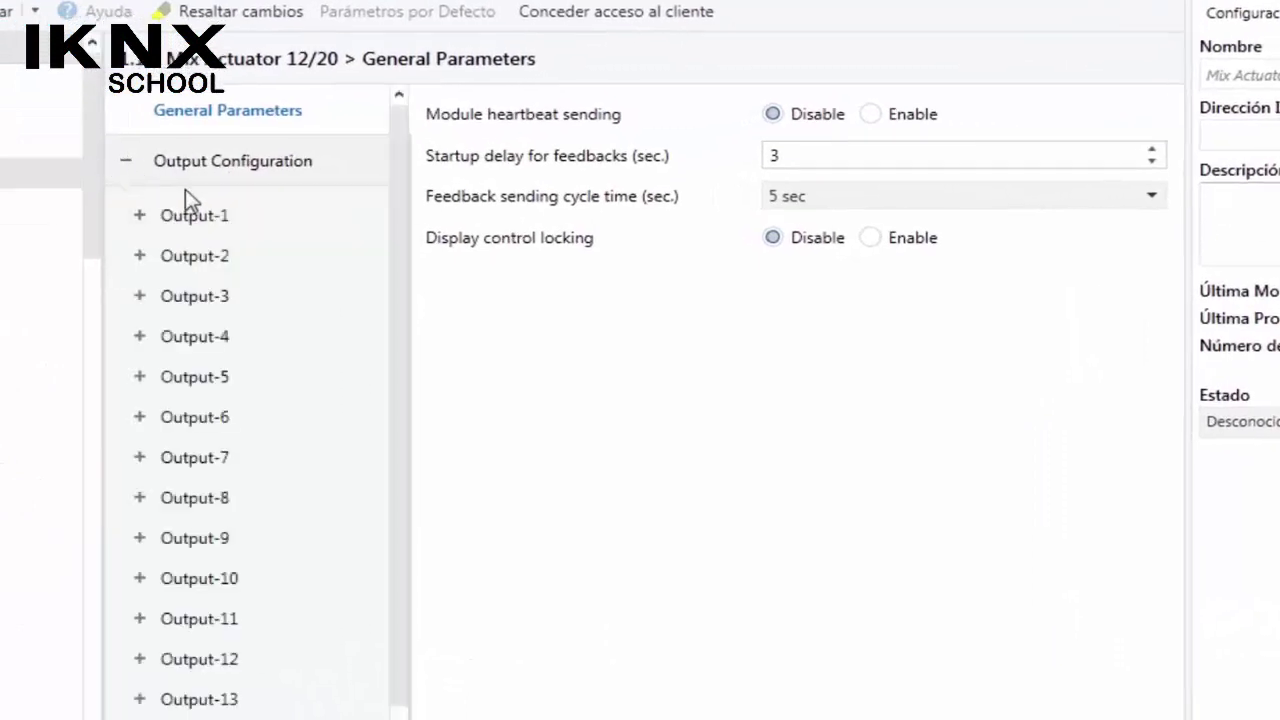
pyautogui.click(286, 174)
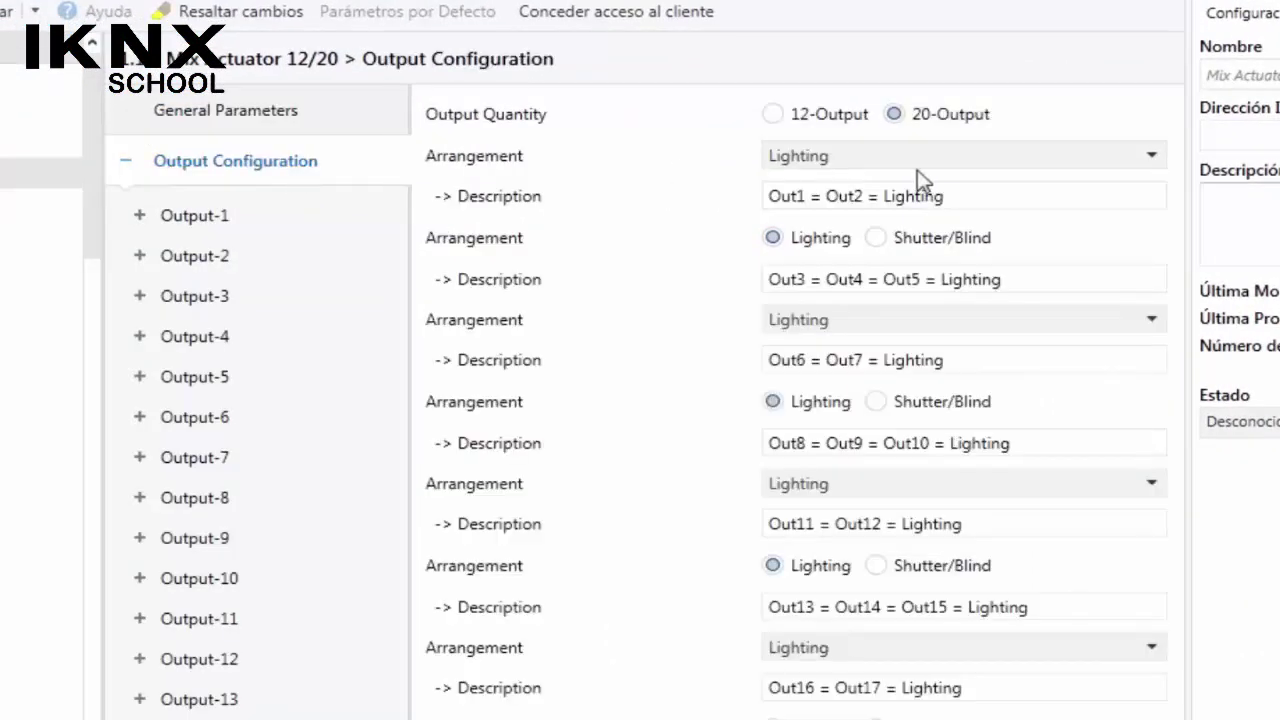
pyautogui.click(773, 115)
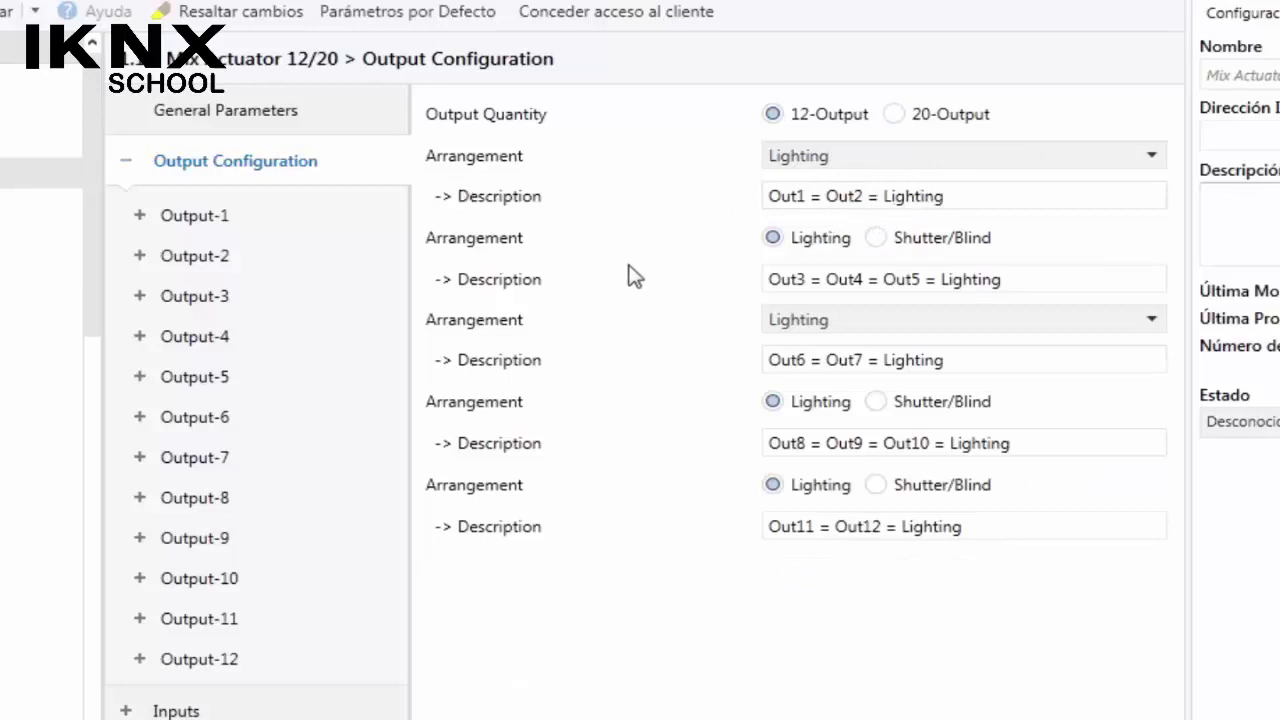
pyautogui.click(817, 157)
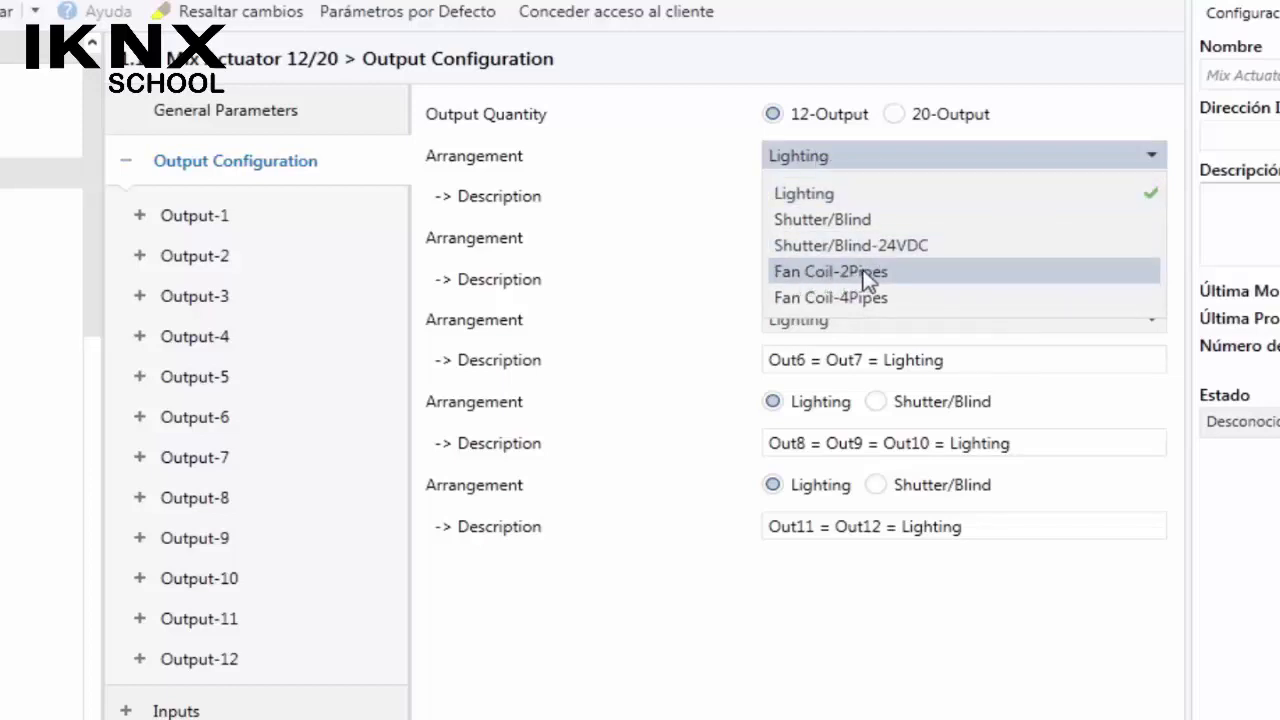
pyautogui.click(897, 279)
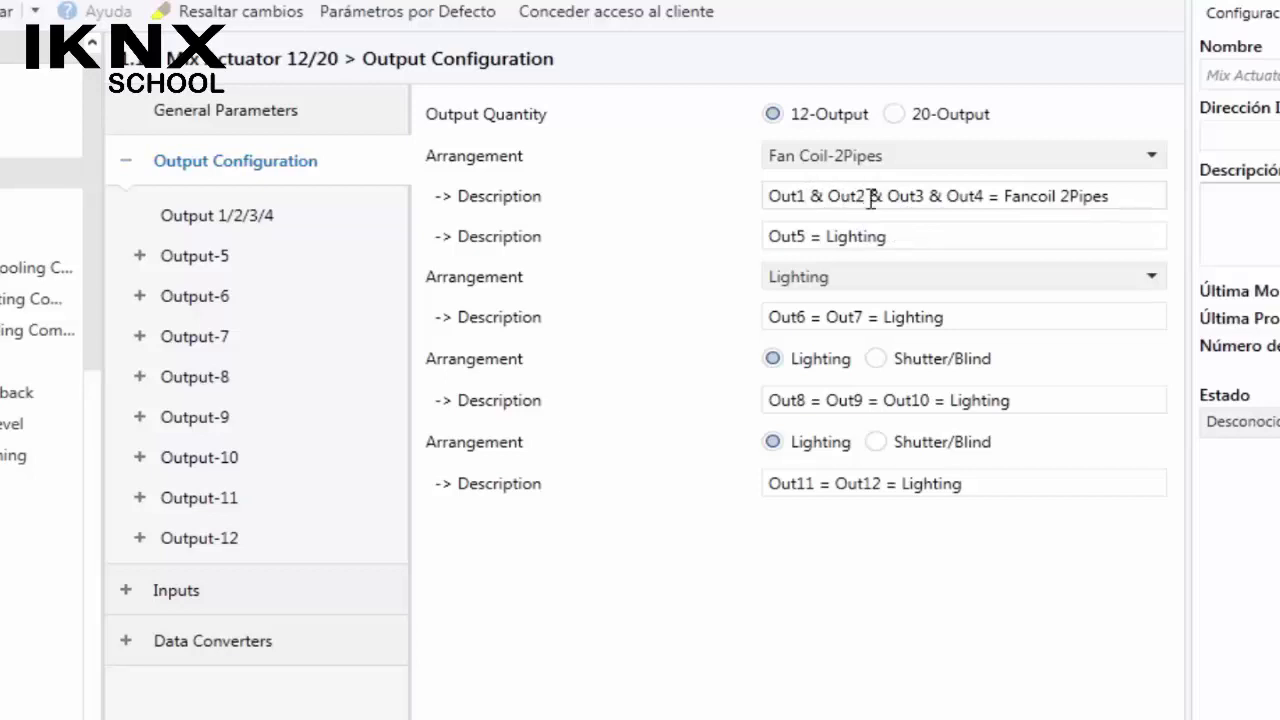
# - Try Fan Coil-4Pipes as the first output arrangement, and switch it back to Fan Coil-2Pipes
pyautogui.click(977, 164)
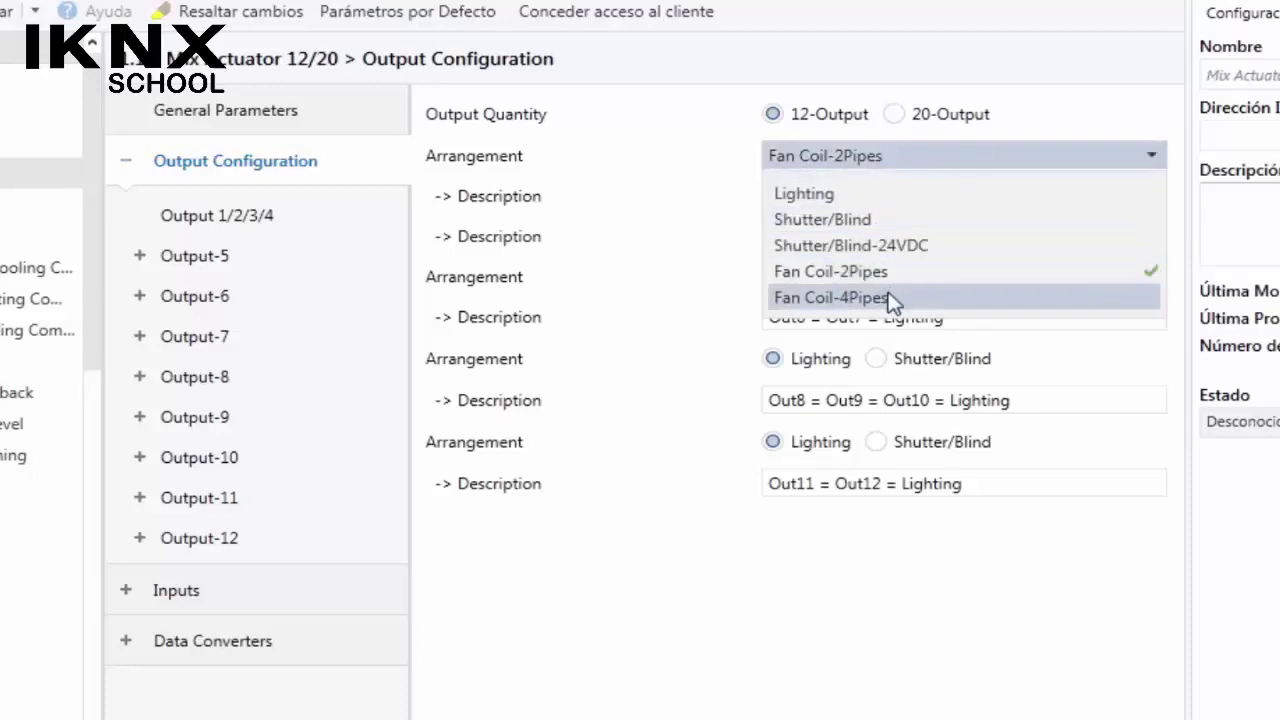
pyautogui.click(892, 298)
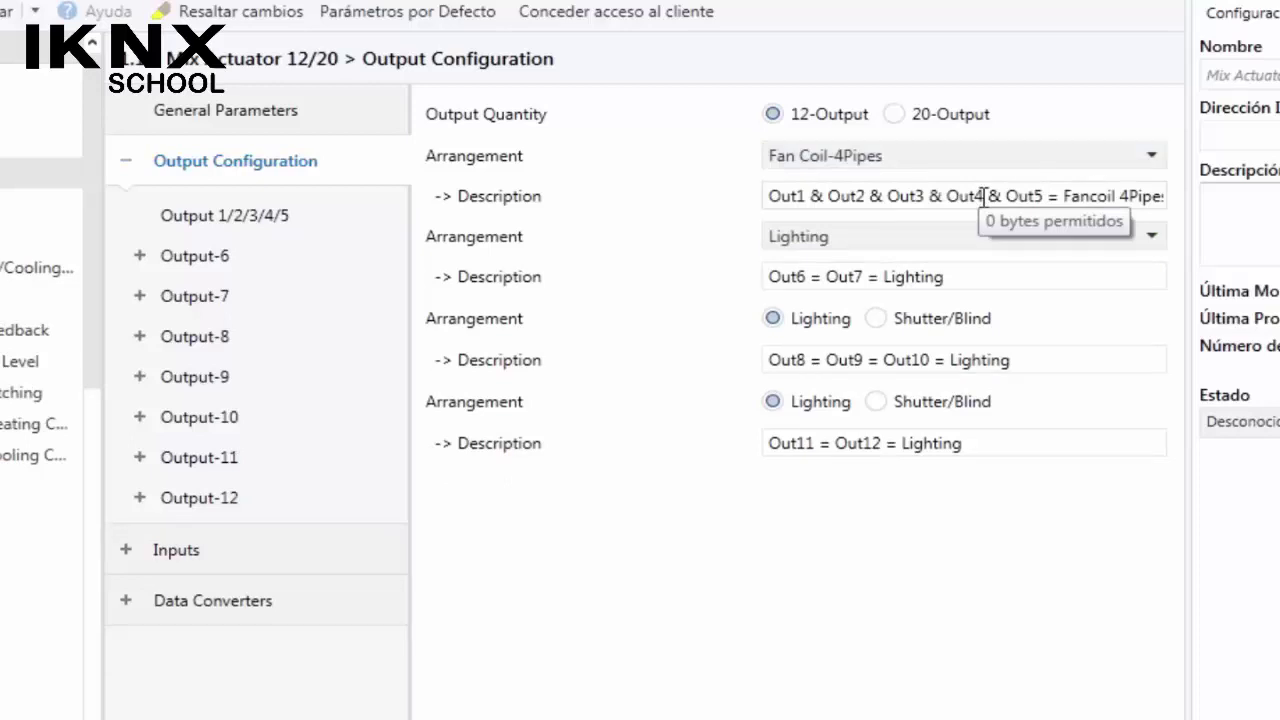
pyautogui.click(1066, 163)
pyautogui.click(925, 270)
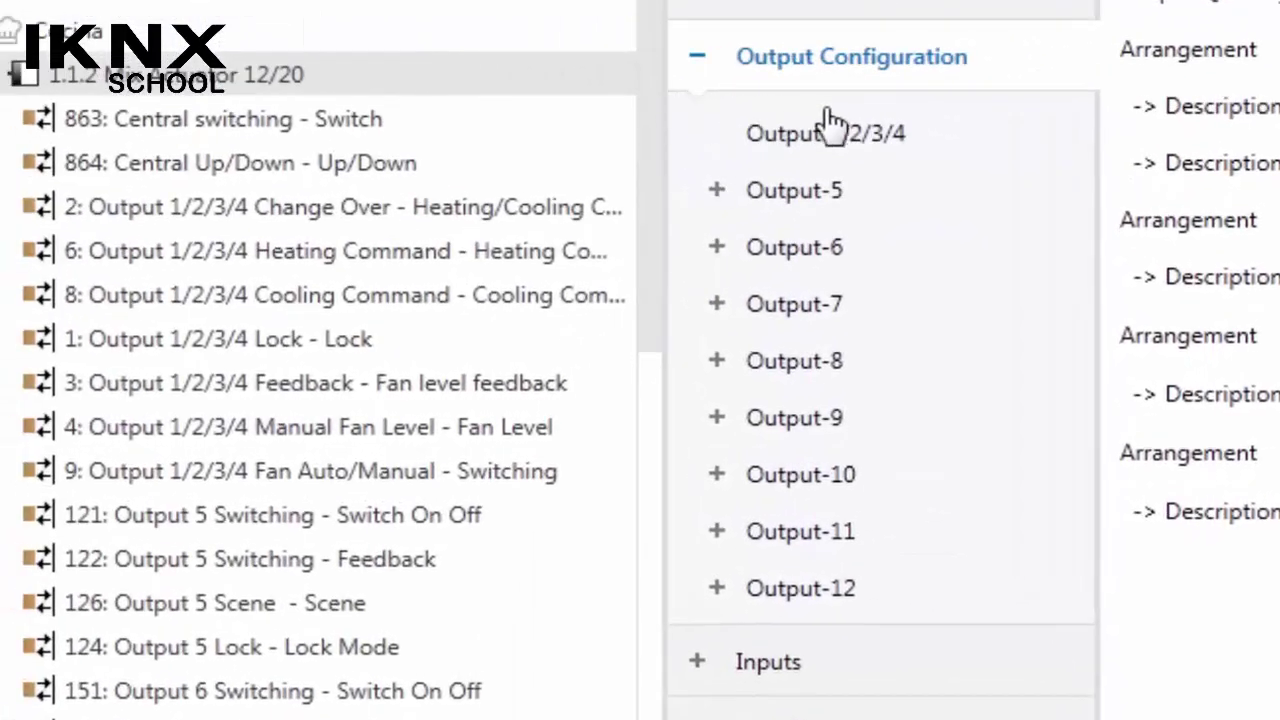
# - Examine each Output 1/2/3/4 communication object, from change over, heating and cooling commands to lock, feedback, manual fan level and fan auto/manual
pyautogui.click(256, 205)
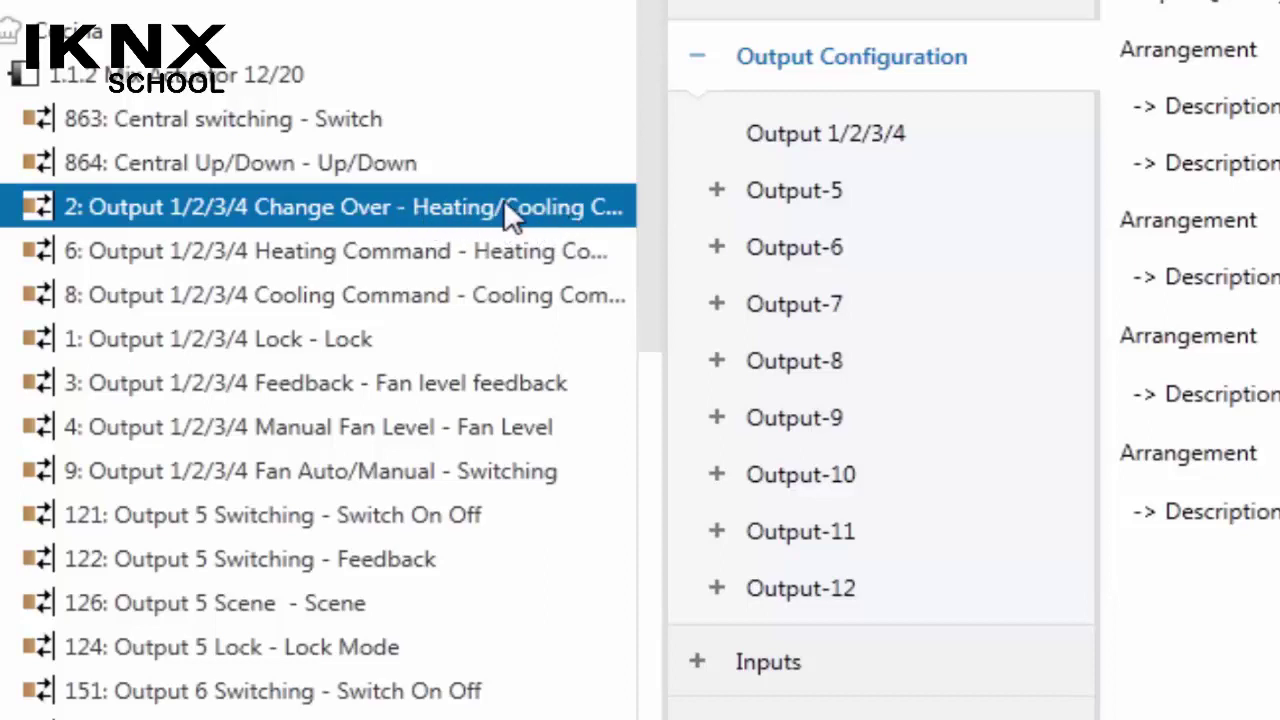
pyautogui.click(255, 257)
pyautogui.click(236, 293)
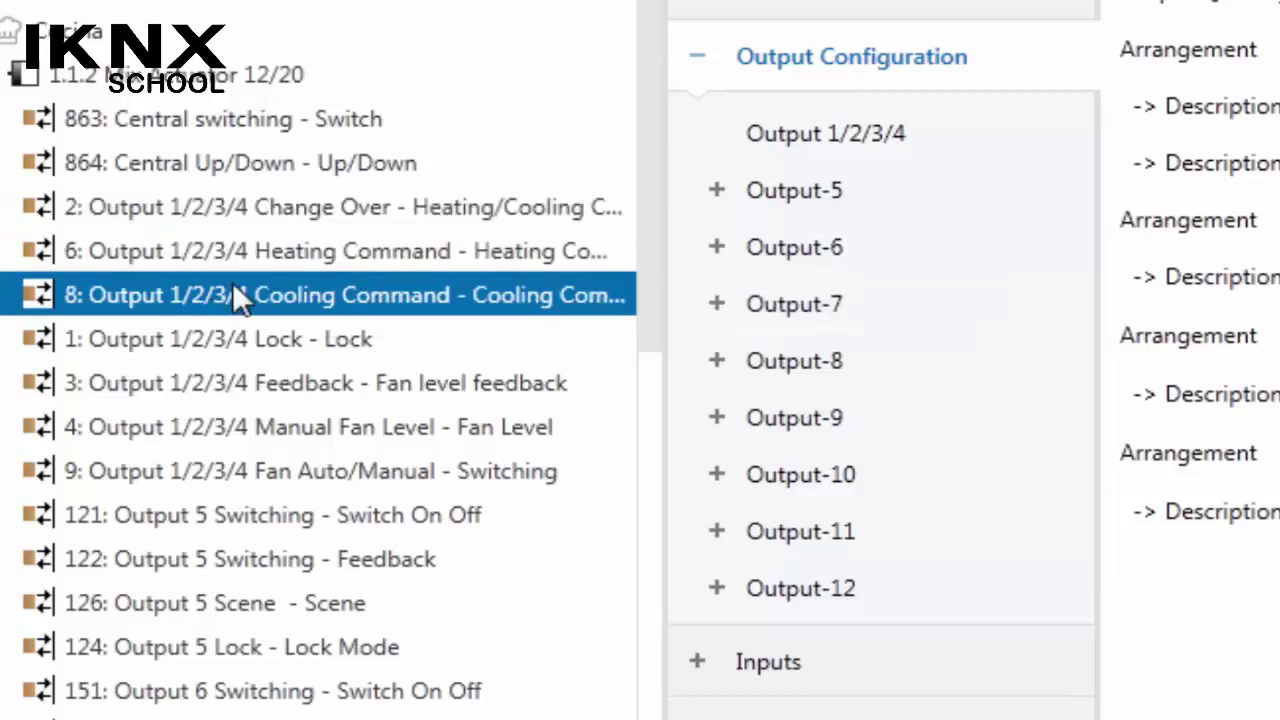
pyautogui.click(234, 250)
pyautogui.click(266, 290)
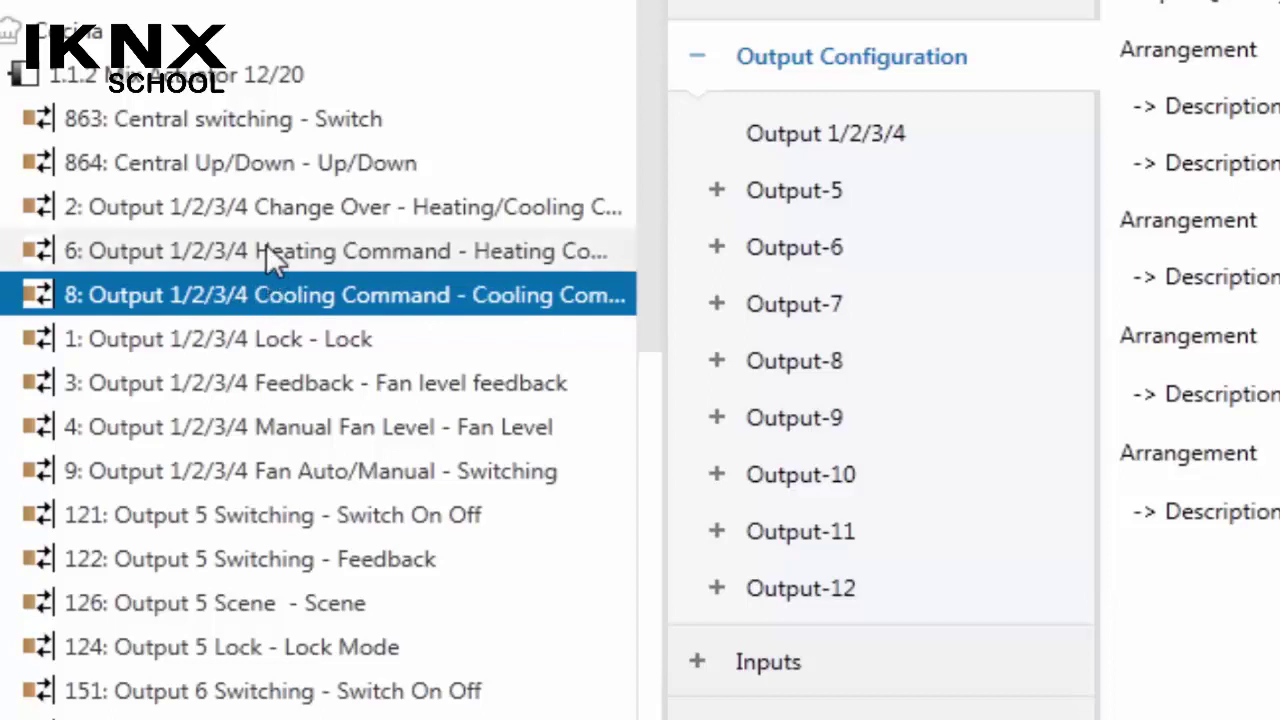
pyautogui.click(266, 248)
pyautogui.click(296, 296)
pyautogui.click(299, 246)
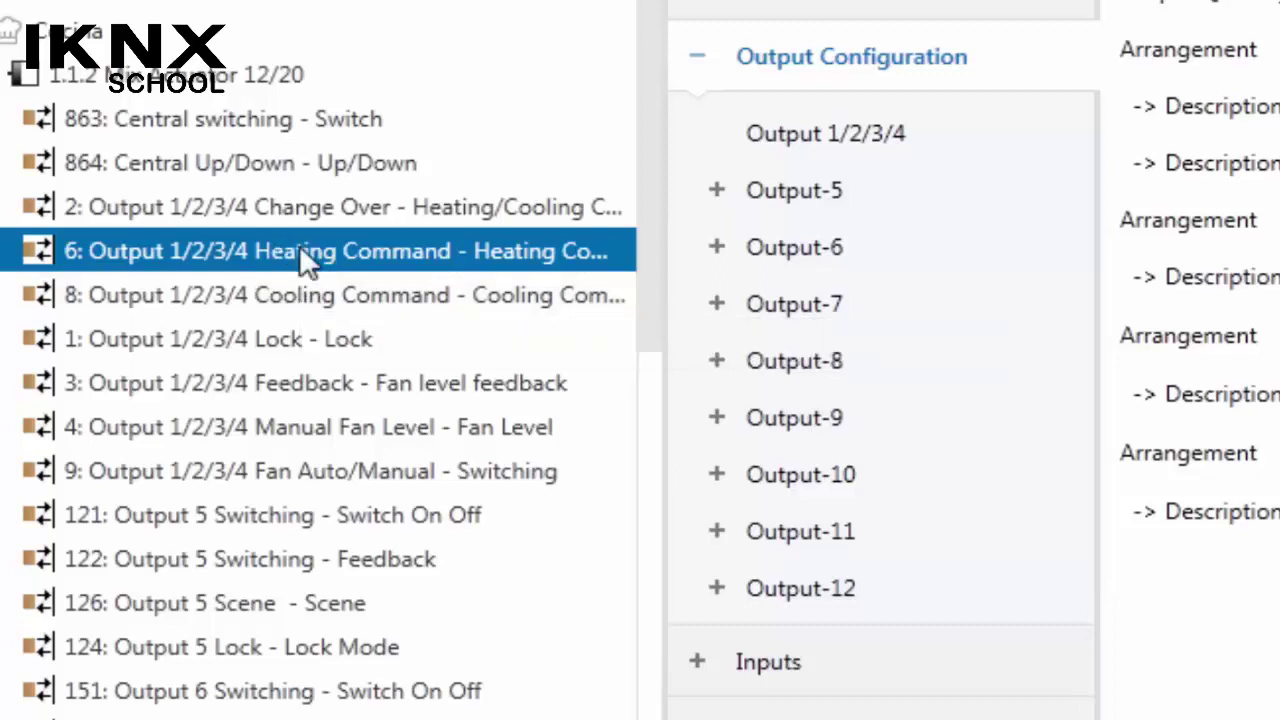
pyautogui.click(285, 298)
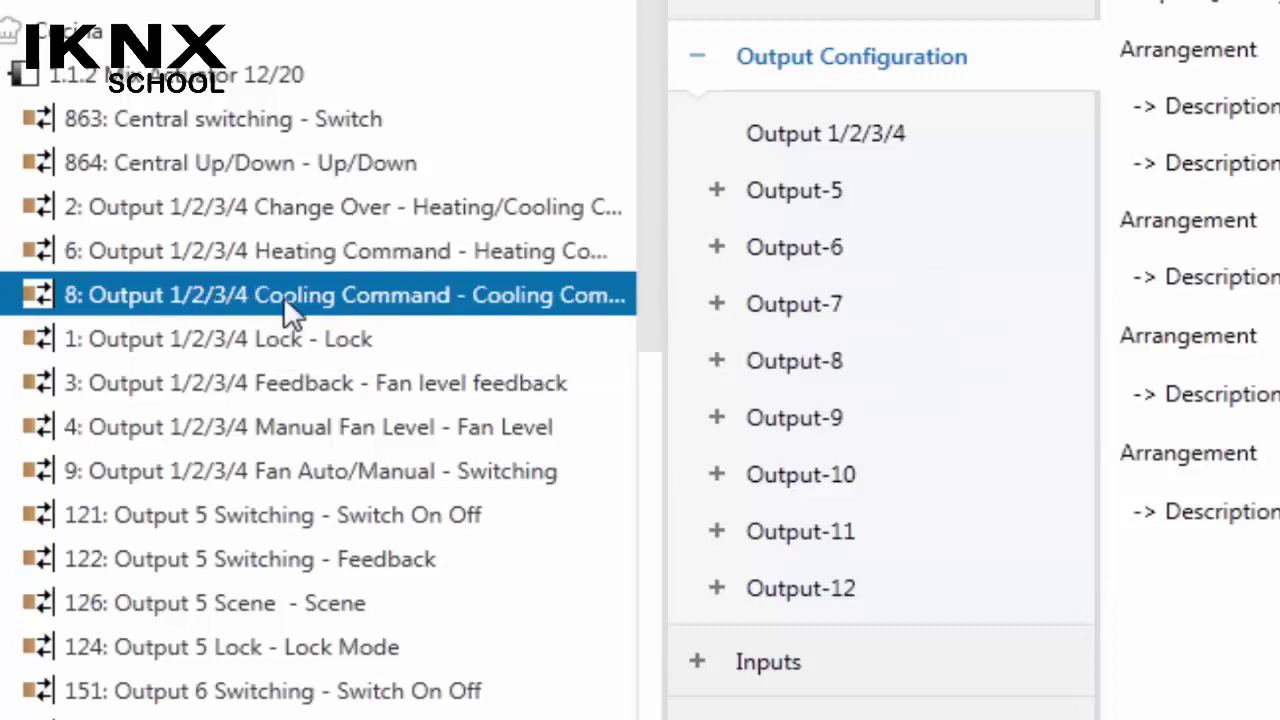
pyautogui.click(293, 256)
pyautogui.click(319, 300)
pyautogui.click(300, 340)
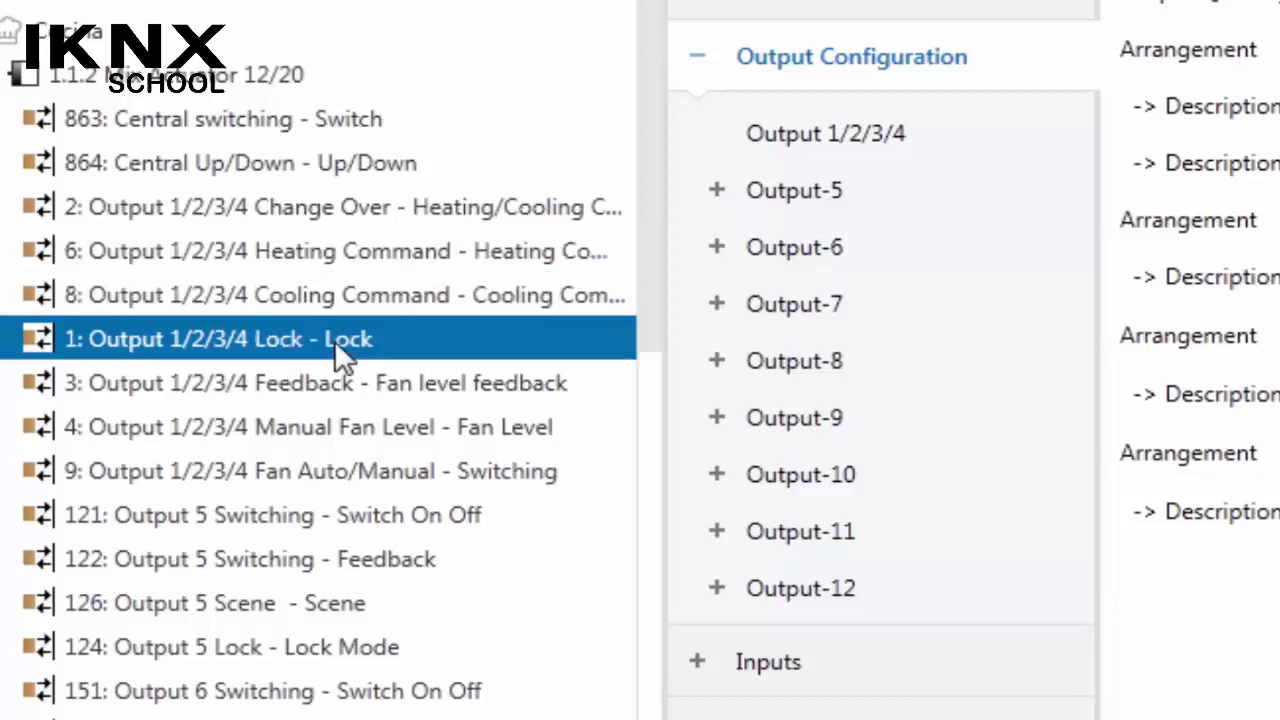
pyautogui.click(318, 383)
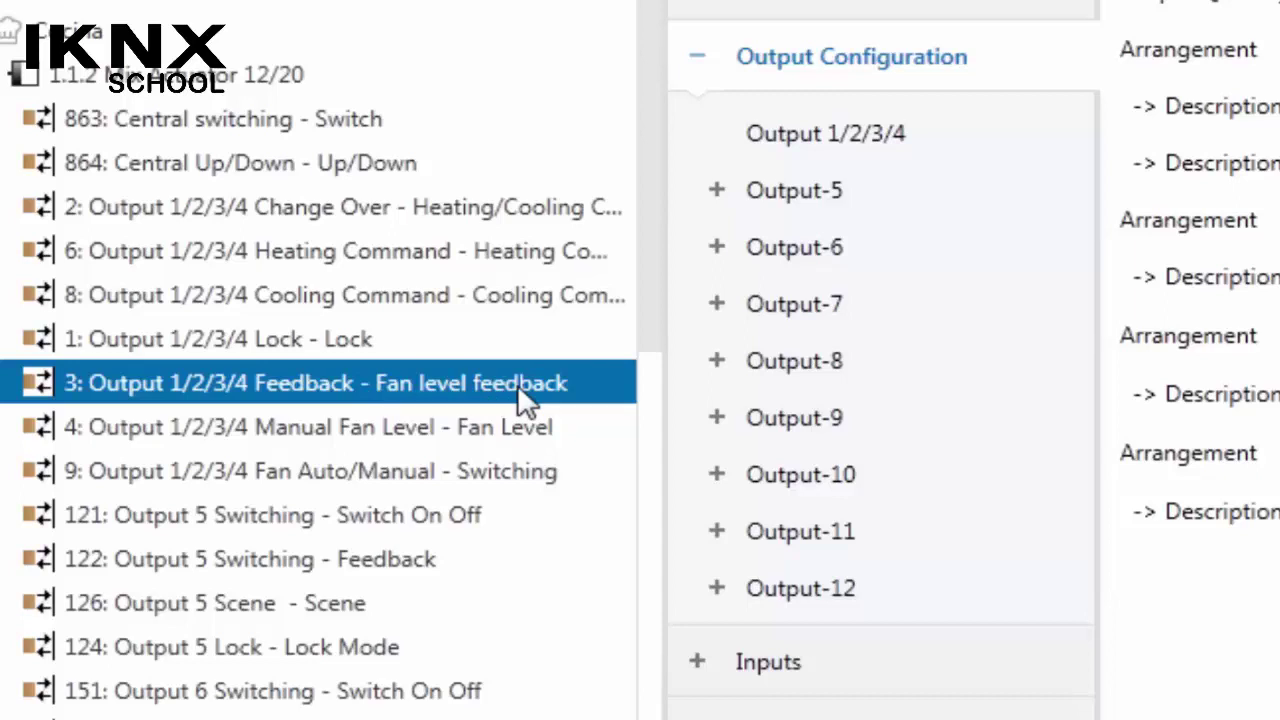
pyautogui.click(371, 428)
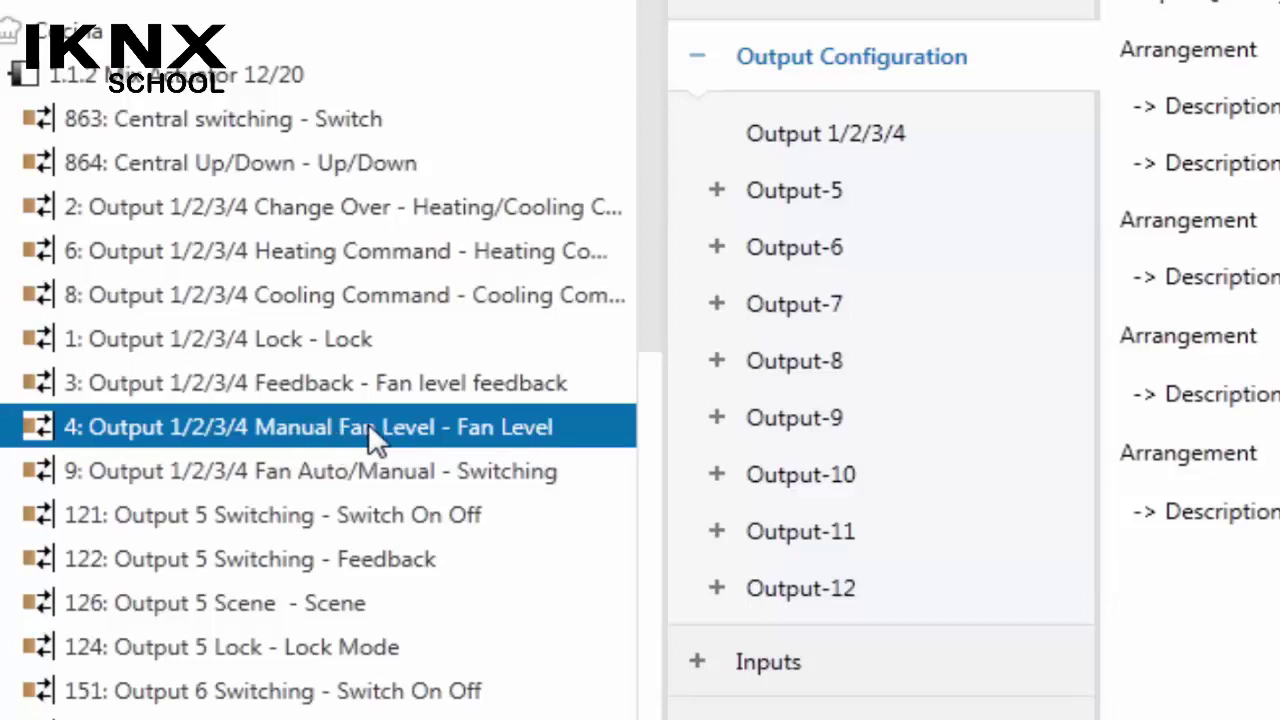
pyautogui.click(305, 474)
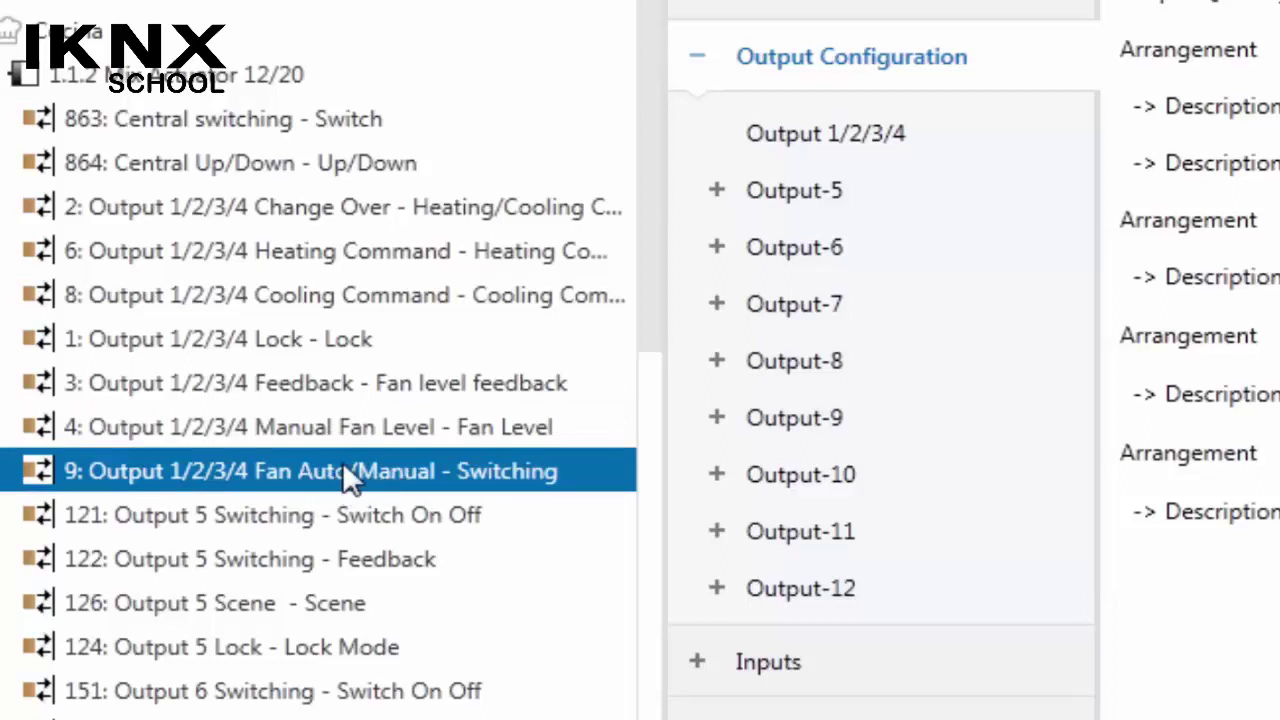
# - Compare the heating and cooling command objects of Output 1/2/3/4 with its manual fan level and fan auto/manual objects
pyautogui.click(352, 252)
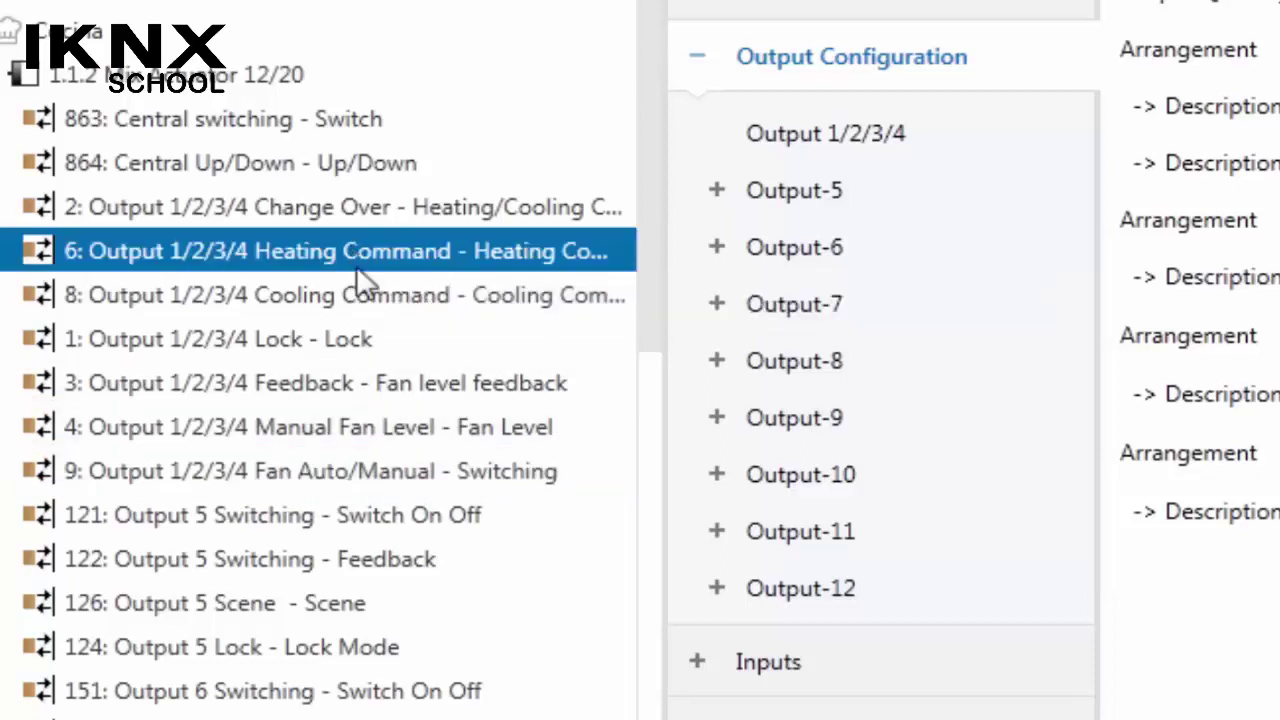
pyautogui.click(360, 289)
pyautogui.click(354, 250)
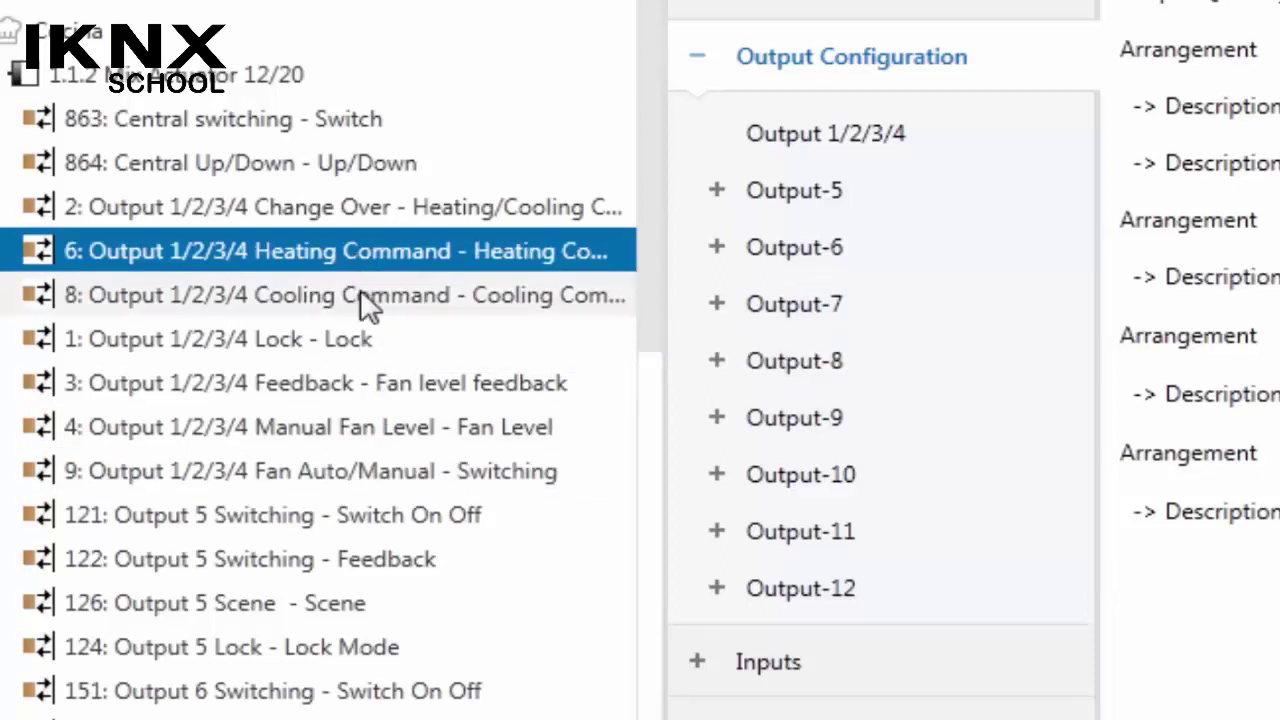
pyautogui.click(360, 295)
pyautogui.click(360, 251)
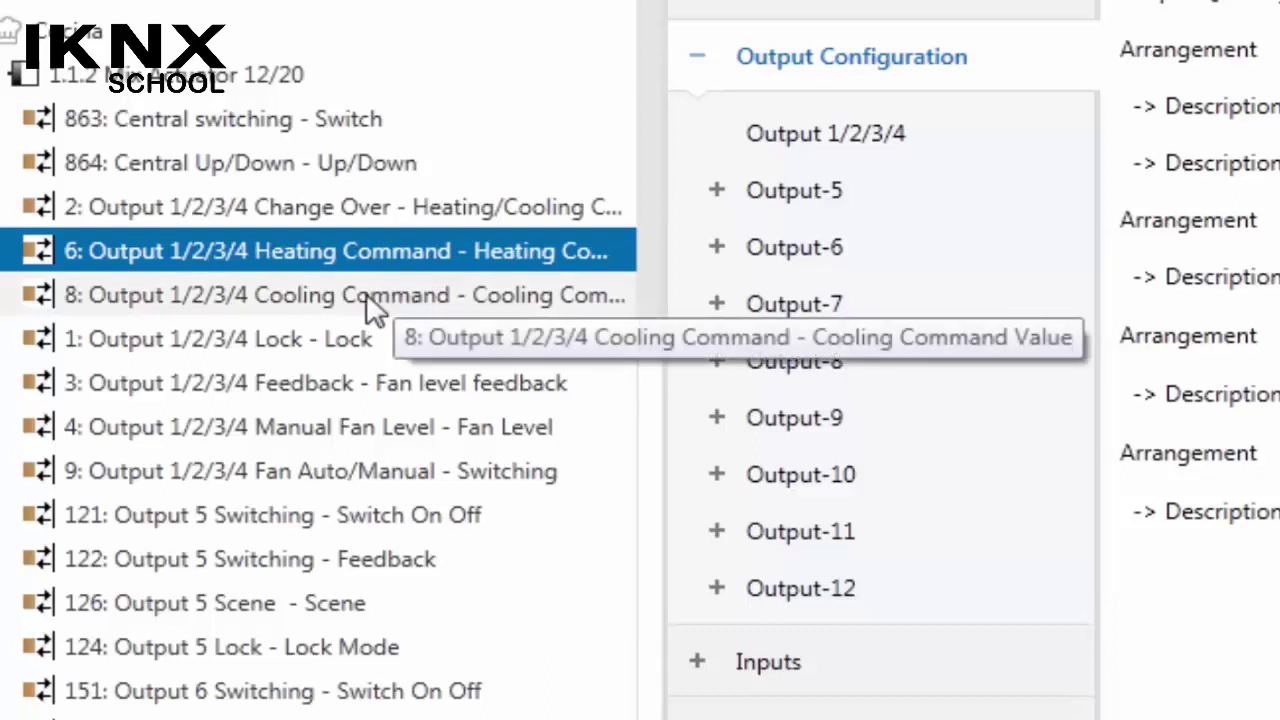
pyautogui.click(438, 473)
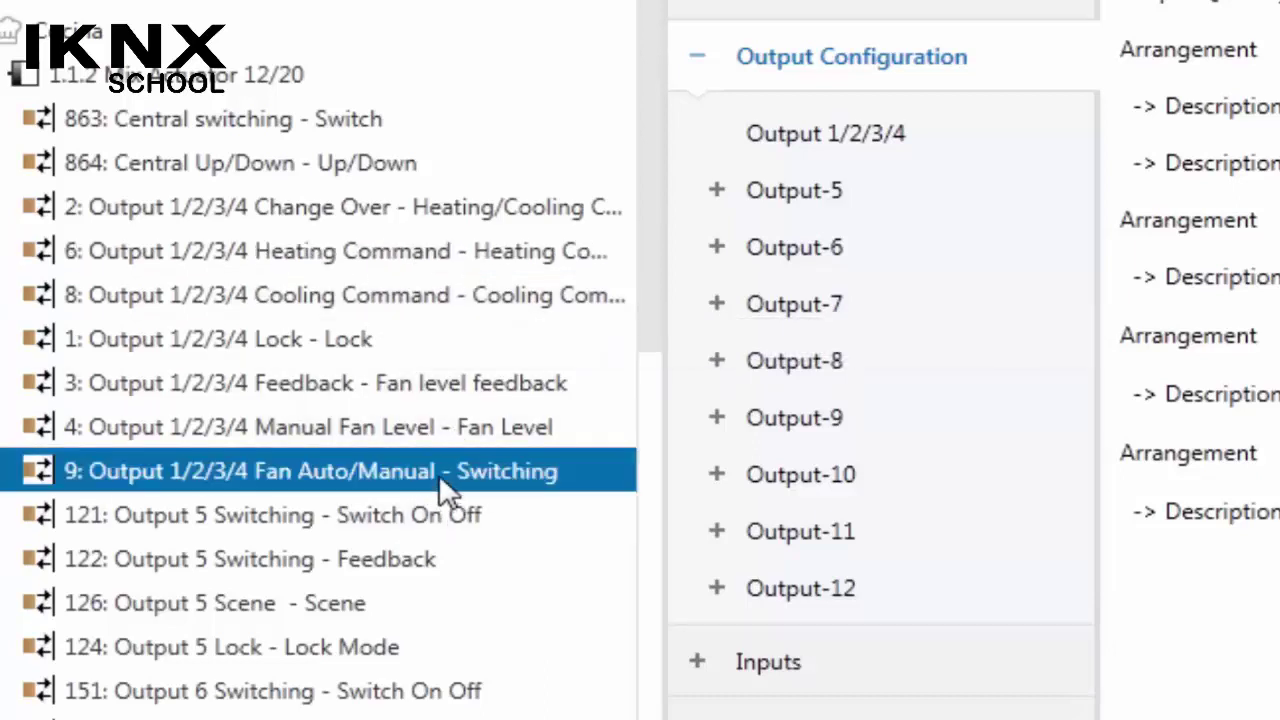
pyautogui.click(356, 425)
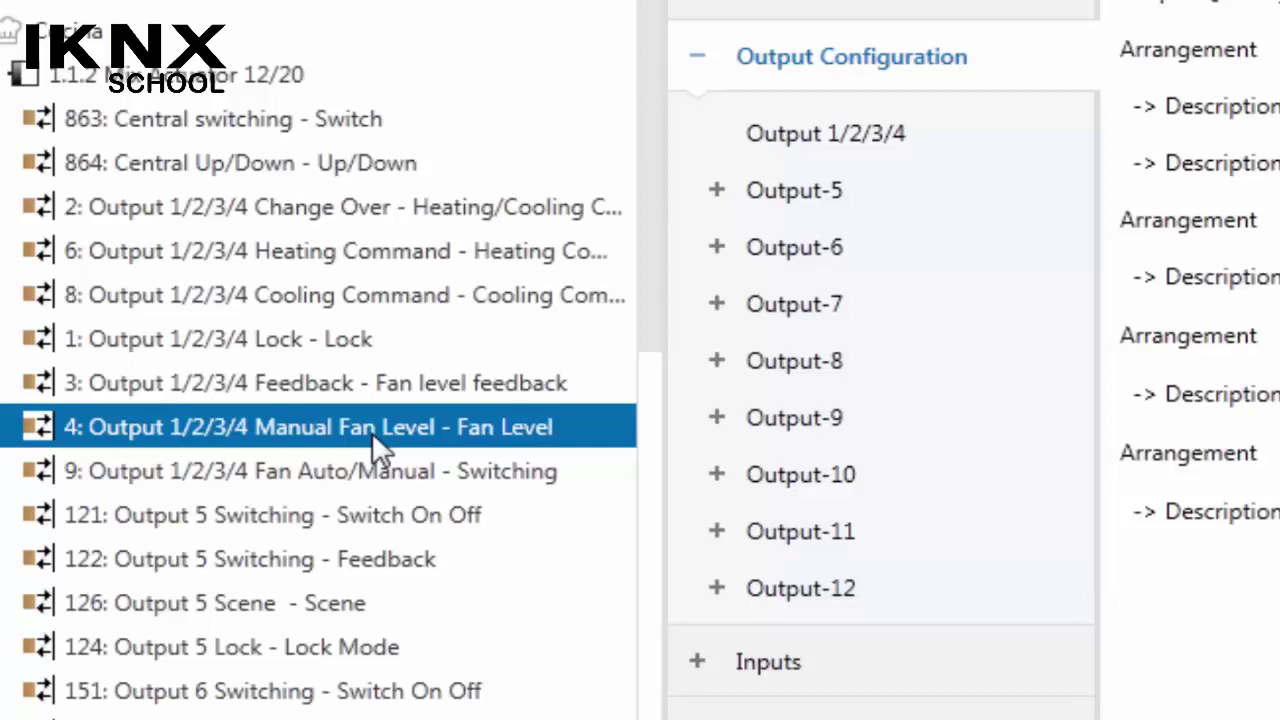
pyautogui.click(446, 255)
pyautogui.click(456, 292)
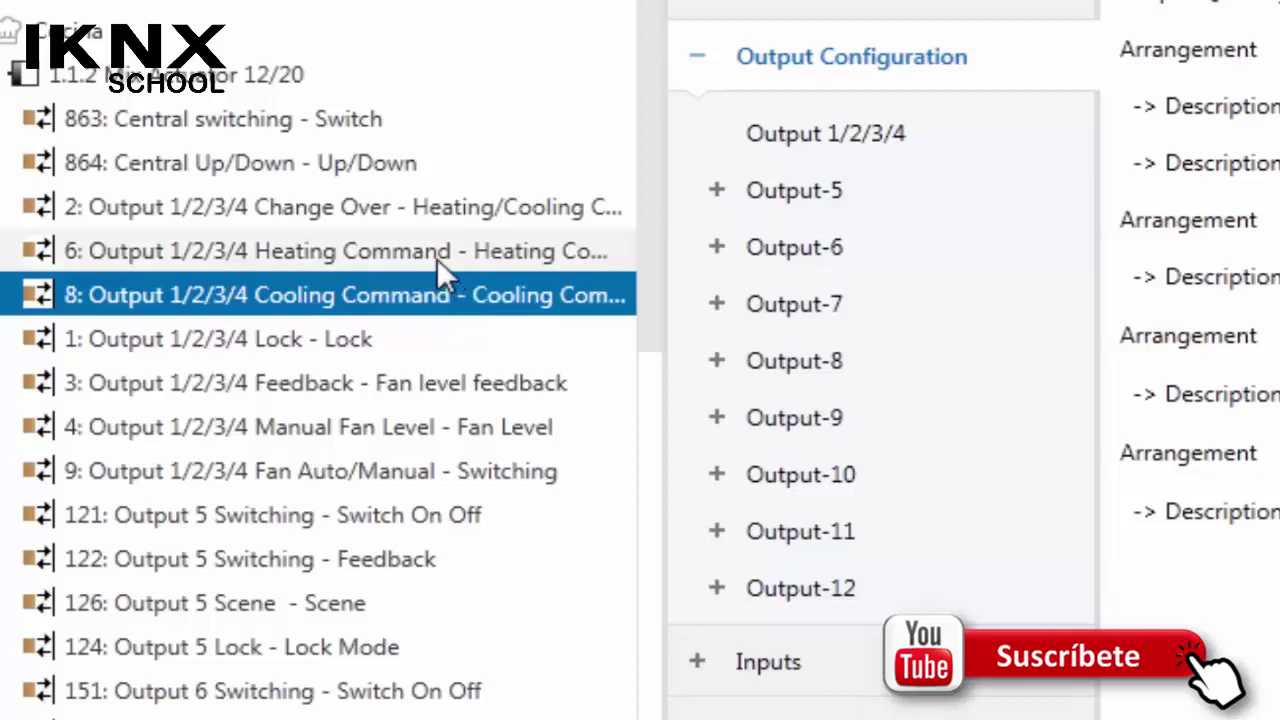
pyautogui.click(472, 437)
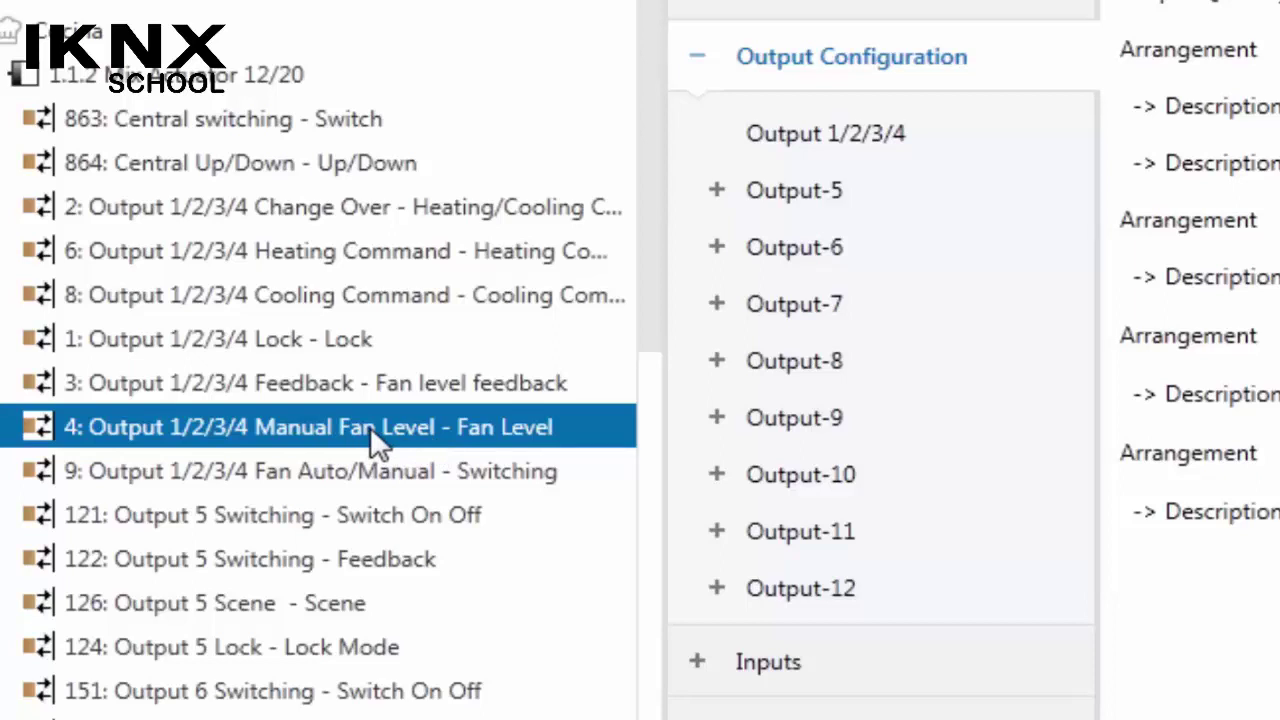
pyautogui.click(465, 256)
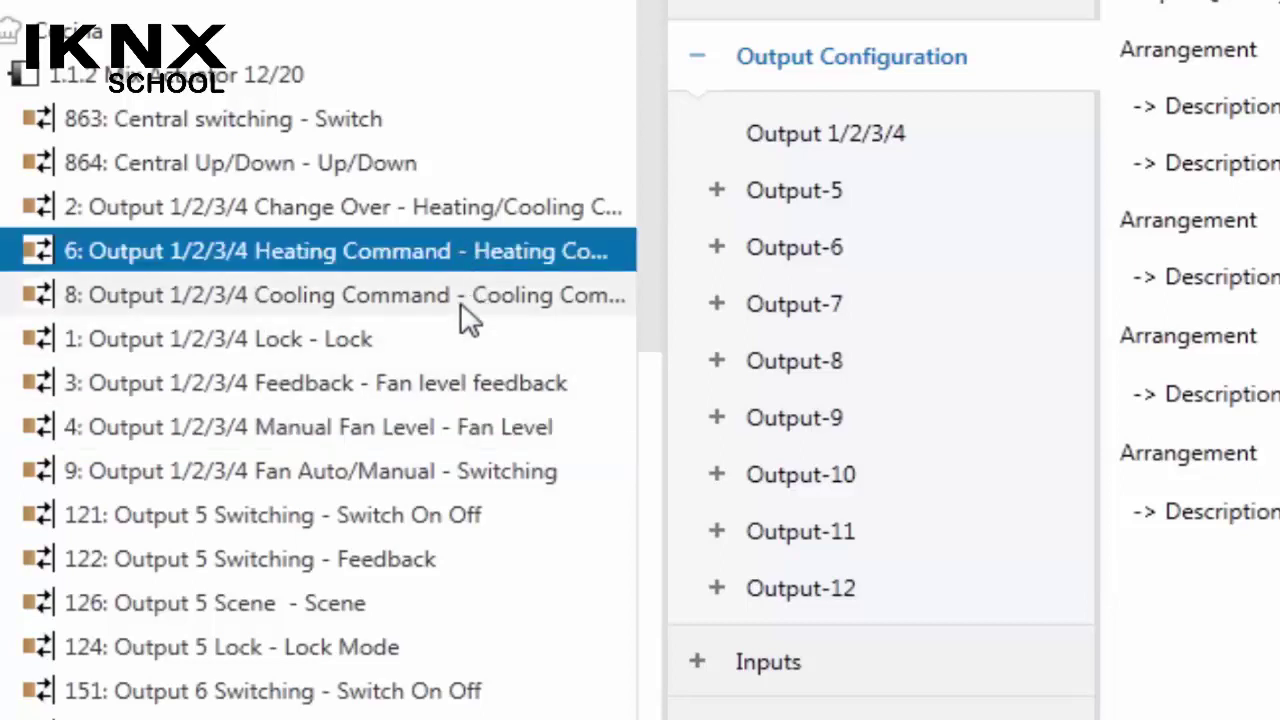
pyautogui.click(462, 296)
pyautogui.click(478, 256)
pyautogui.click(500, 294)
pyautogui.click(505, 256)
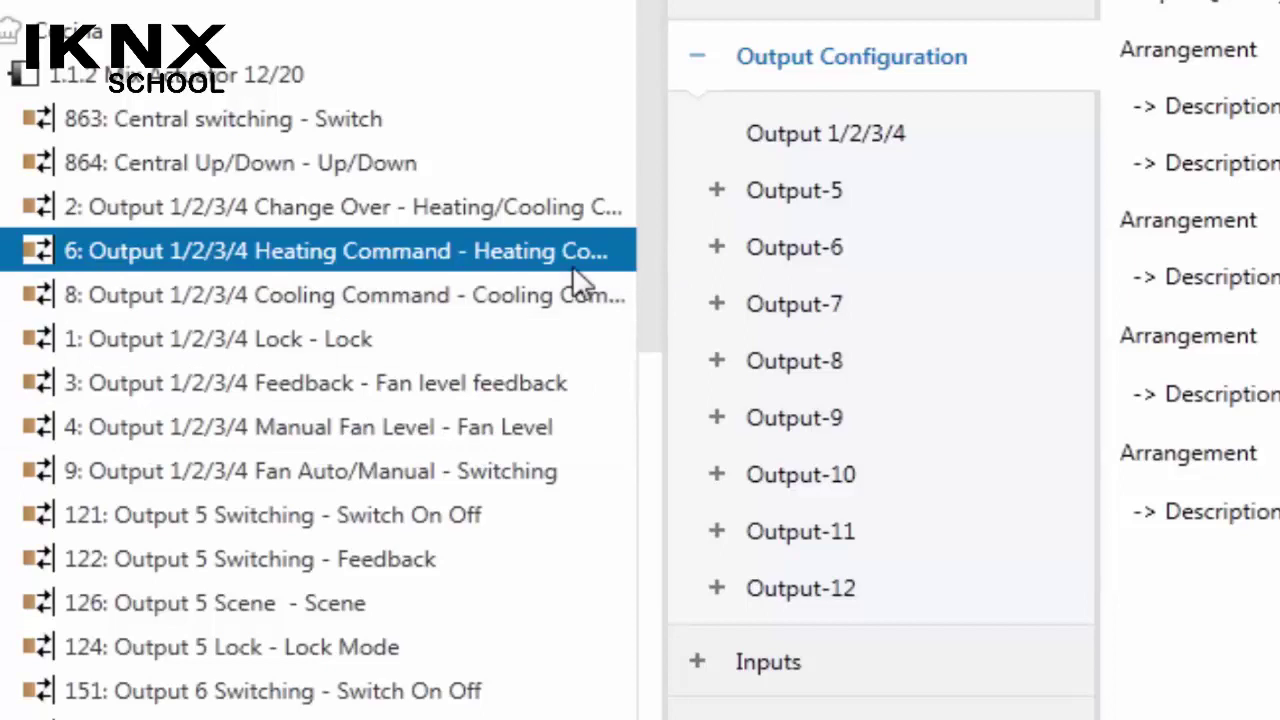
pyautogui.click(588, 300)
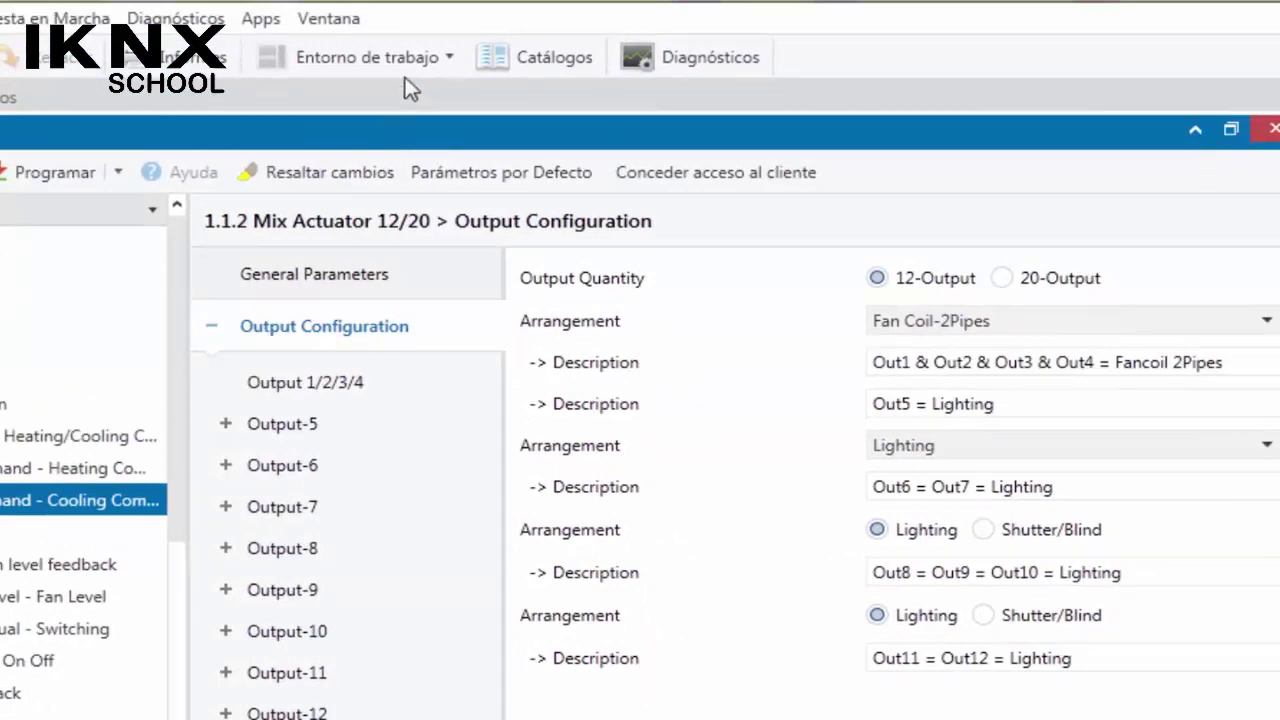
# - Open a new group addresses panel and add a main group named "fan coil"
pyautogui.click(425, 57)
pyautogui.moveTo(422, 200)
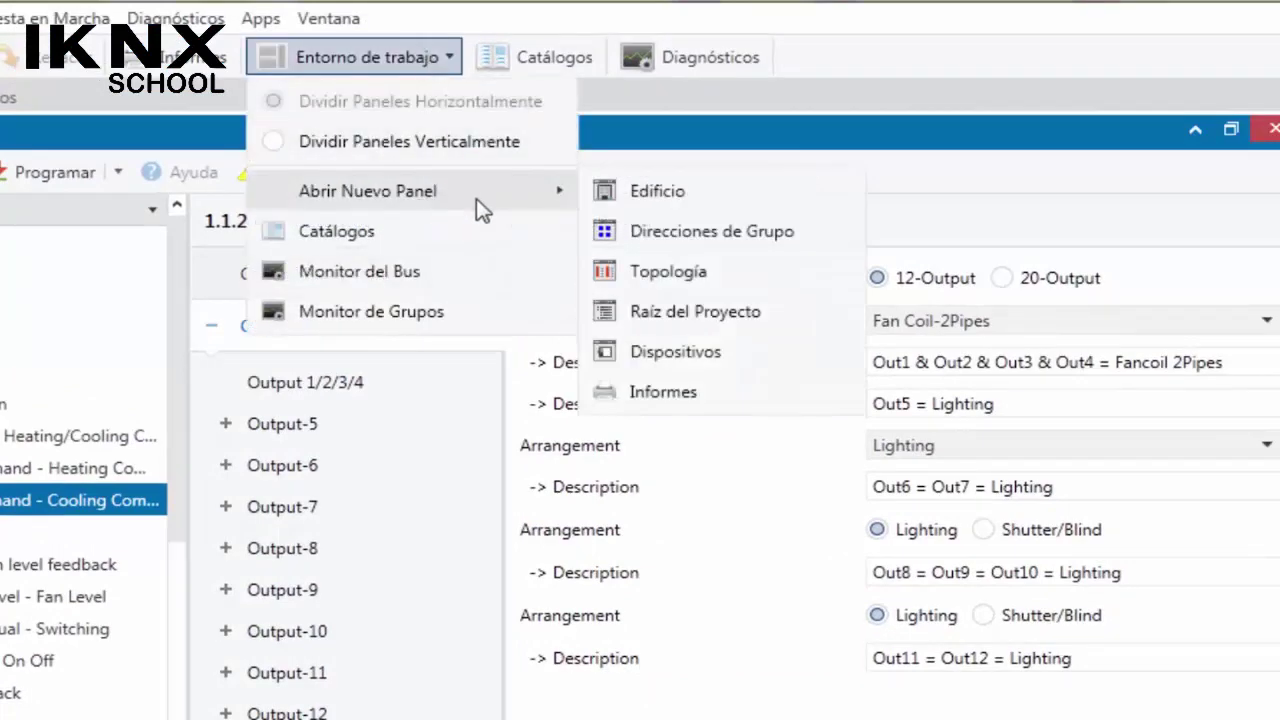
pyautogui.click(672, 238)
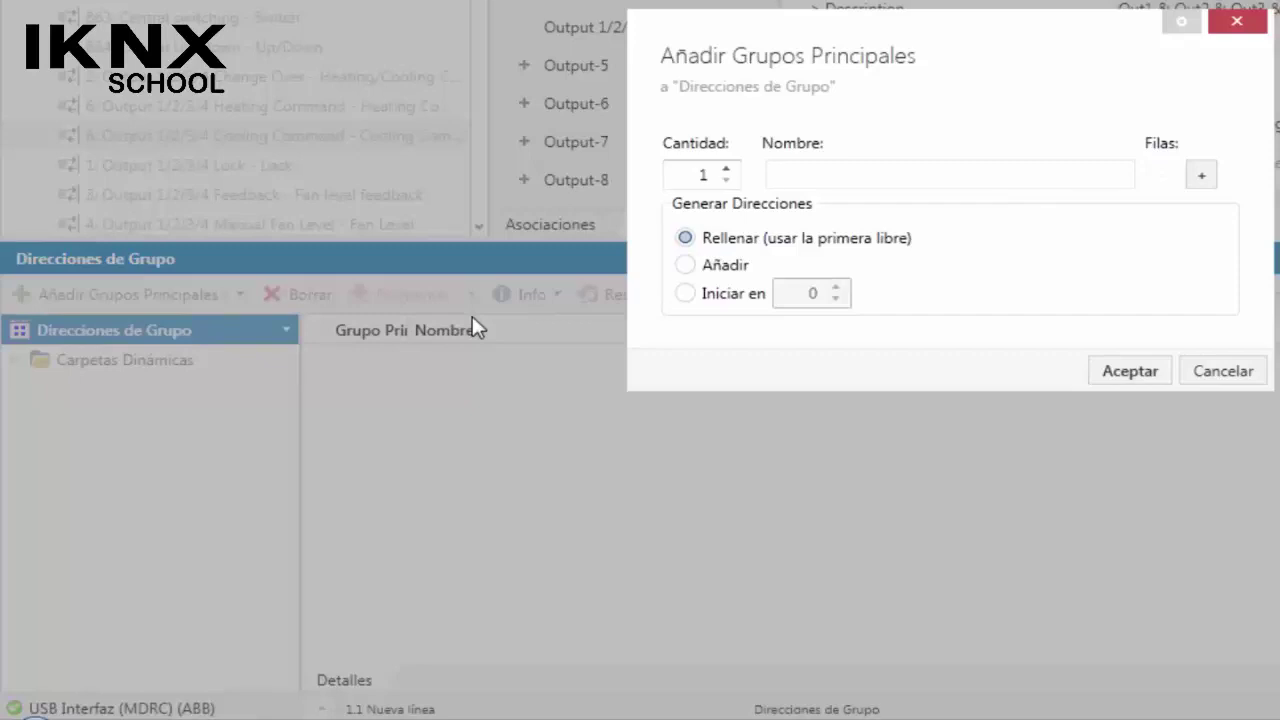
pyautogui.write('n coil')
pyautogui.click(1130, 380)
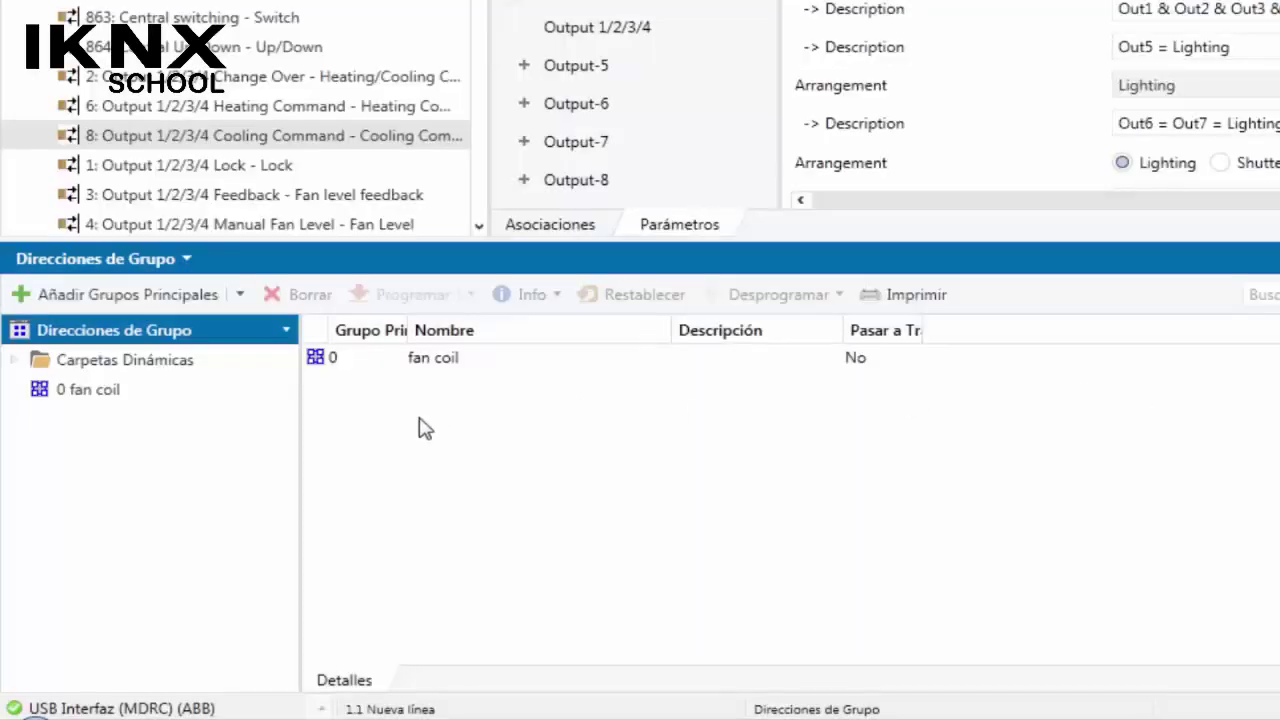
# - Add a middle group named "fan coil" under the 0 fan coil main group
pyautogui.click(95, 390)
pyautogui.click(125, 295)
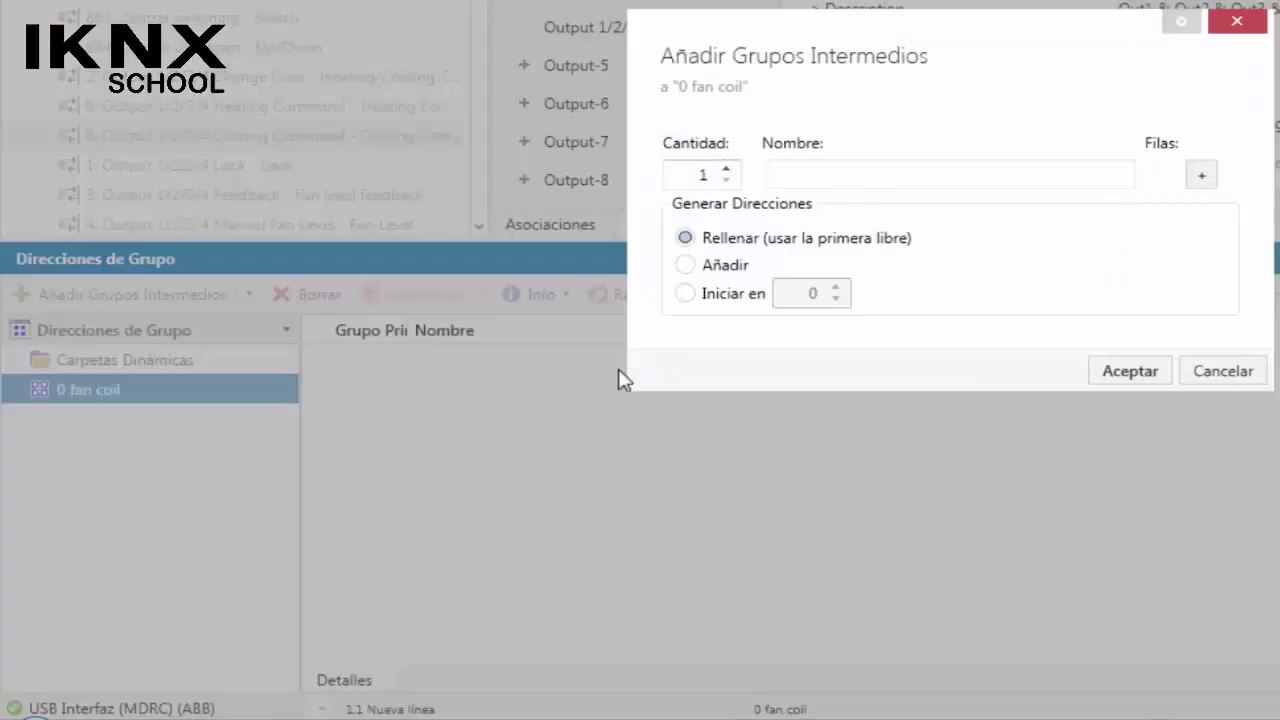
pyautogui.write('fan cpoil')
pyautogui.press('BackSpace')
pyautogui.press('BackSpace')
pyautogui.press('BackSpace')
pyautogui.press('BackSpace')
pyautogui.write('oil')
pyautogui.click(1110, 372)
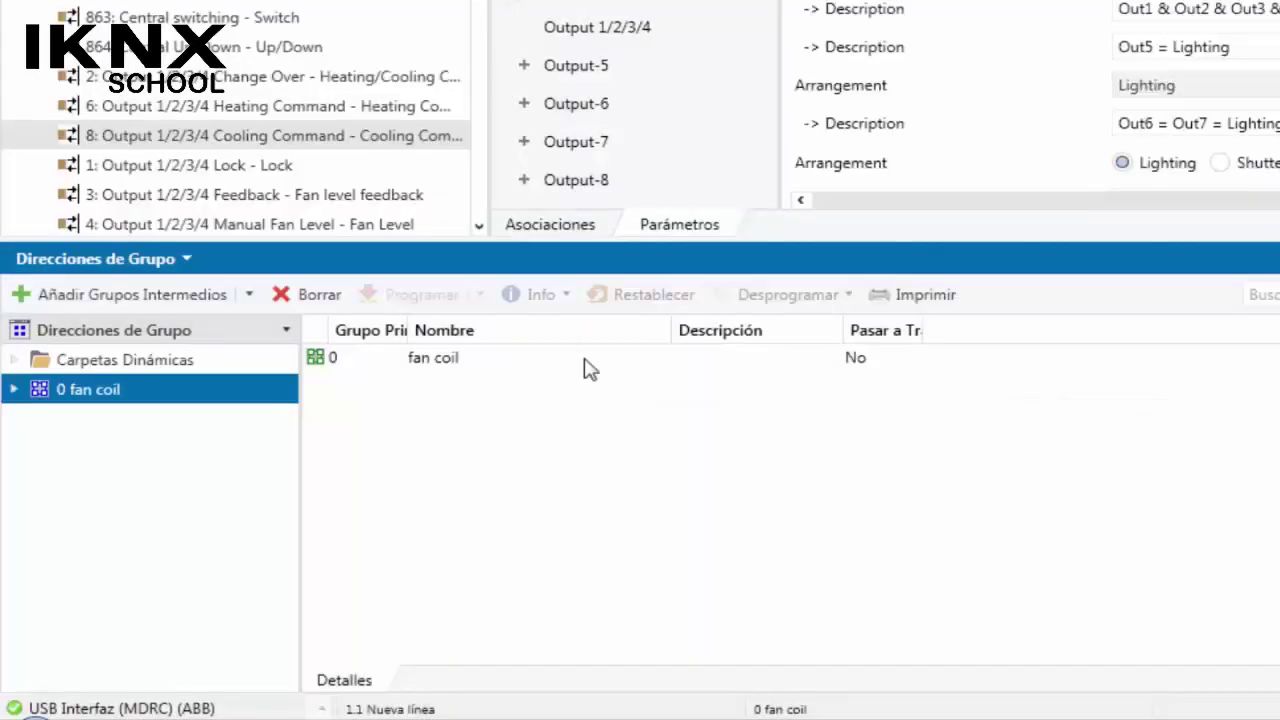
# - Start adding group addresses to the 0/0 fan coil middle group, naming the first one "Modo verano/invierno"
pyautogui.click(10, 389)
pyautogui.rightClick(50, 419)
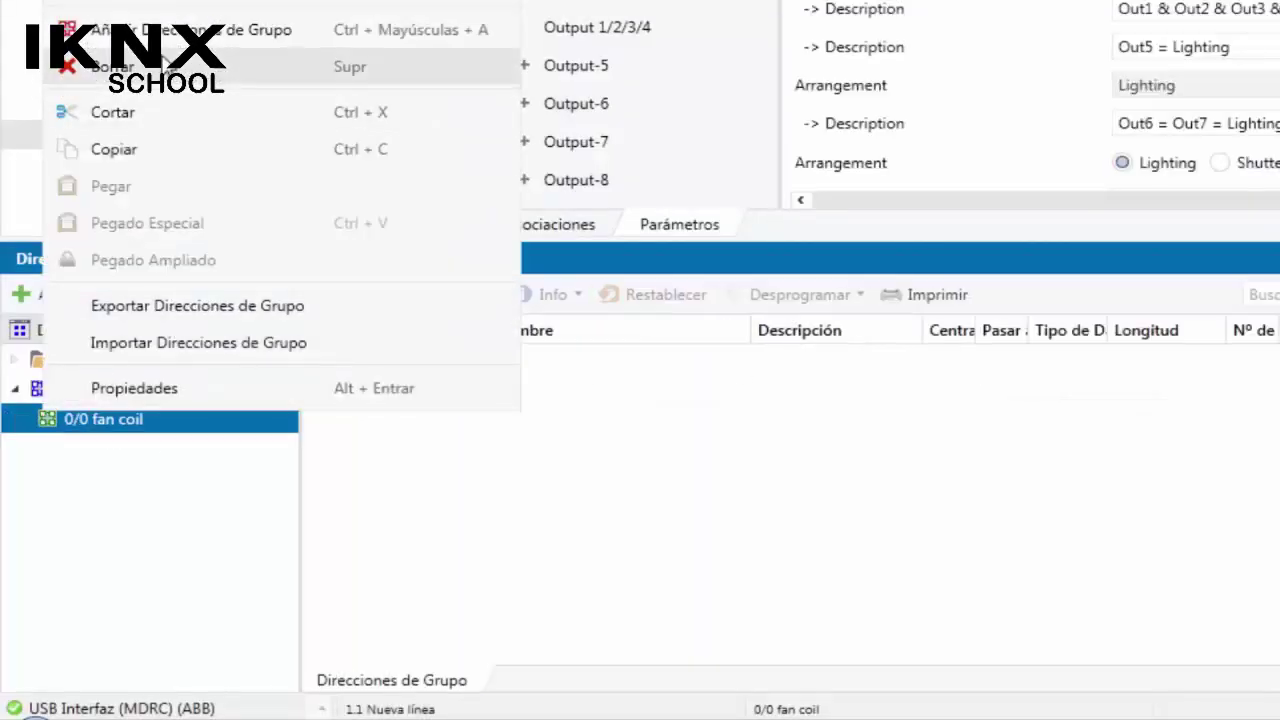
pyautogui.click(175, 32)
pyautogui.write('M')
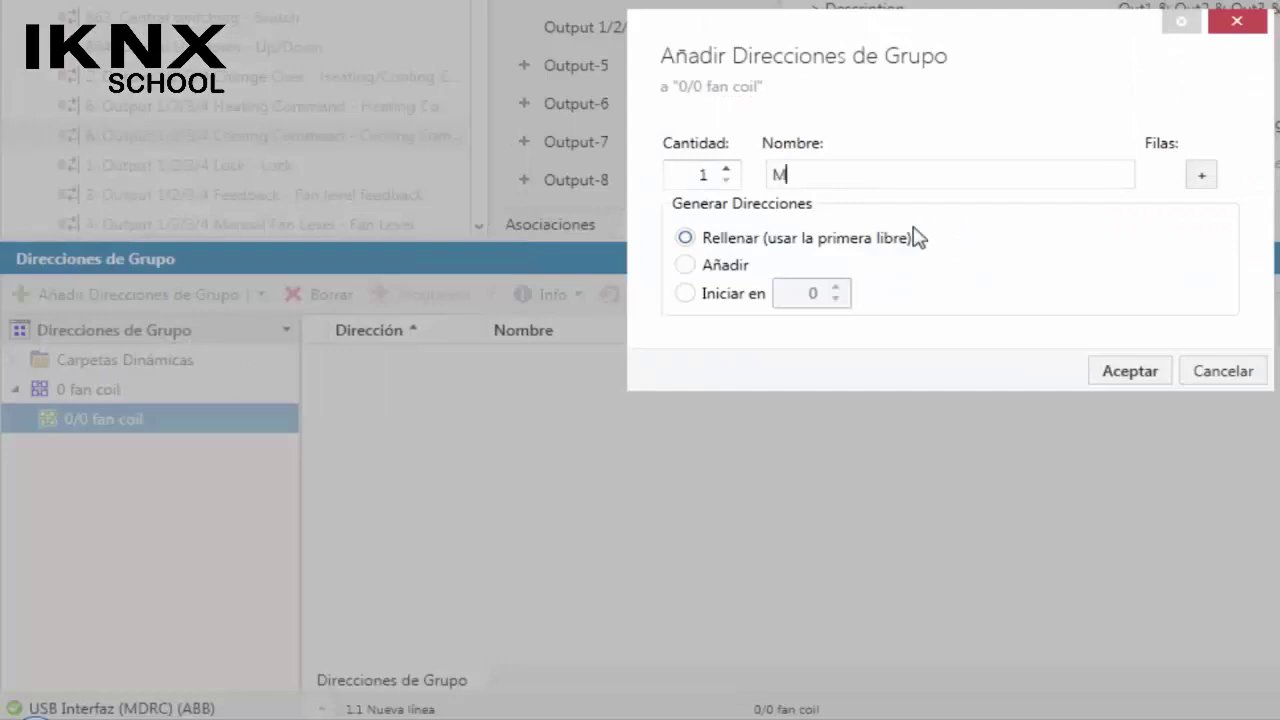
pyautogui.write('odo verano/invierno')
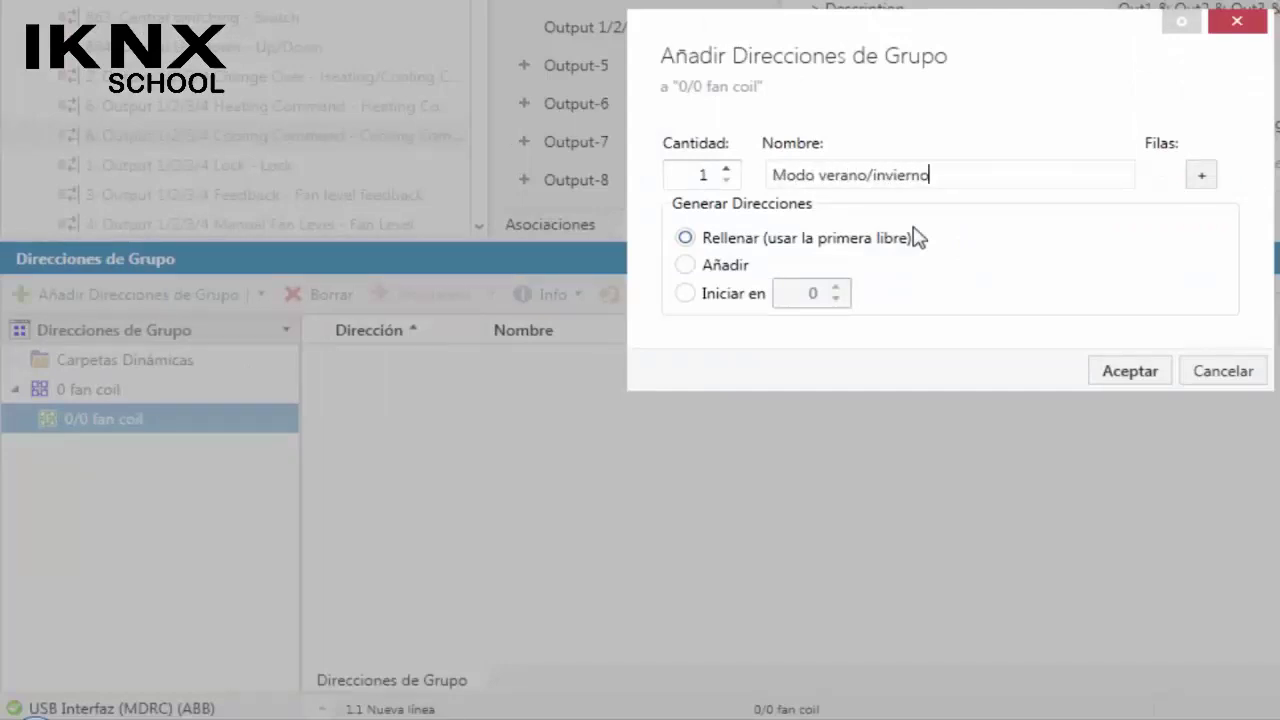
# - Add two more group address rows named "Demanda Calor" and "Demanda Frio"
pyautogui.click(1201, 175)
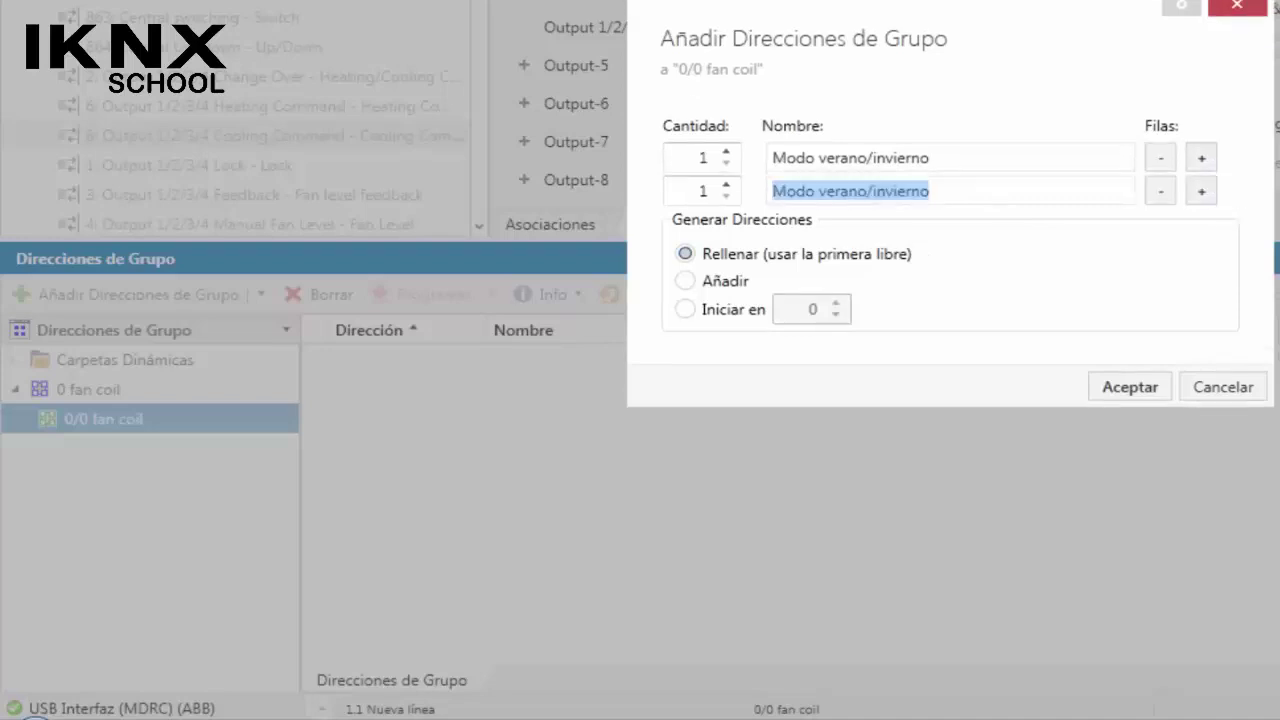
pyautogui.write('Demanda')
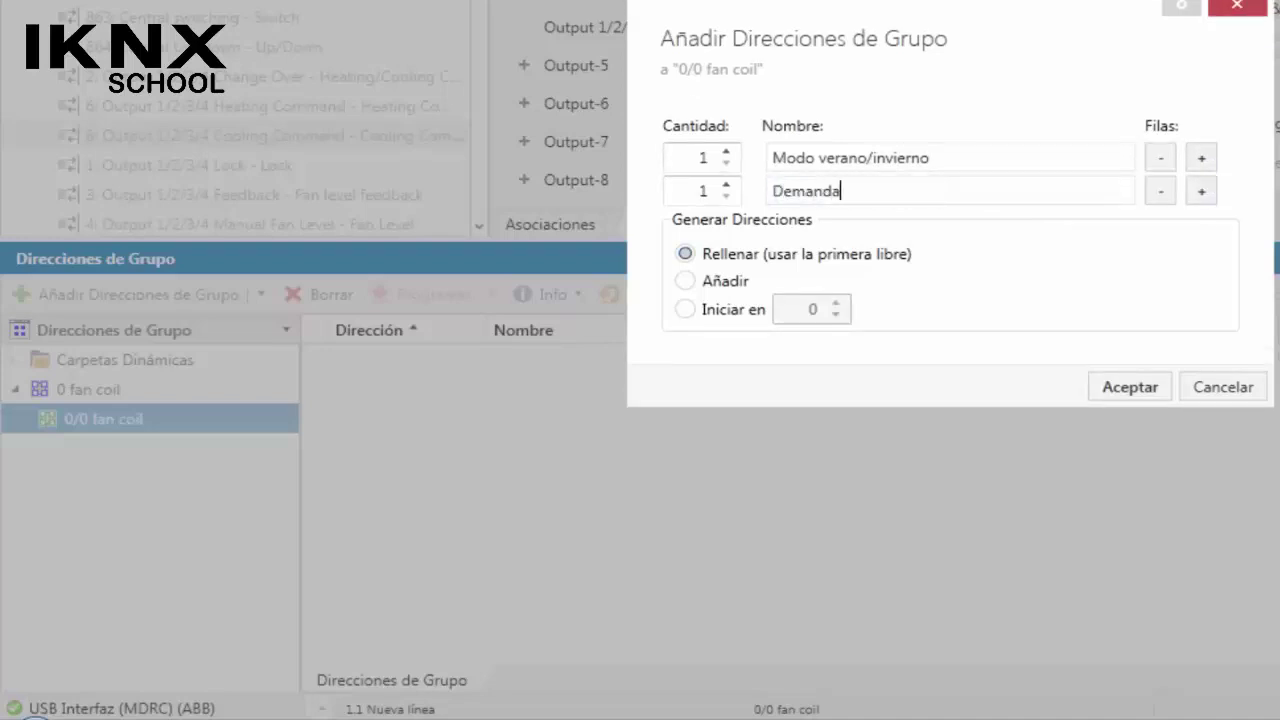
pyautogui.write(' Calor')
pyautogui.click(1203, 198)
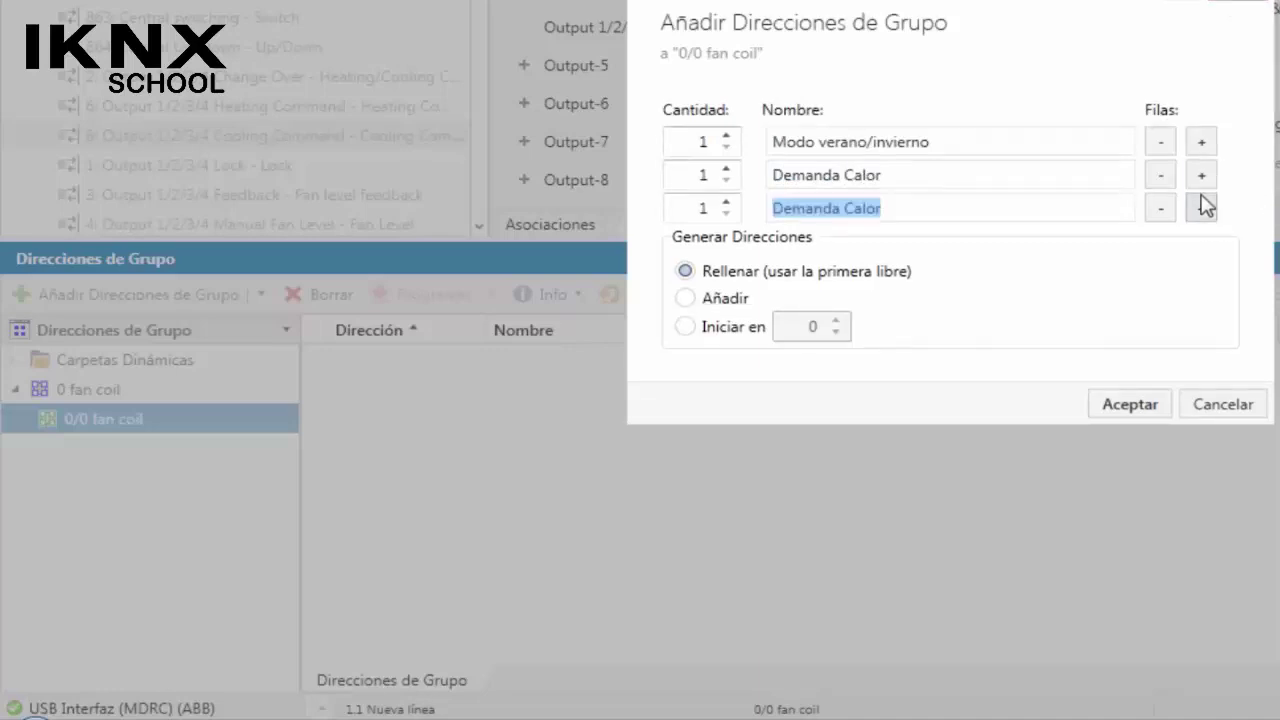
pyautogui.write('Demanda do')
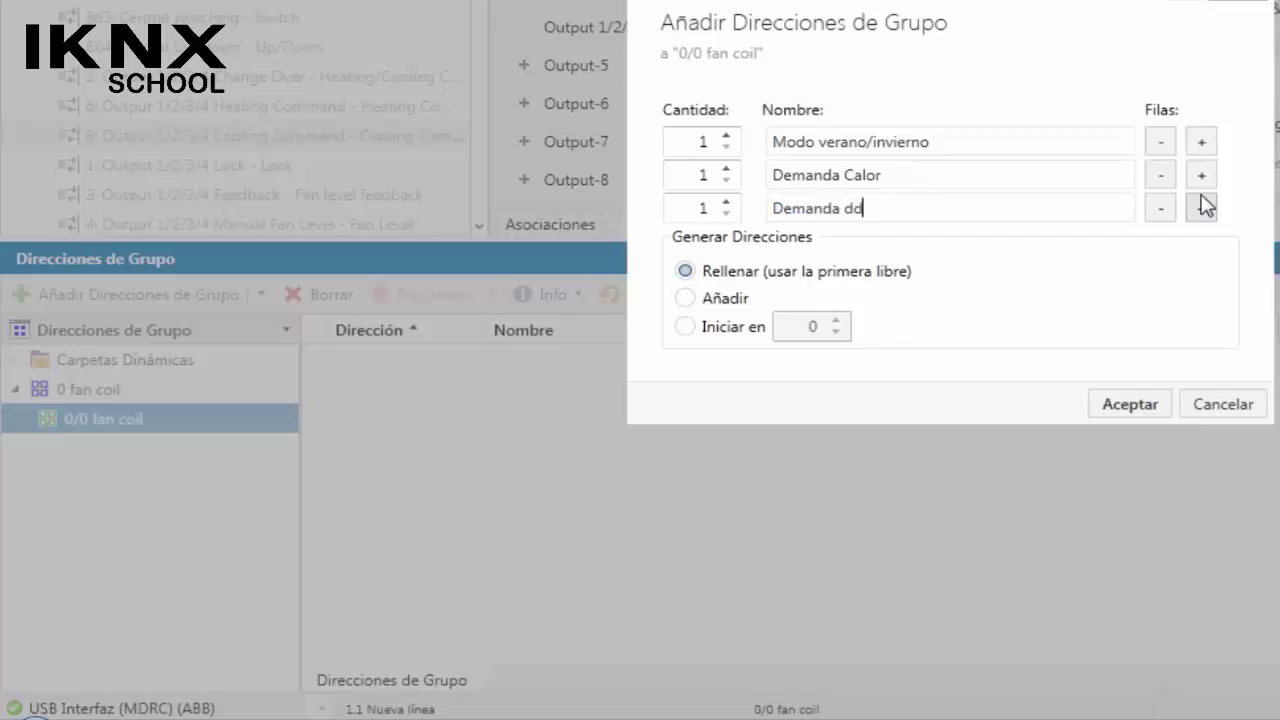
pyautogui.press('BackSpace')
pyautogui.press('BackSpace')
pyautogui.write('Frio')
# - Add group address rows named "Estado Ventilacion" and "Velocidad Fan coil"
pyautogui.click(1203, 207)
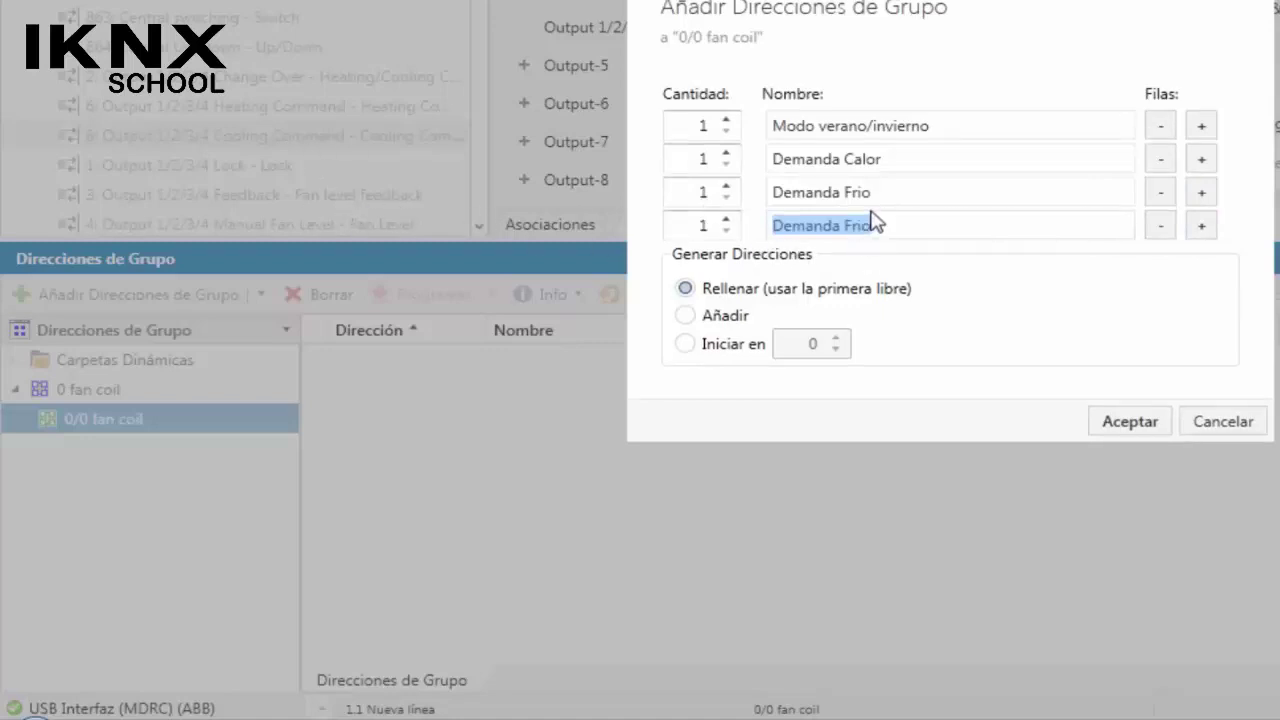
pyautogui.write('N')
pyautogui.press('BackSpace')
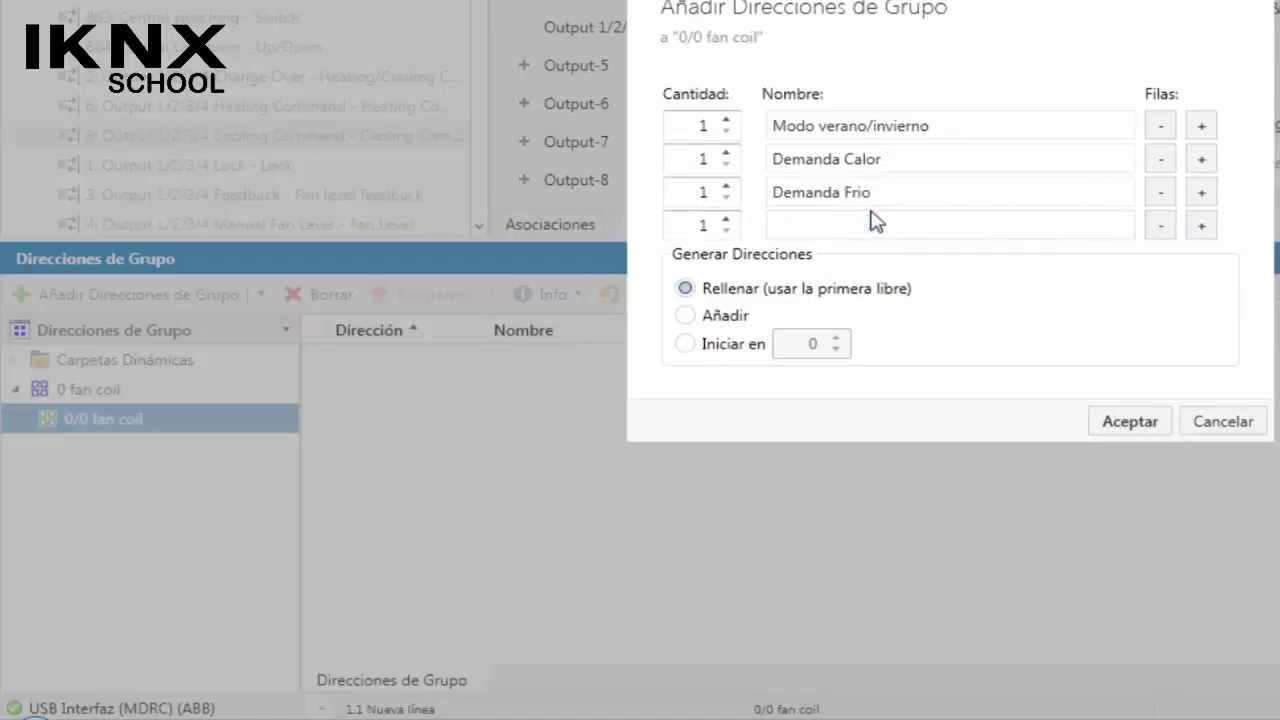
pyautogui.write('Estado Ventilacion')
pyautogui.click(1202, 230)
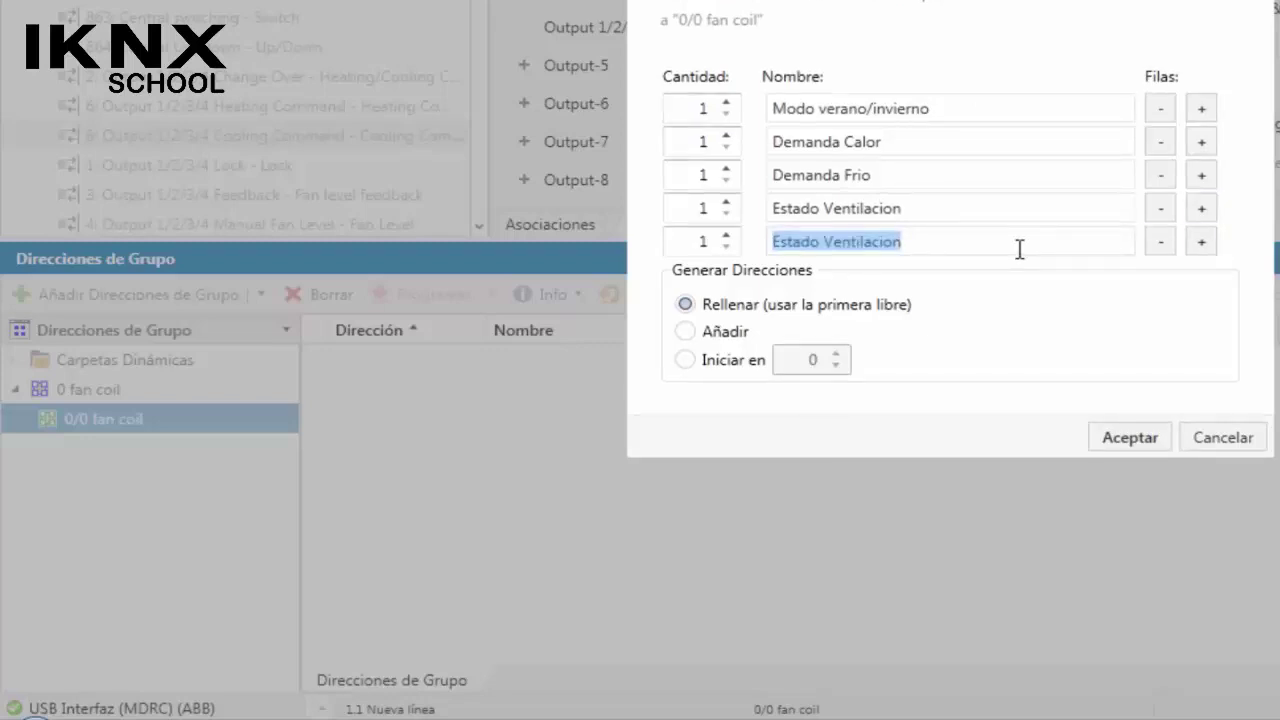
pyautogui.write('Ve')
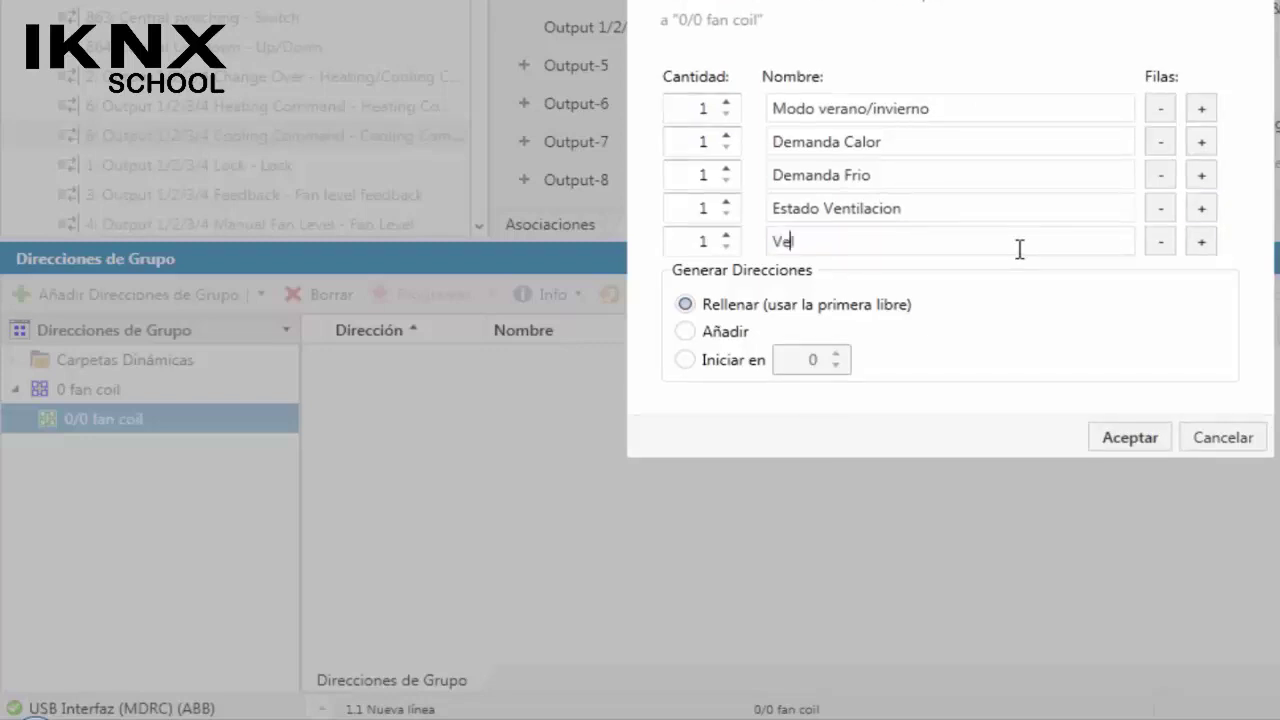
pyautogui.write('locidad Fan coil')
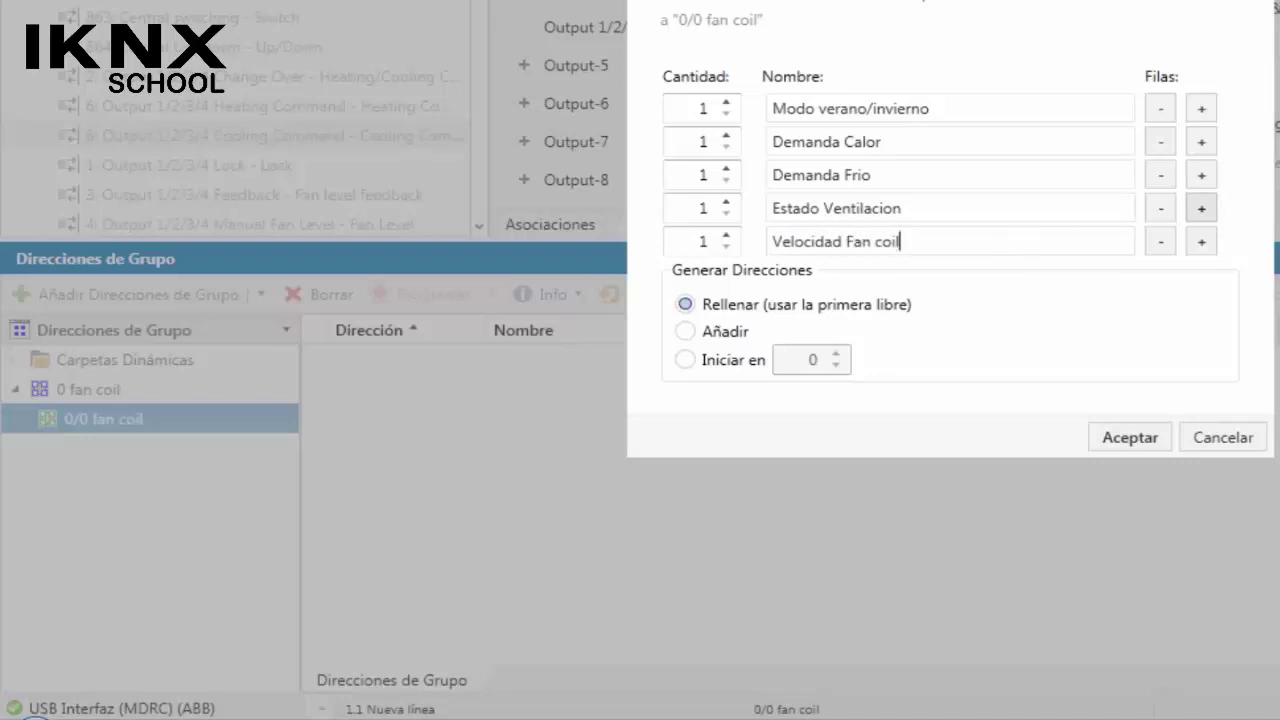
# - Add a last row named "Modo manual/automatico" and create all the listed group addresses
pyautogui.click(1203, 245)
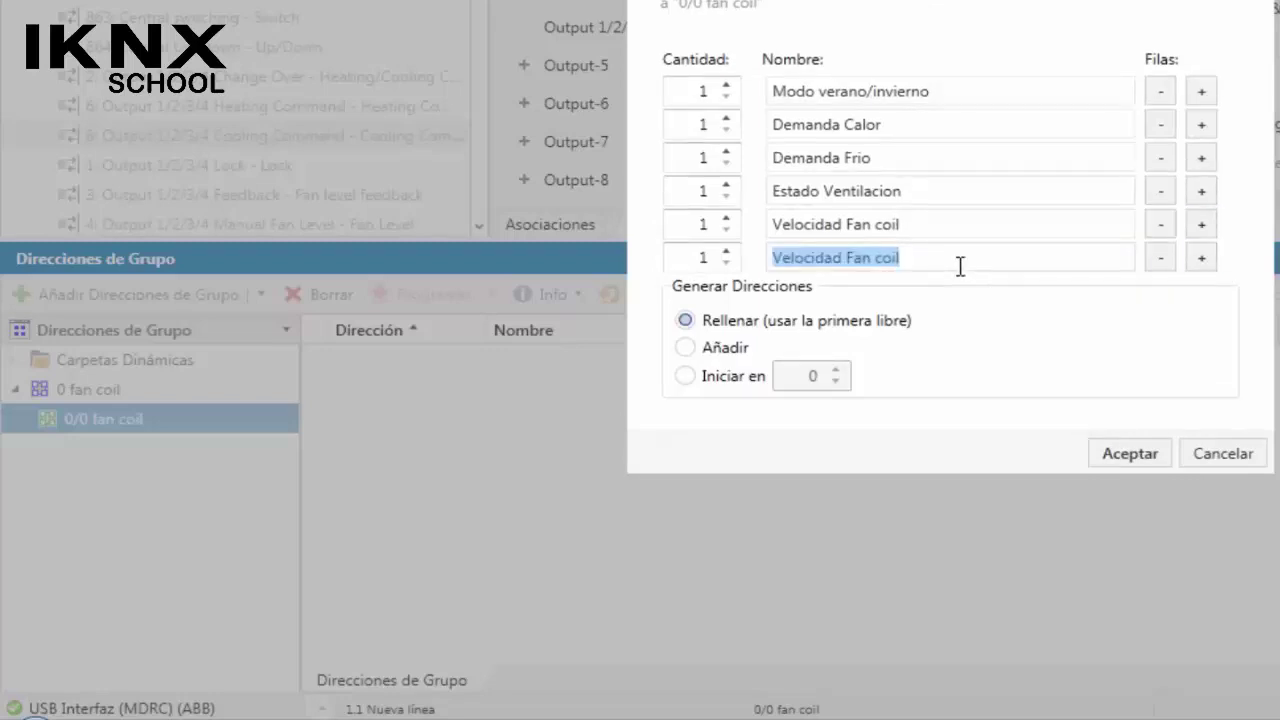
pyautogui.write('Modo m')
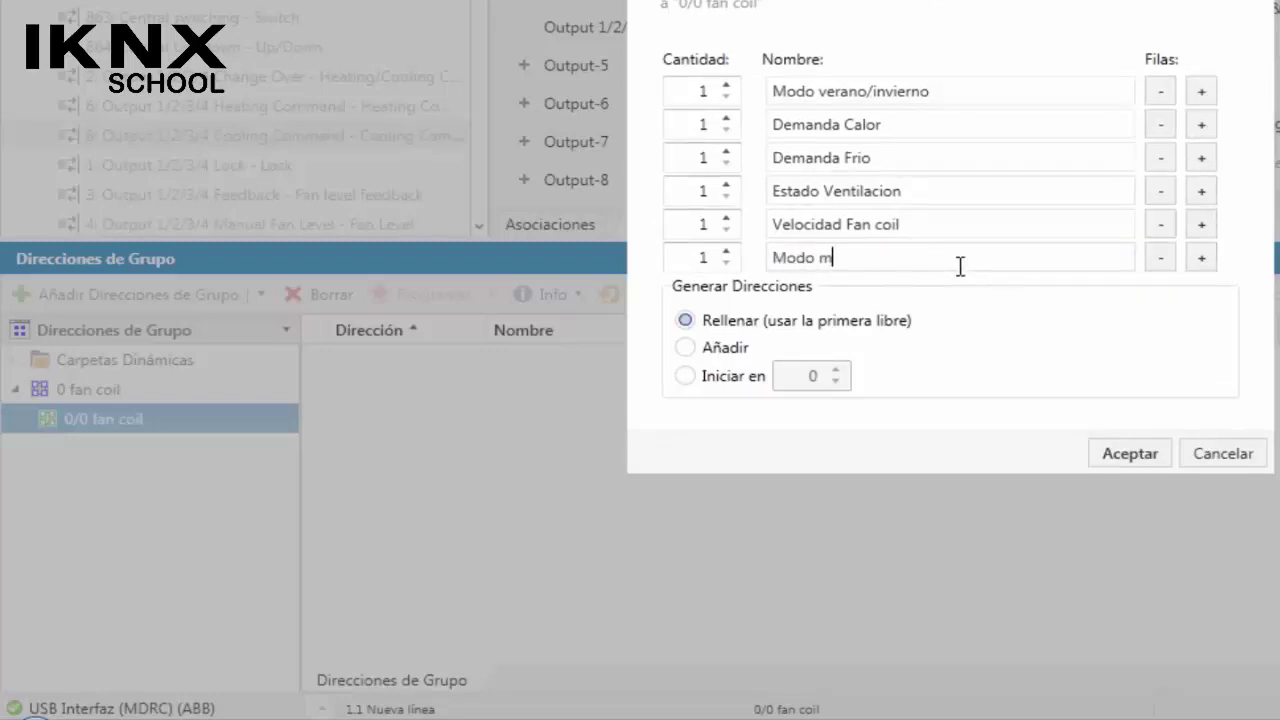
pyautogui.write('anual /automatico')
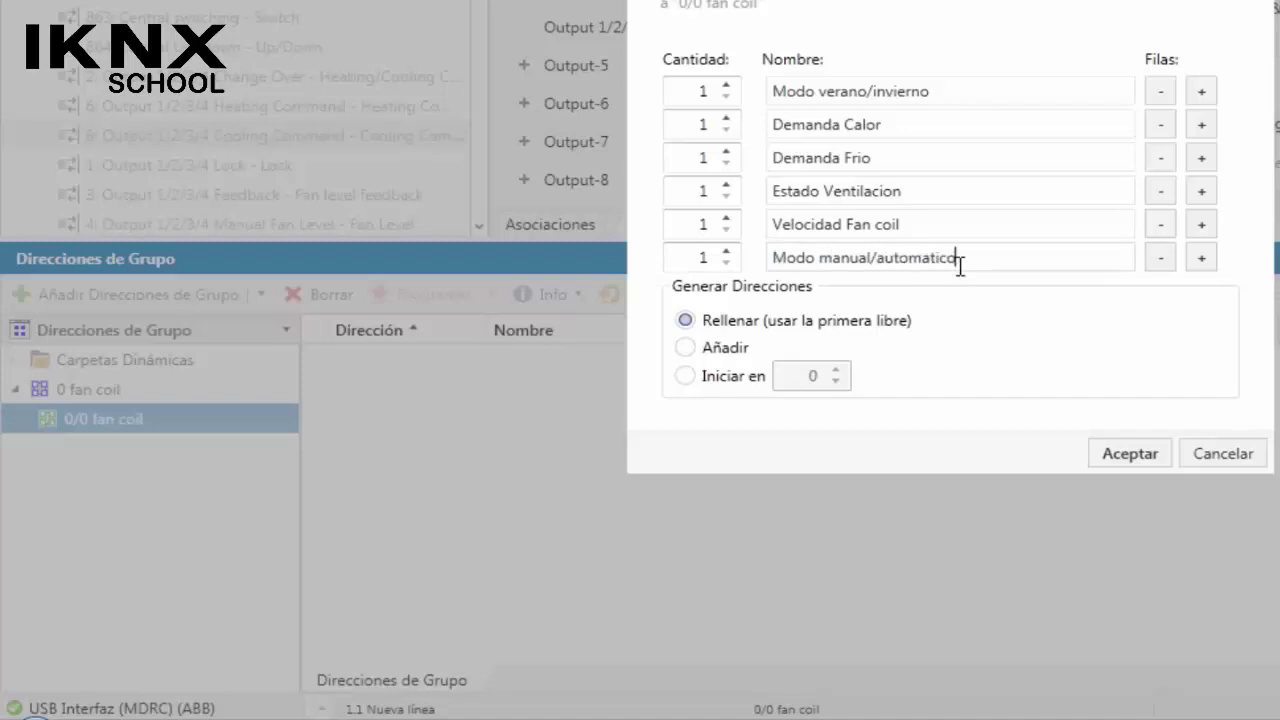
pyautogui.click(1155, 462)
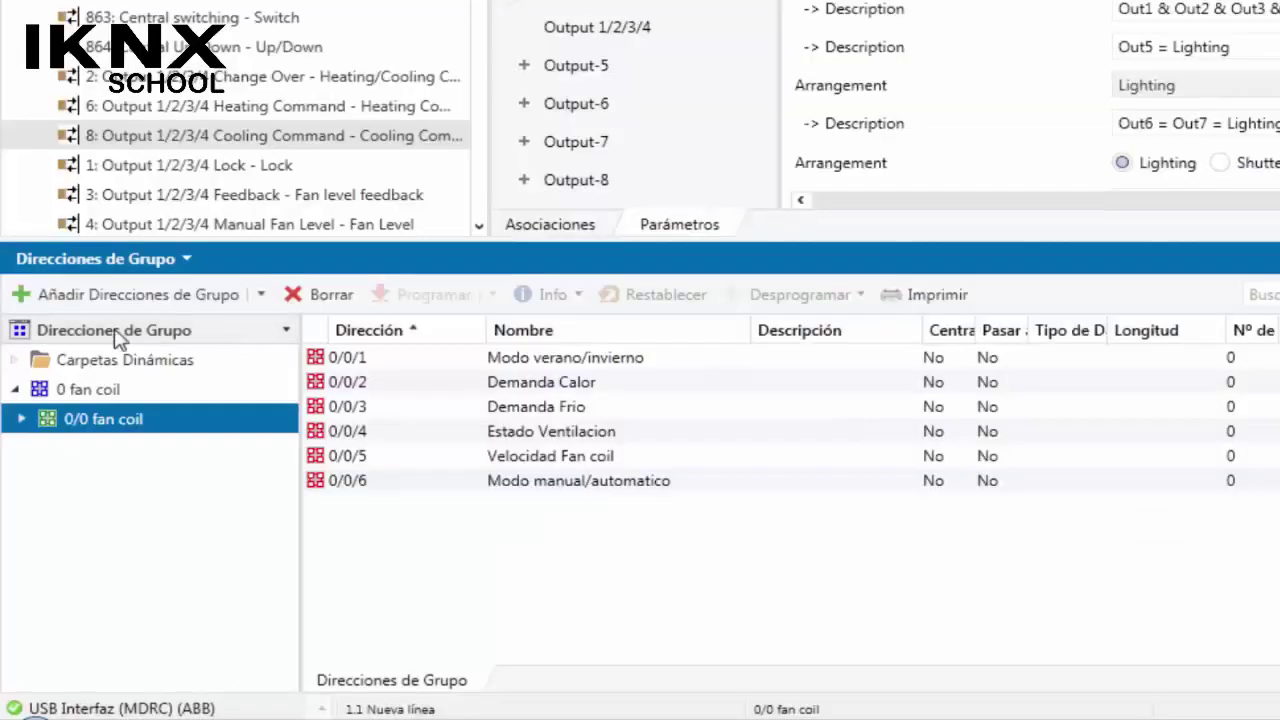
# - Link the Output 1/2/3/4 Change Over object to 0/0/1 Modo verano/invierno and the Heating Command object to 0/0/2 Demanda Calor
pyautogui.click(20, 420)
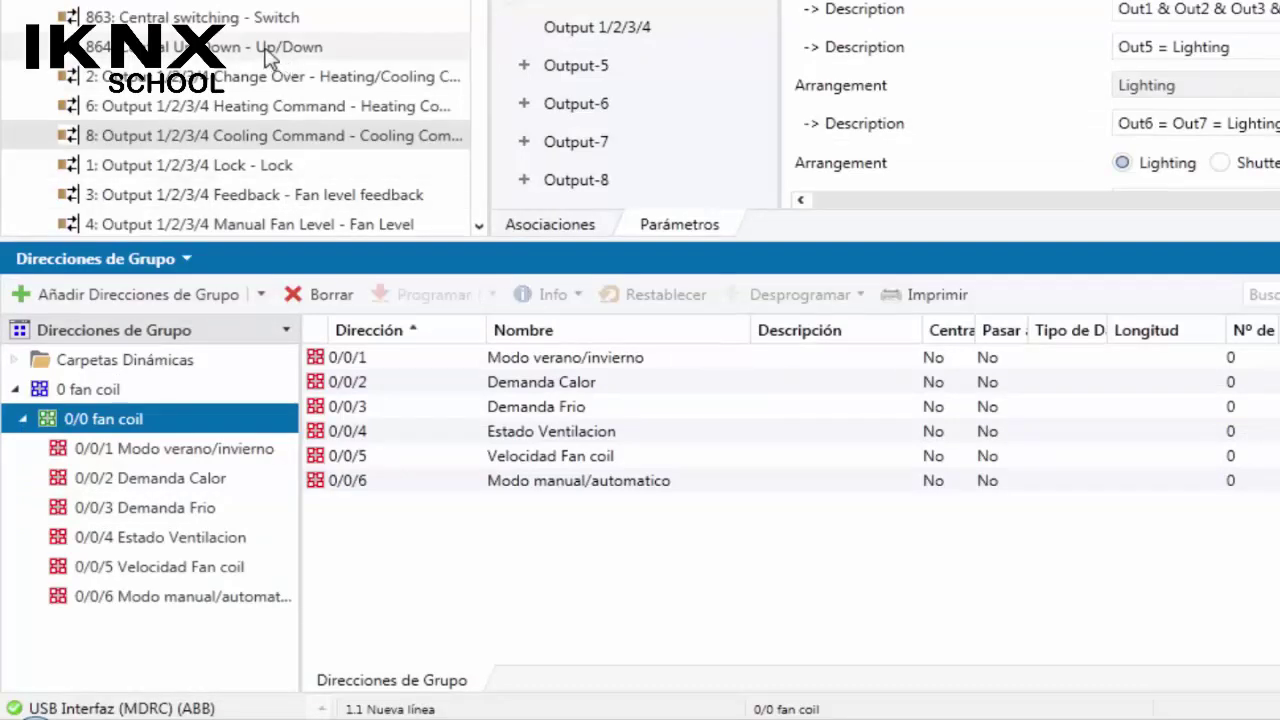
pyautogui.moveTo(435, 237); pyautogui.dragTo(435, 301)
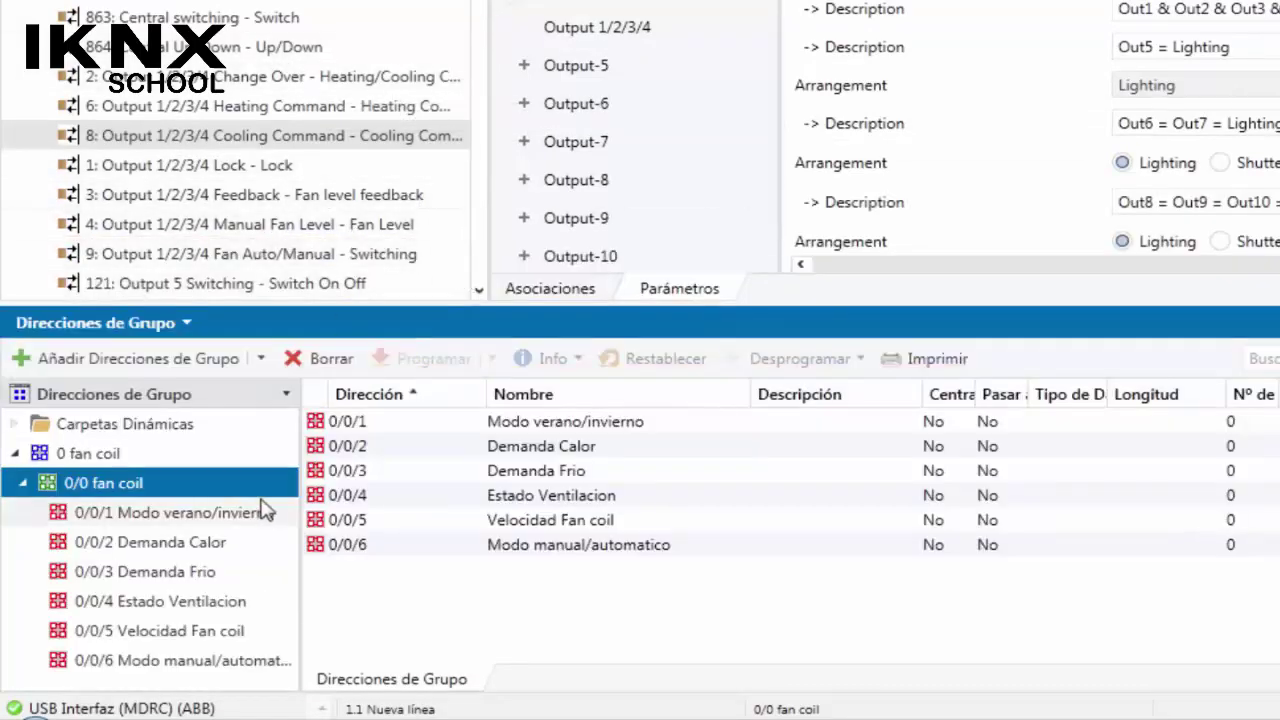
pyautogui.moveTo(318, 90); pyautogui.dragTo(242, 516)
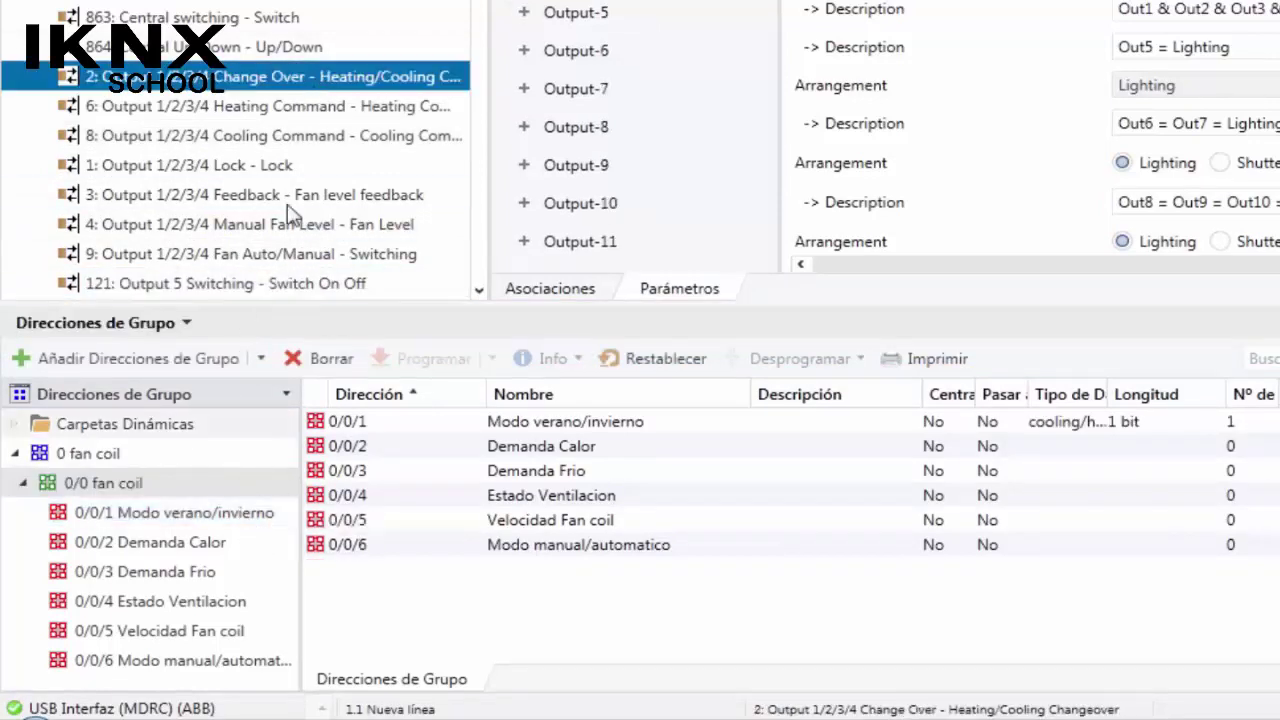
pyautogui.click(320, 110)
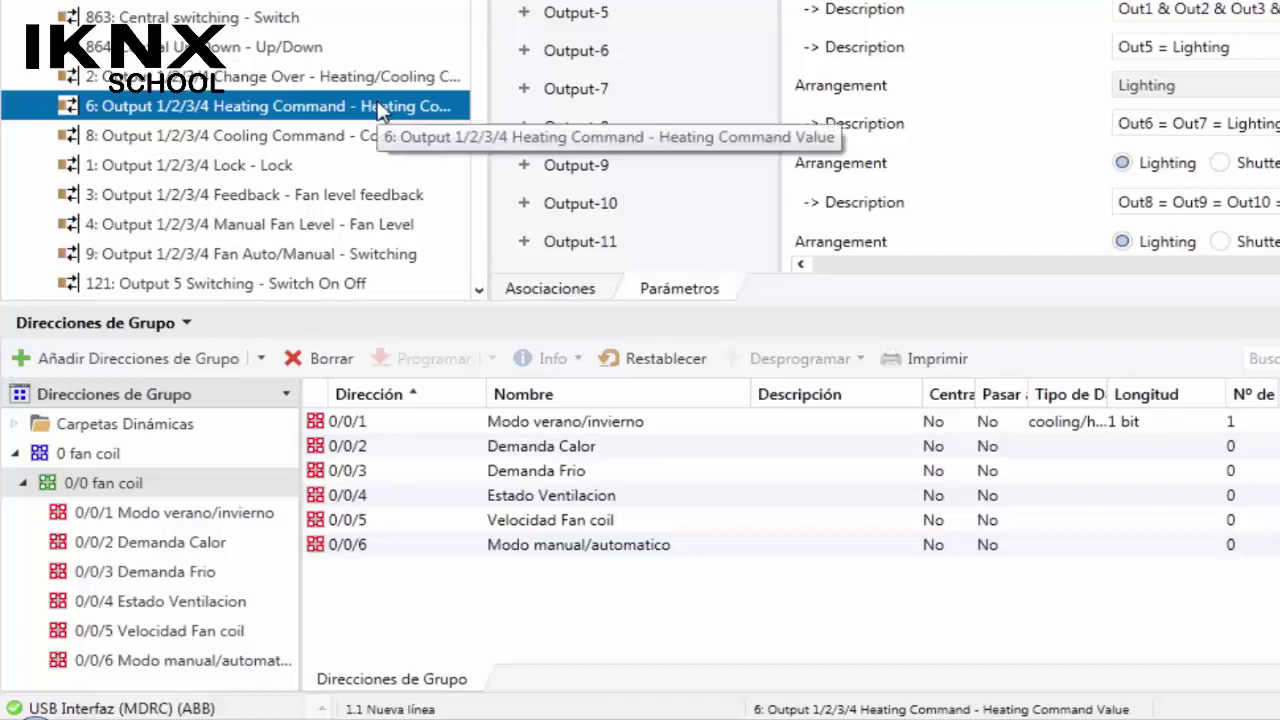
pyautogui.moveTo(382, 111); pyautogui.dragTo(237, 548)
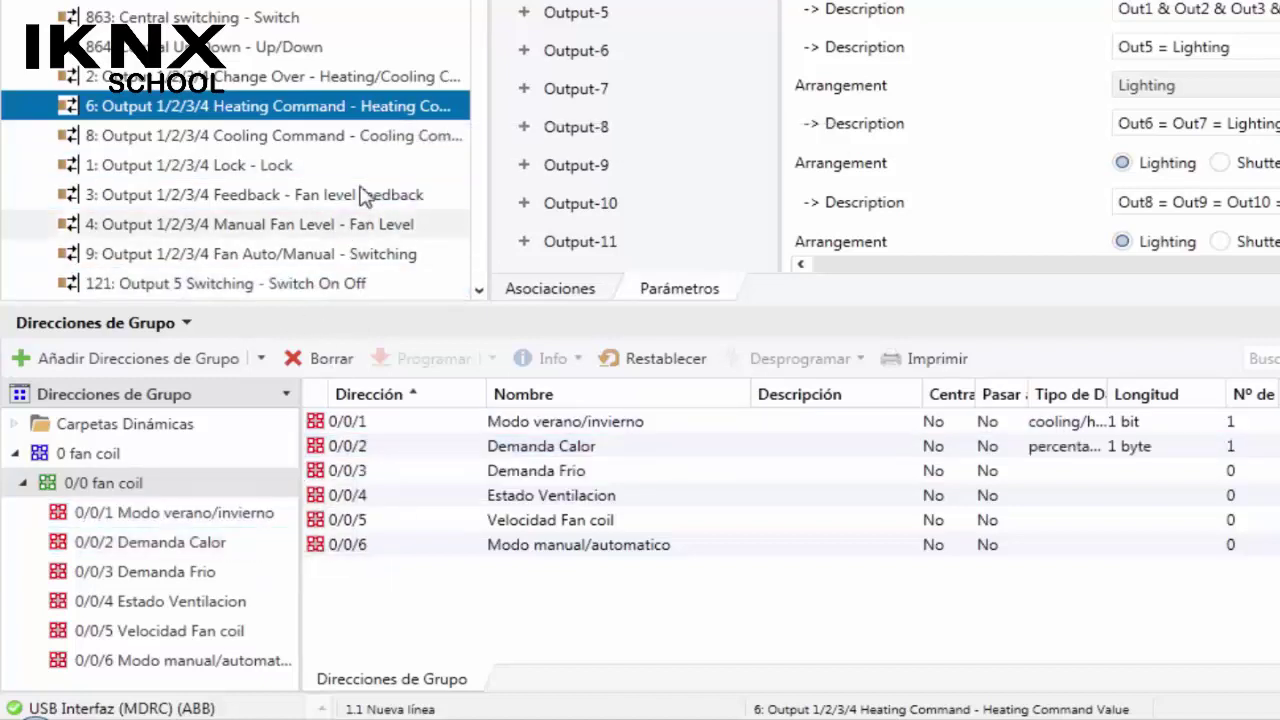
# - Link the Output 1/2/3/4 Cooling Command object to 0/0/3 Demanda Frio and check that address's association
pyautogui.click(394, 134)
pyautogui.moveTo(380, 134); pyautogui.dragTo(225, 567)
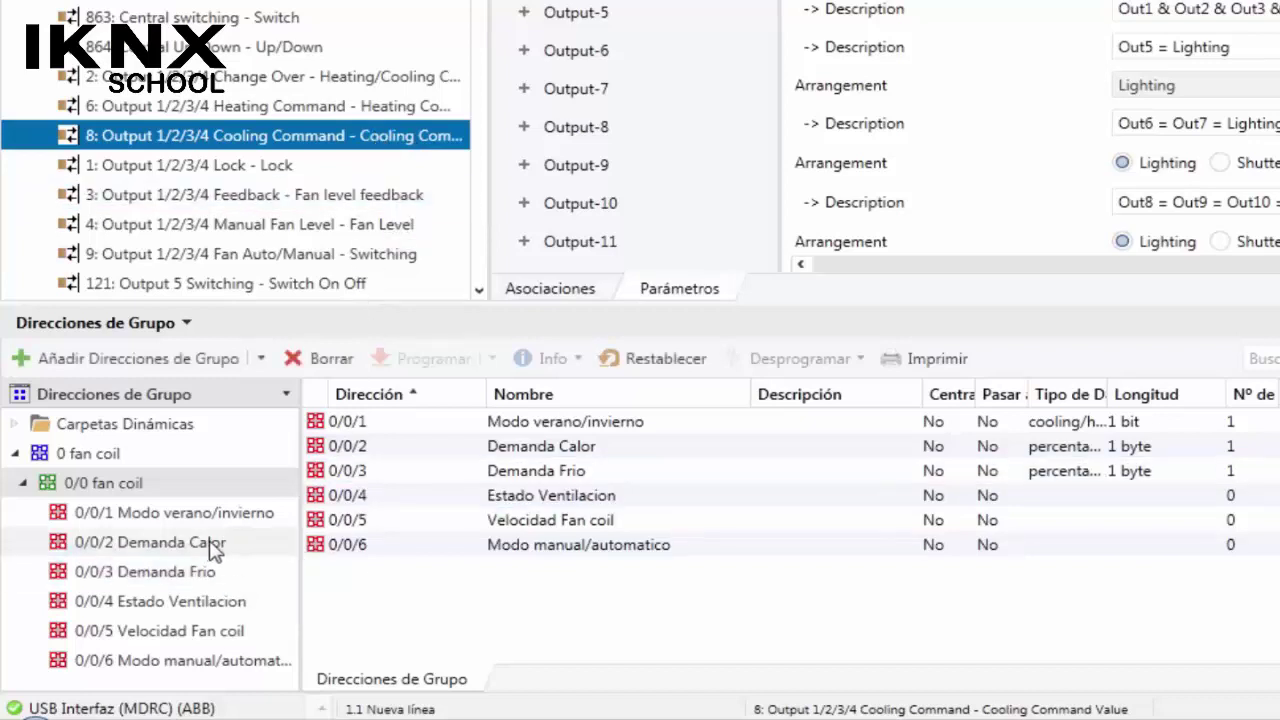
pyautogui.click(212, 548)
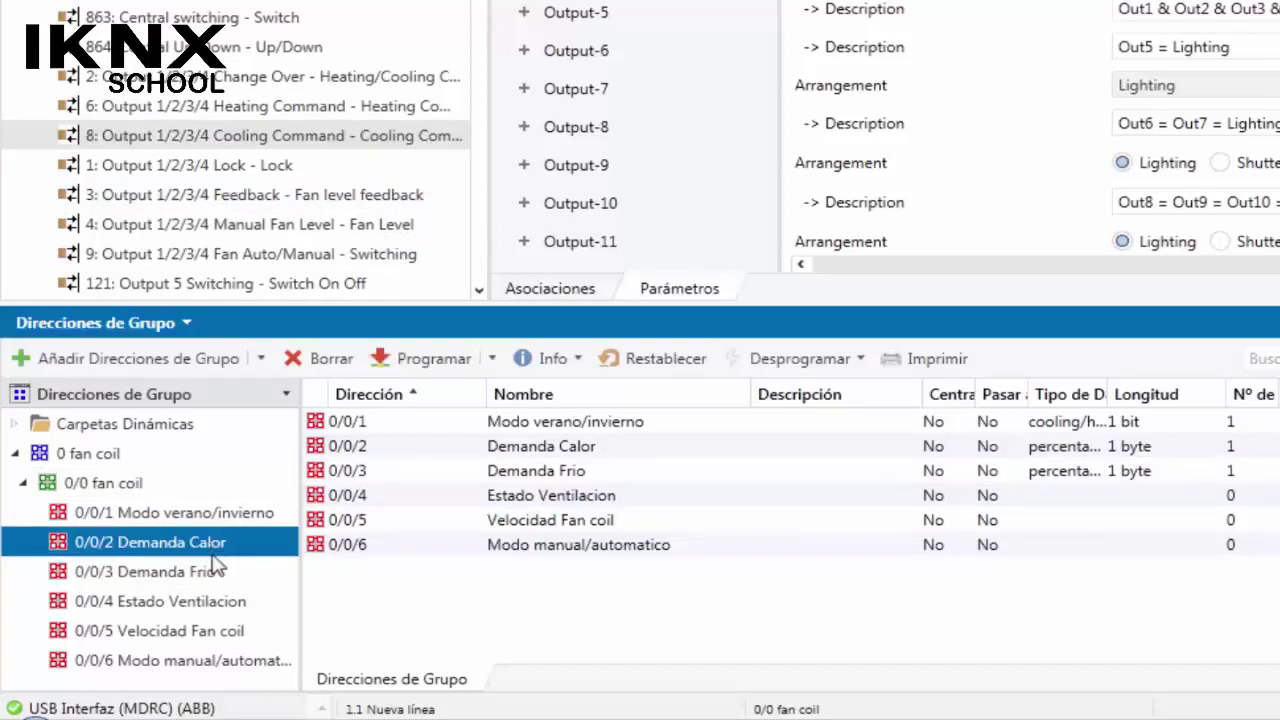
pyautogui.click(212, 574)
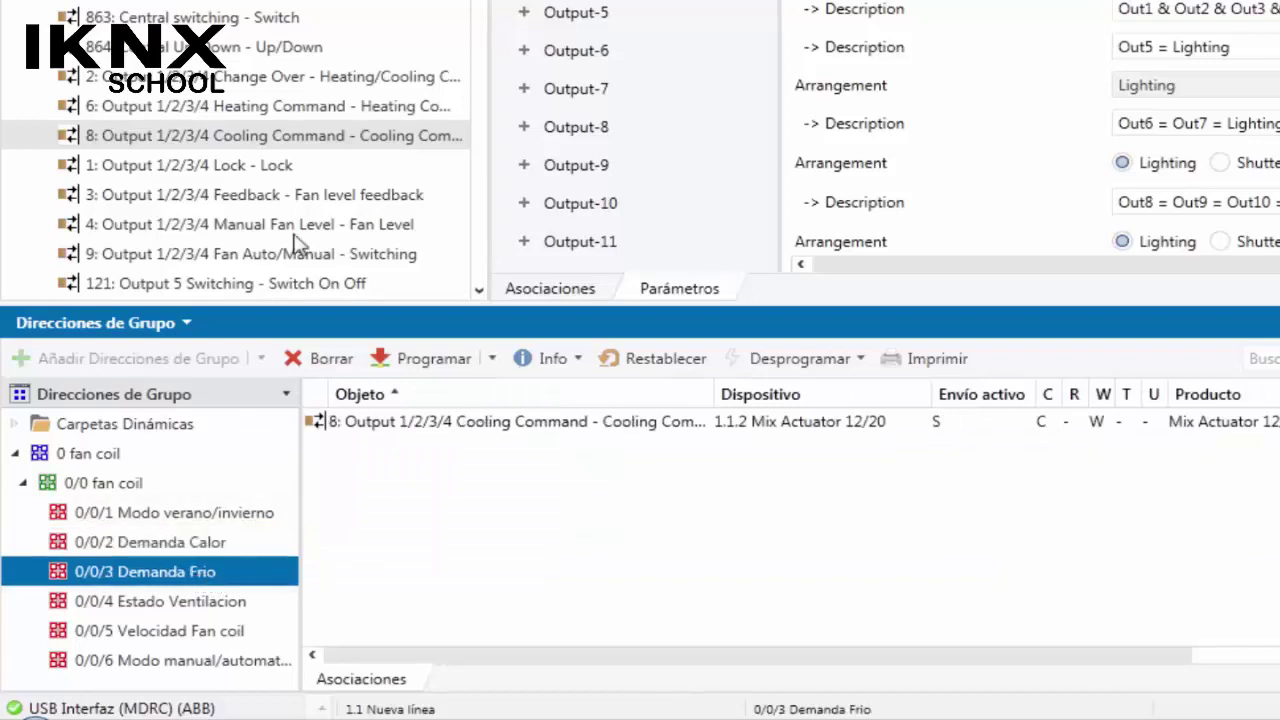
# - Link the fan level Feedback object to 0/0/4 Estado Ventilacion and the Manual Fan Level object to 0/0/5 Velocidad Fan coil
pyautogui.scroll(-1, 337, 145)
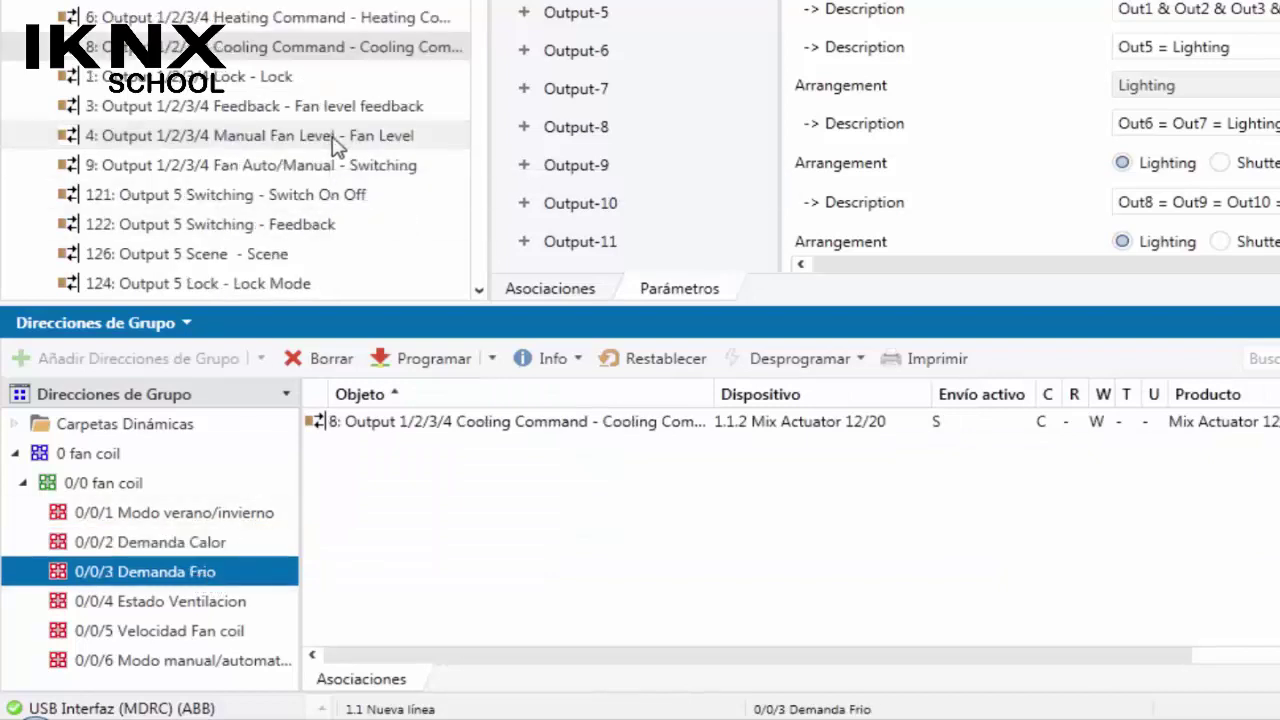
pyautogui.moveTo(343, 105); pyautogui.dragTo(236, 612)
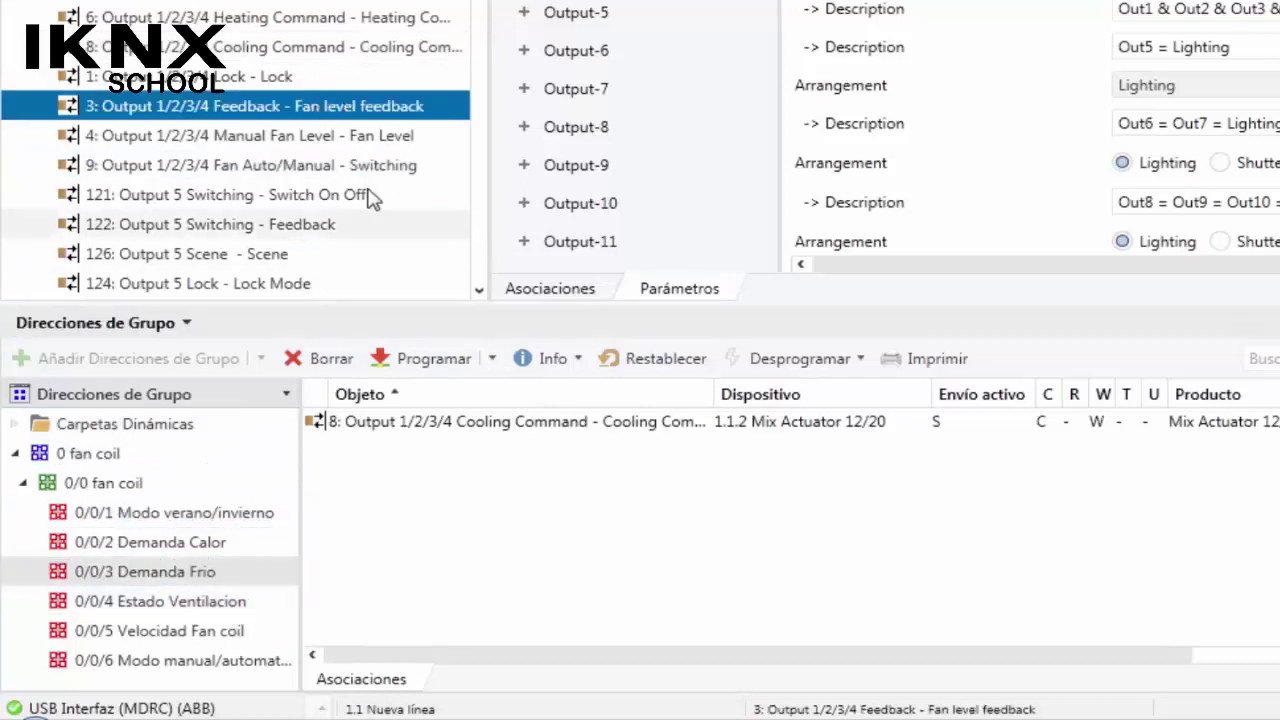
pyautogui.click(388, 140)
pyautogui.moveTo(388, 140); pyautogui.dragTo(230, 631)
# - Link the Output 1/2/3/4 Fan Auto/Manual object to 0/0/6 Modo manual/automatico and check its association
pyautogui.click(360, 168)
pyautogui.moveTo(288, 168); pyautogui.dragTo(252, 668)
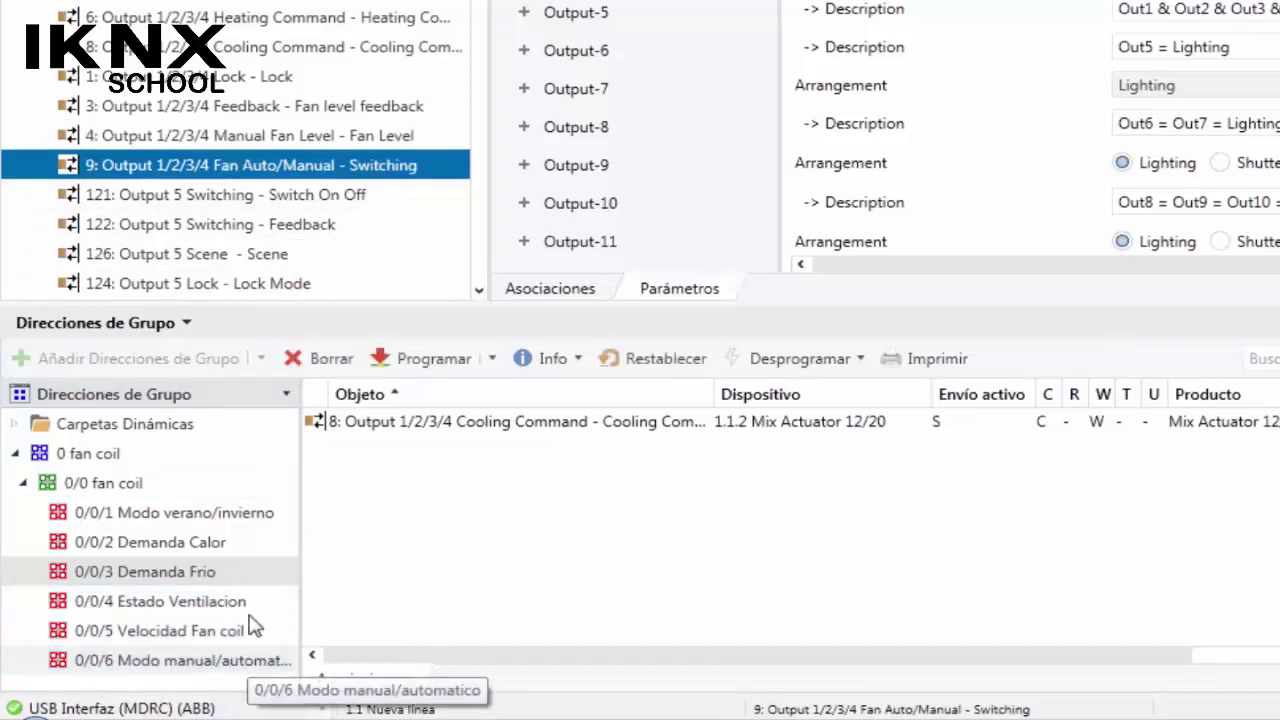
pyautogui.click(214, 663)
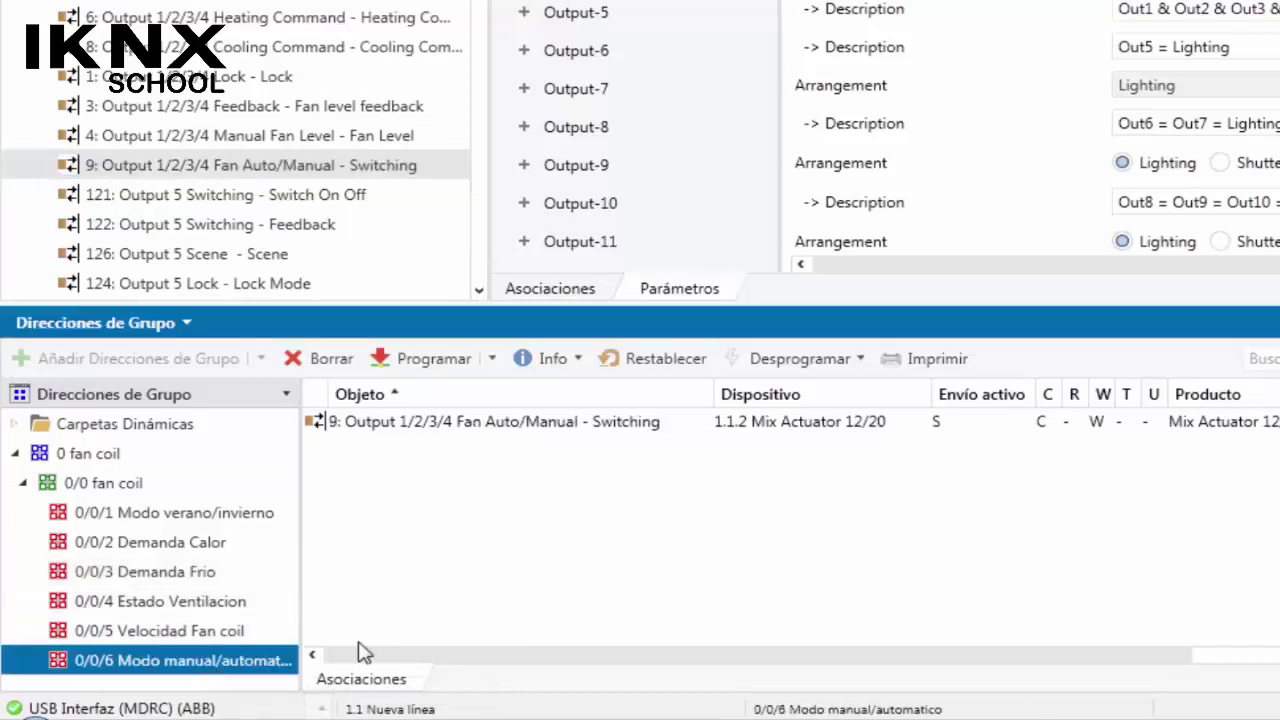
# - Review the objects linked to each fan coil group address, from 0/0/5 back to 0/0/1
pyautogui.press('Up')
pyautogui.press('Up')
pyautogui.press('Up')
pyautogui.press('Up')
pyautogui.press('Up')
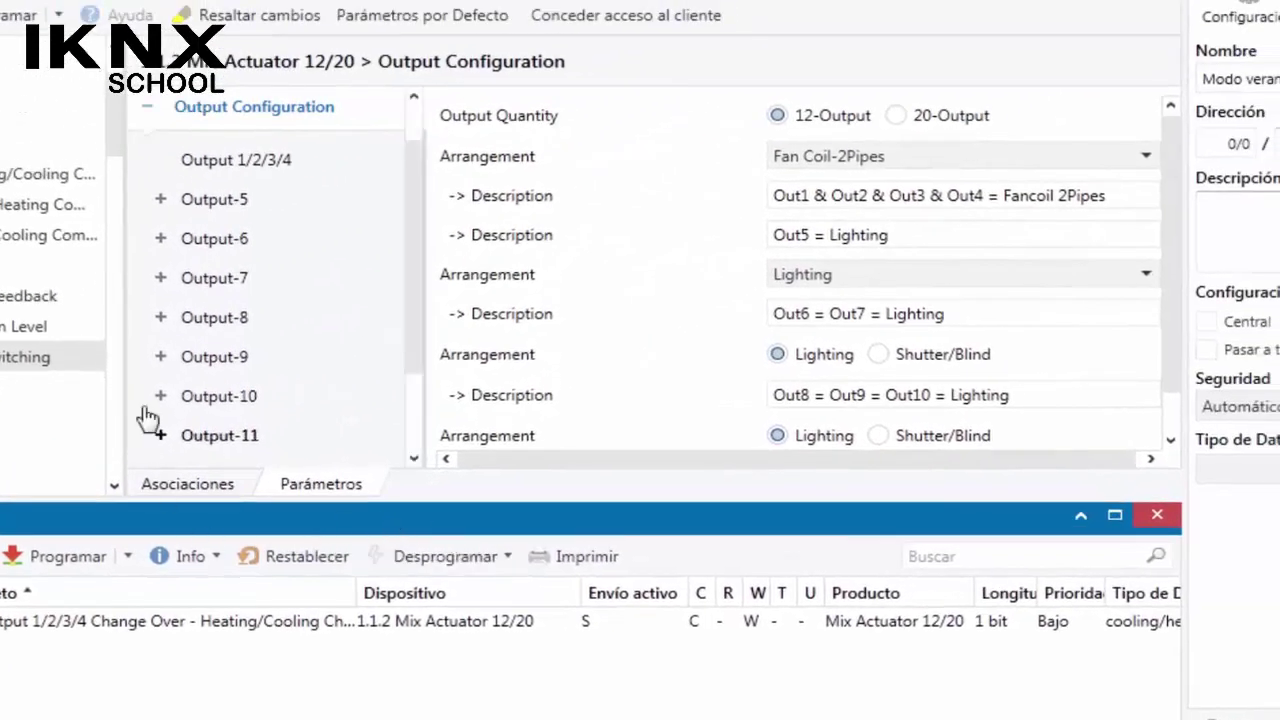
# - Open the Output 1/2/3/4 parameters in an enlarged view and inspect the Fancoil function options without changing the selection
pyautogui.click(287, 168)
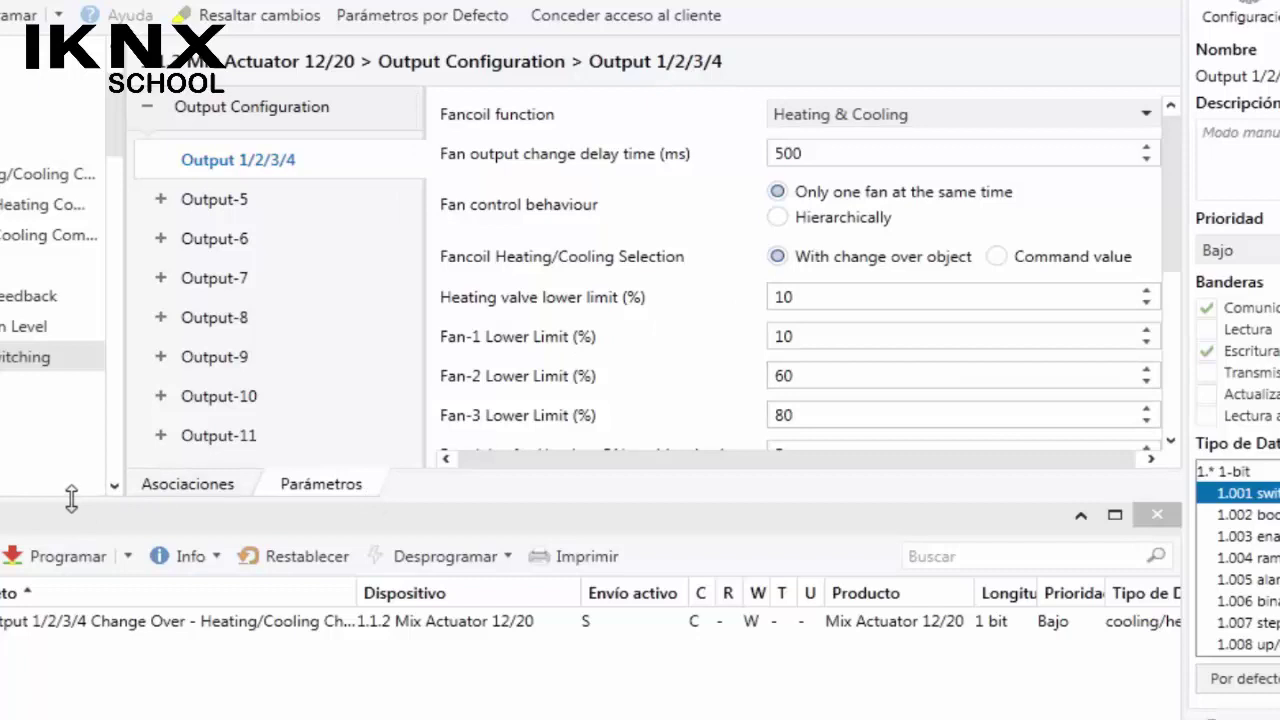
pyautogui.click(72, 628)
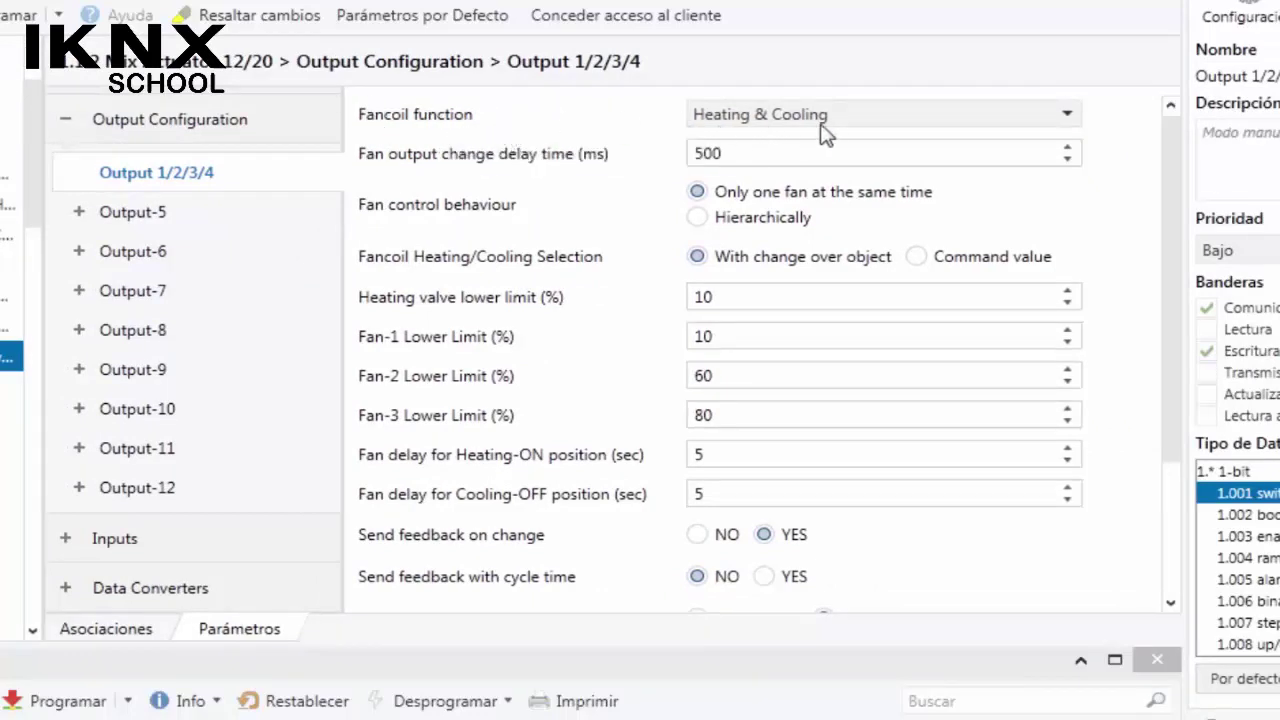
pyautogui.click(736, 117)
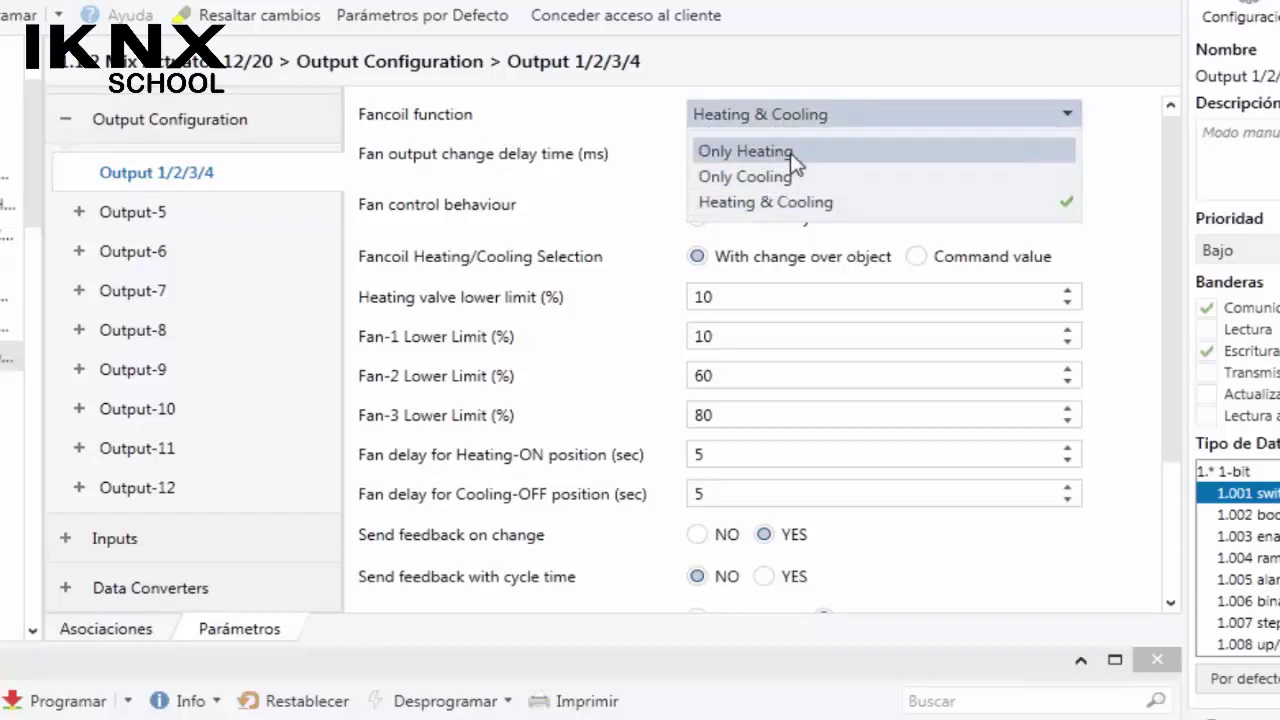
pyautogui.click(812, 114)
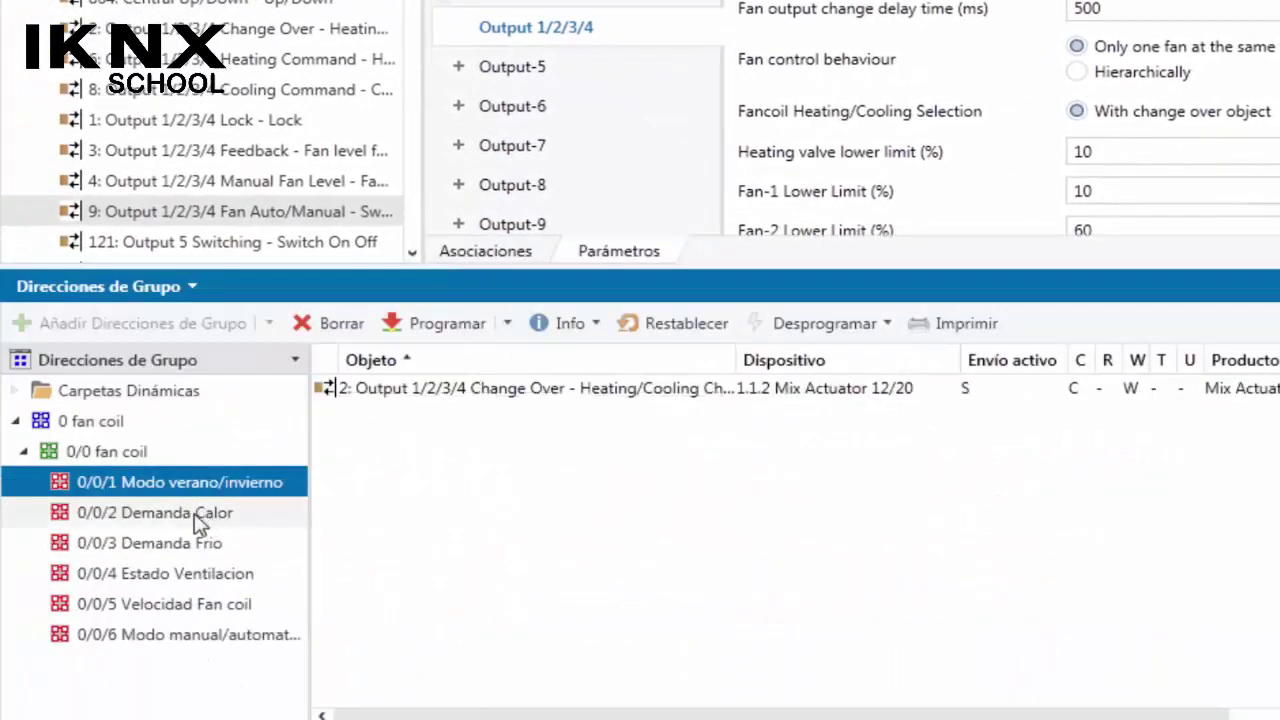
# - Check the objects linked to group addresses 0/0/2 Demanda Calor and 0/0/3 Demanda Frio
pyautogui.click(218, 515)
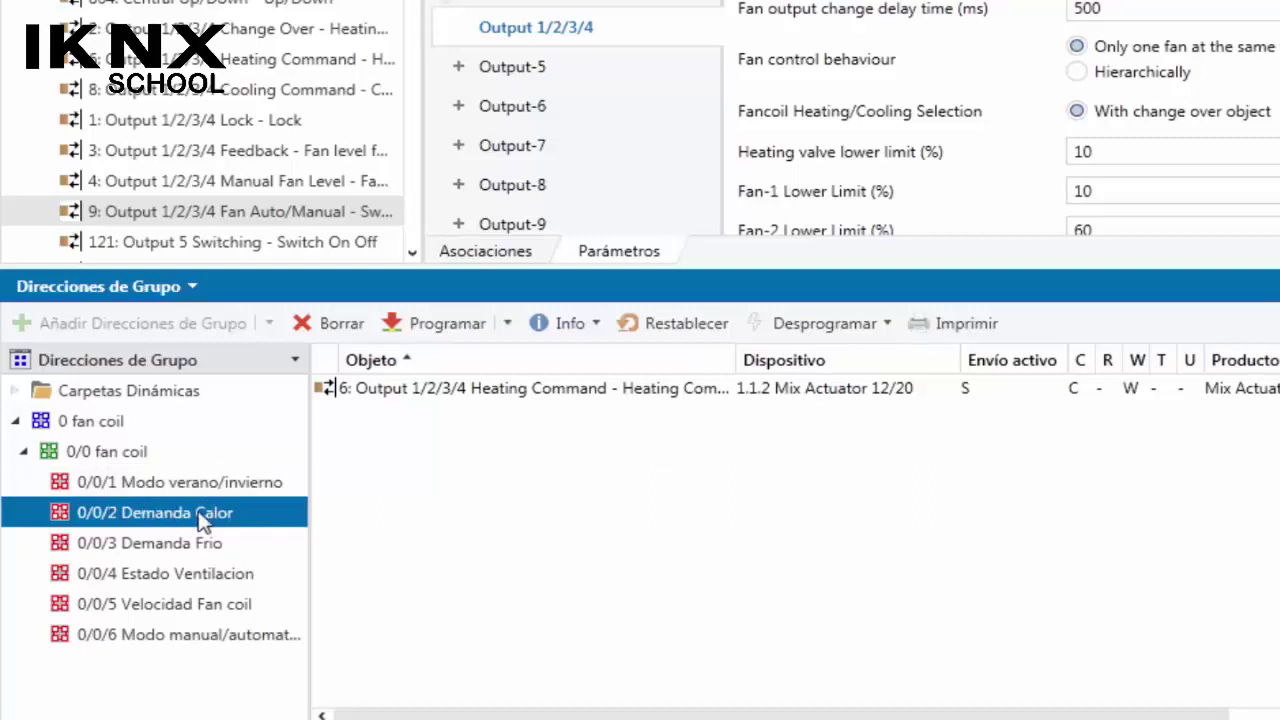
pyautogui.click(212, 543)
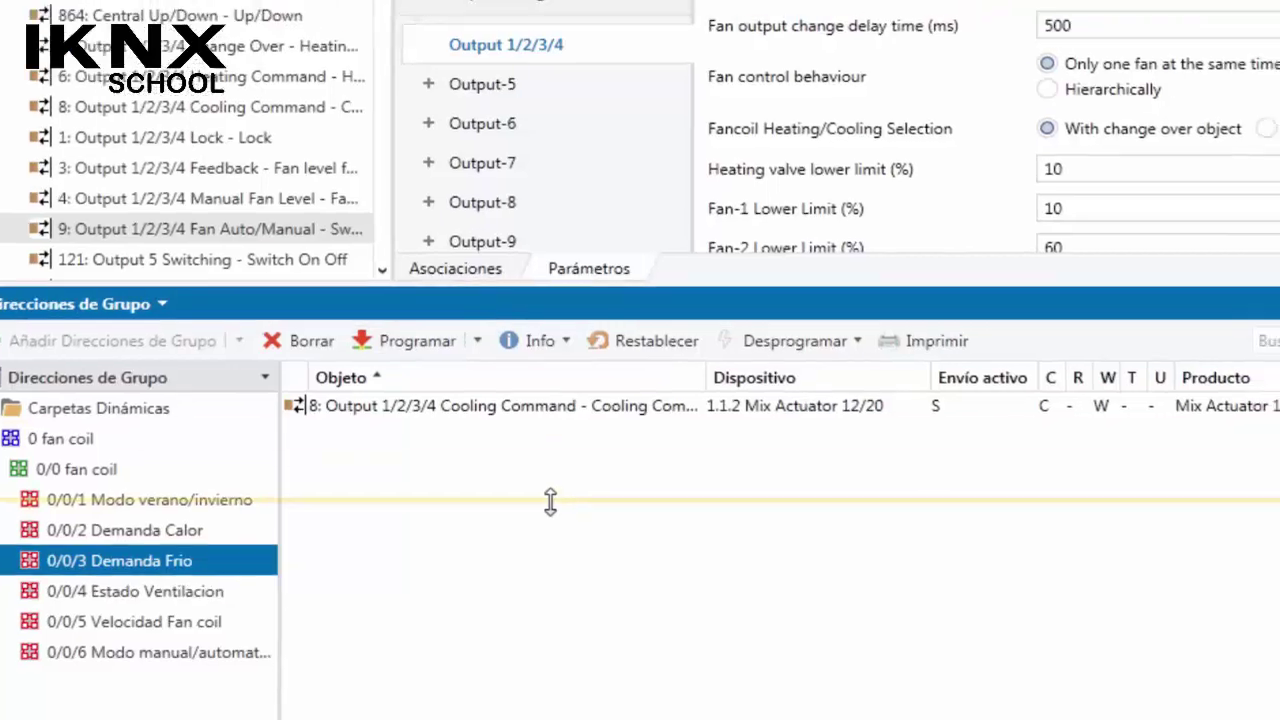
# - Enlarge the Output 1/2/3/4 parameter view and examine the heating valve lower limit and the Fan-1, Fan-2 and Fan-3 lower limits
pyautogui.moveTo(550, 502); pyautogui.dragTo(550, 503)
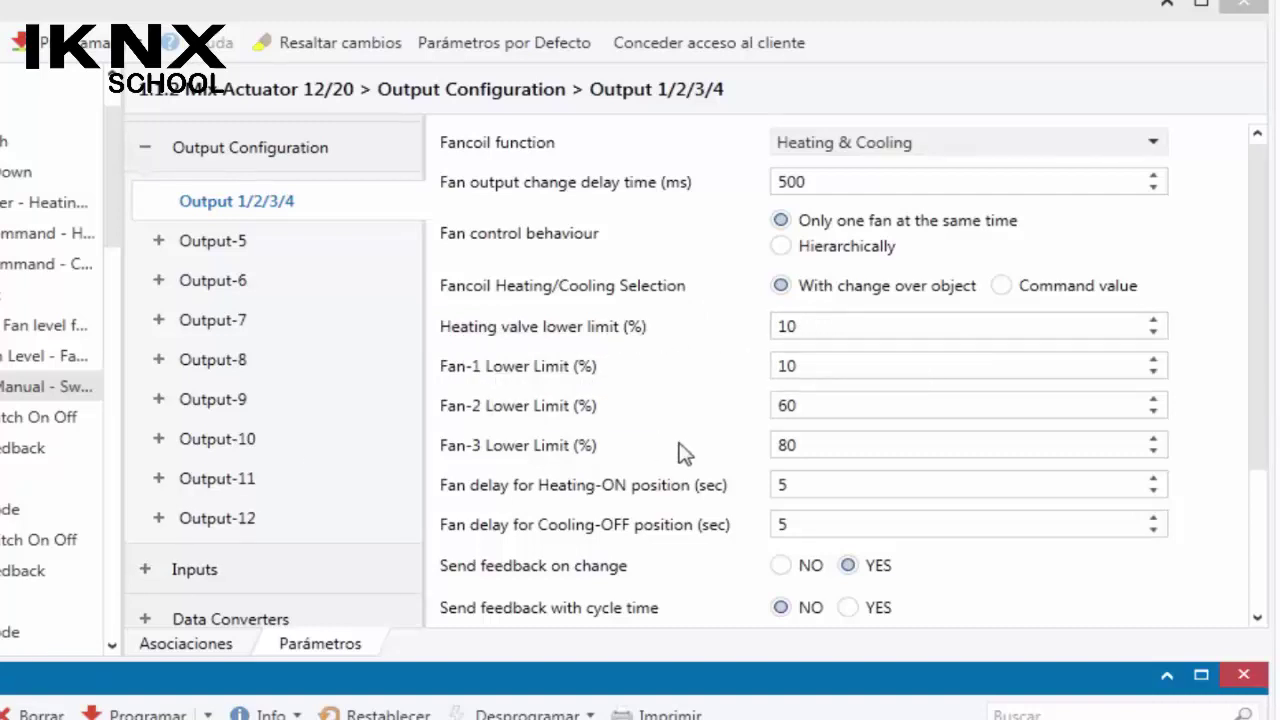
pyautogui.moveTo(606, 410)
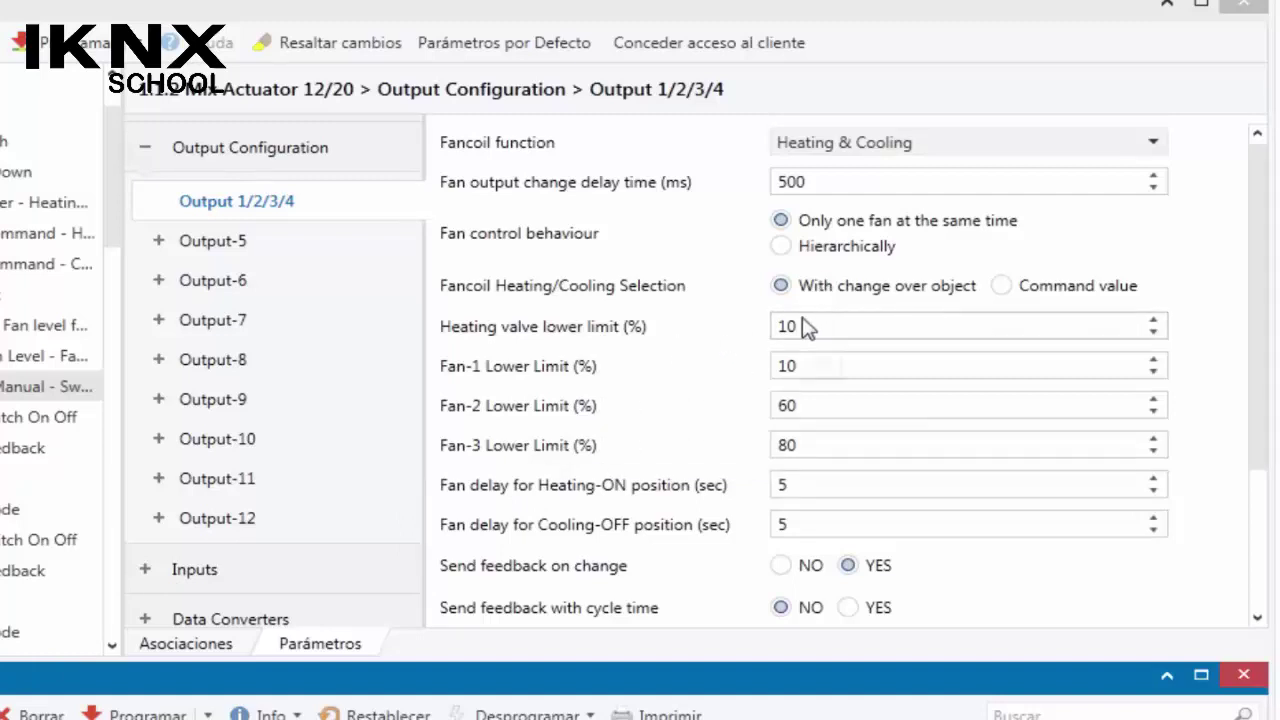
pyautogui.moveTo(806, 326)
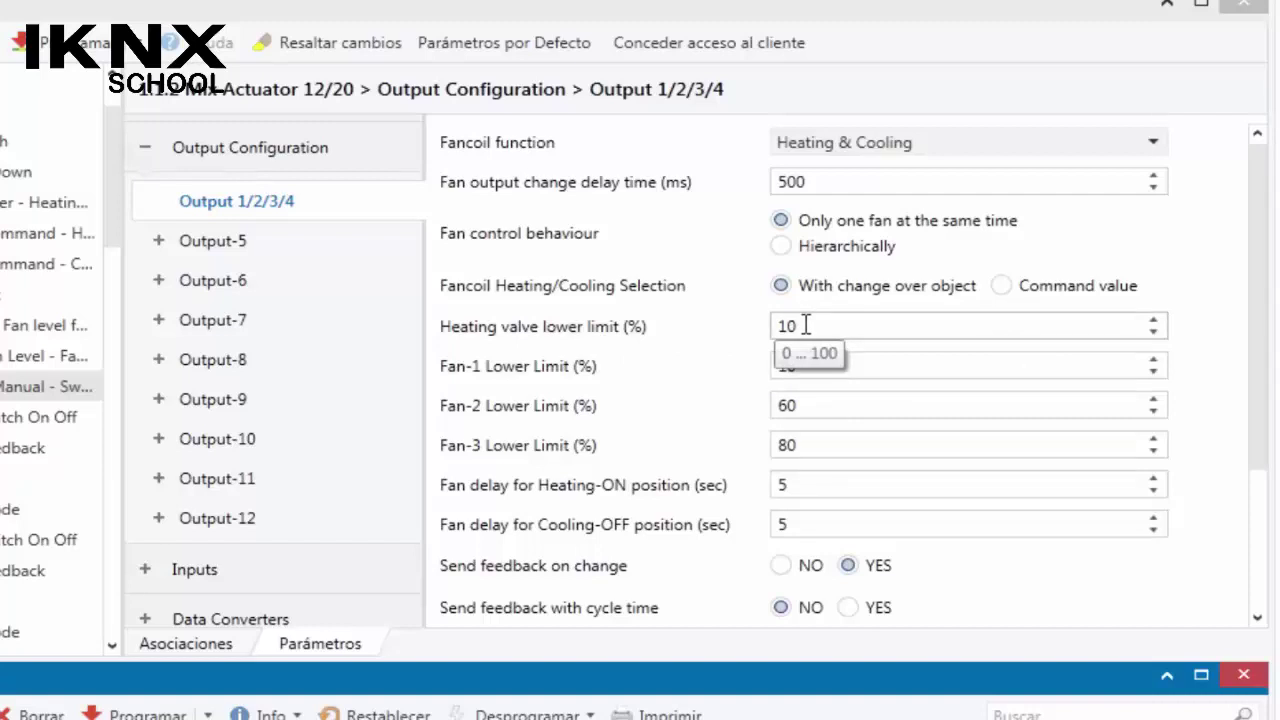
pyautogui.click(806, 326)
pyautogui.click(820, 367)
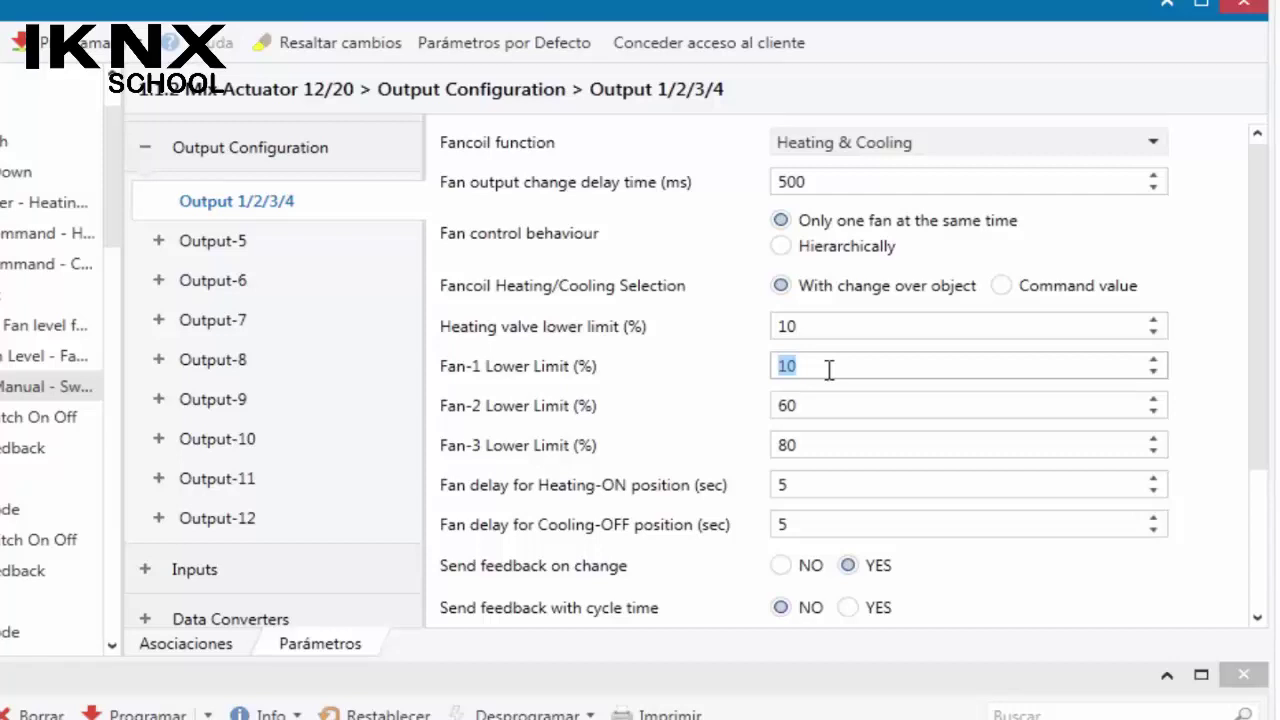
pyautogui.click(837, 403)
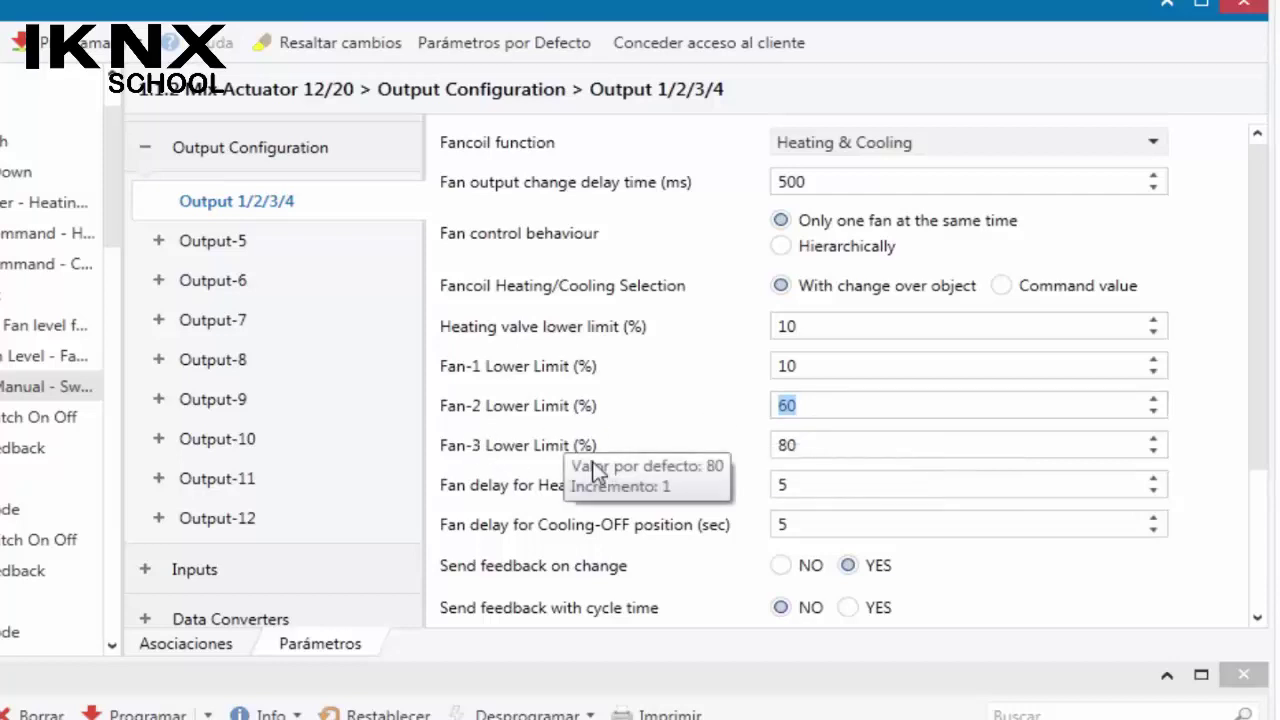
pyautogui.click(822, 445)
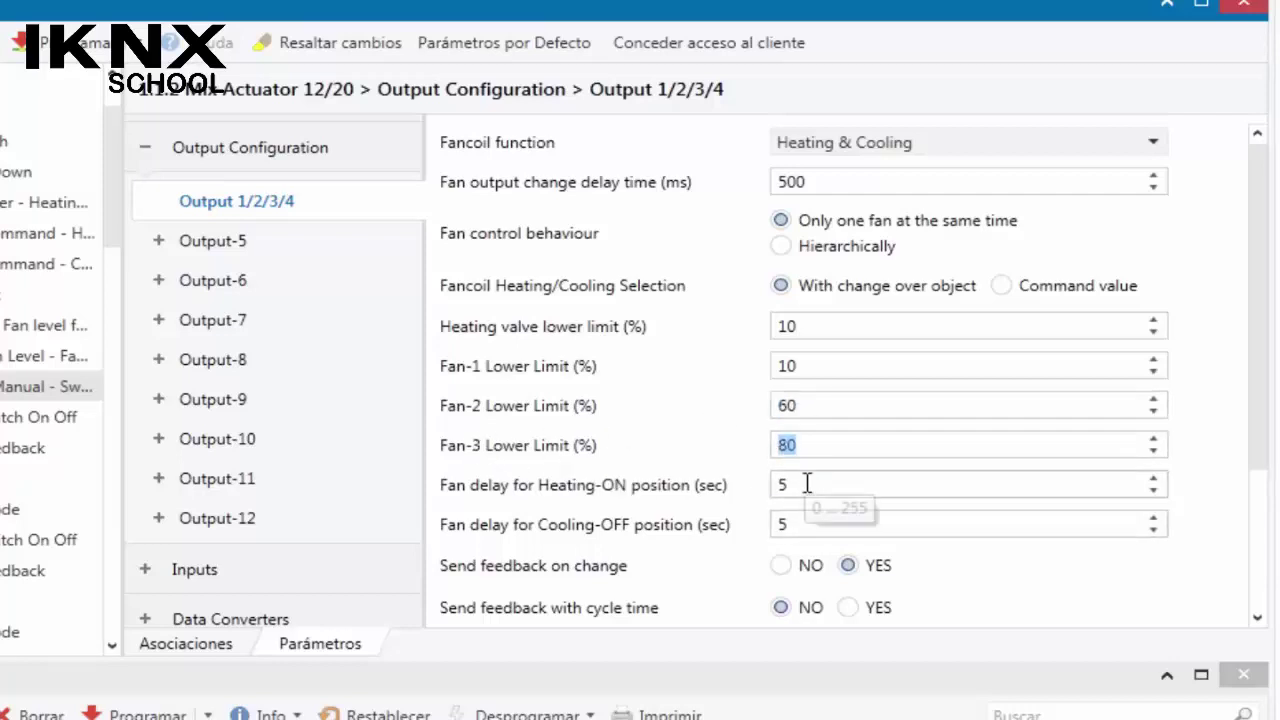
# - Examine the fan delays for Heating-ON and Cooling-OFF positions and the remaining Output 1/2/3/4 feedback, bus recovery and lock parameters
pyautogui.click(808, 486)
pyautogui.click(828, 515)
pyautogui.click(811, 486)
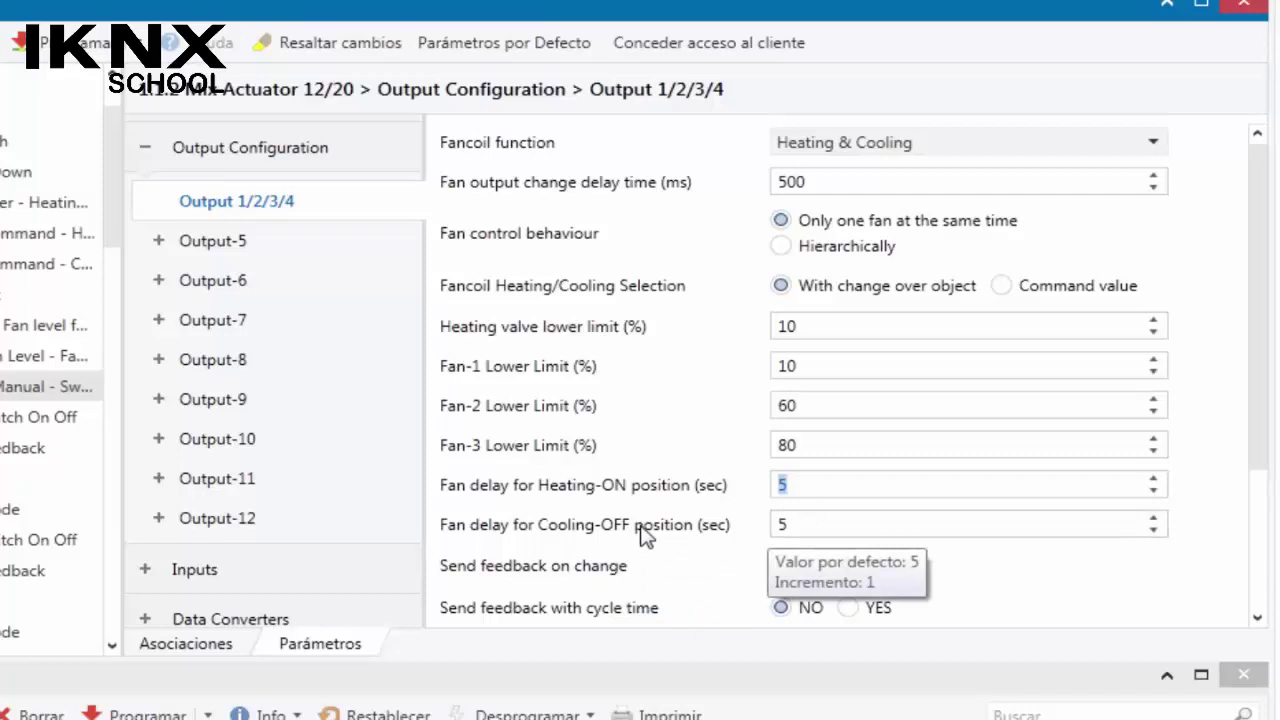
pyautogui.click(817, 526)
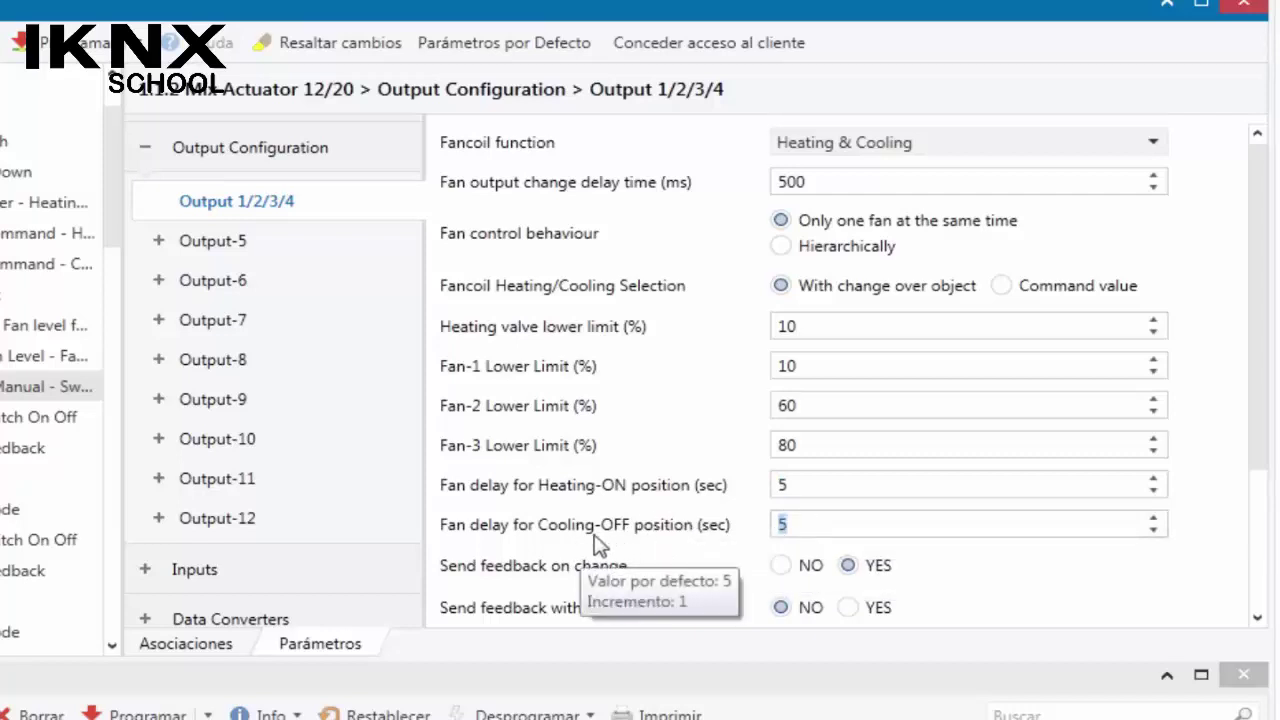
pyautogui.scroll(-1, 632, 466)
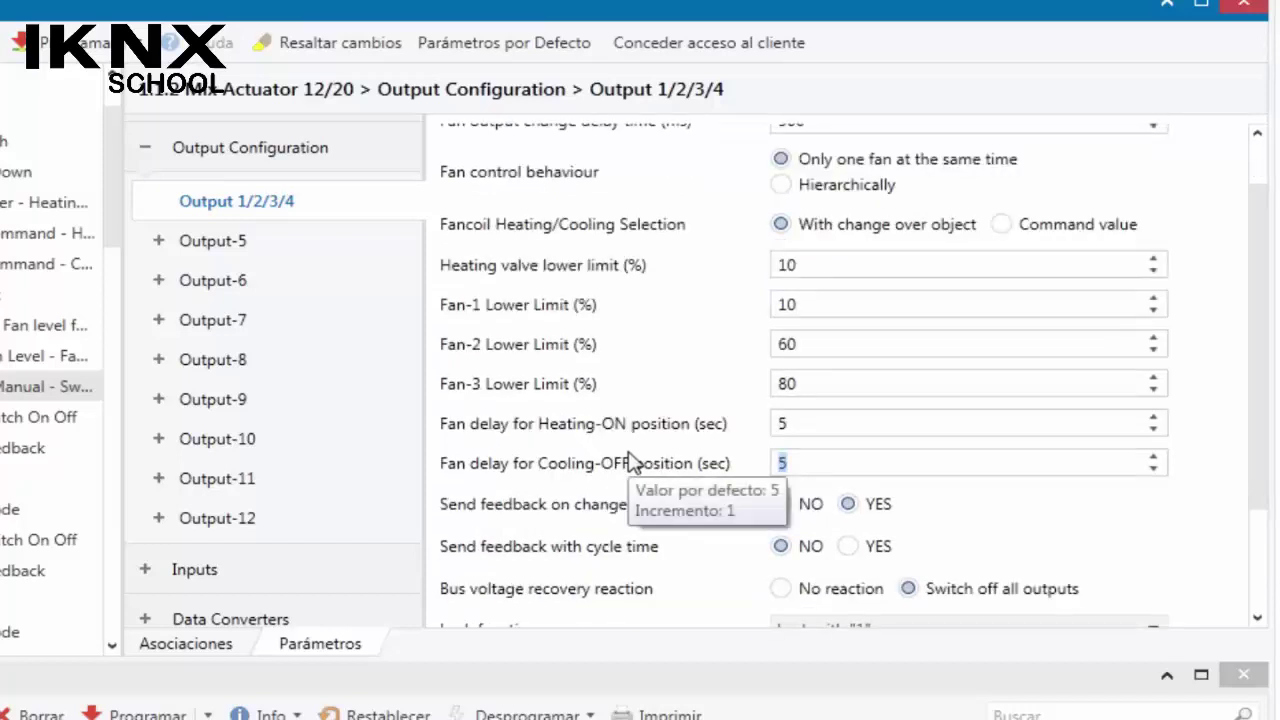
pyautogui.scroll(-3, 632, 466)
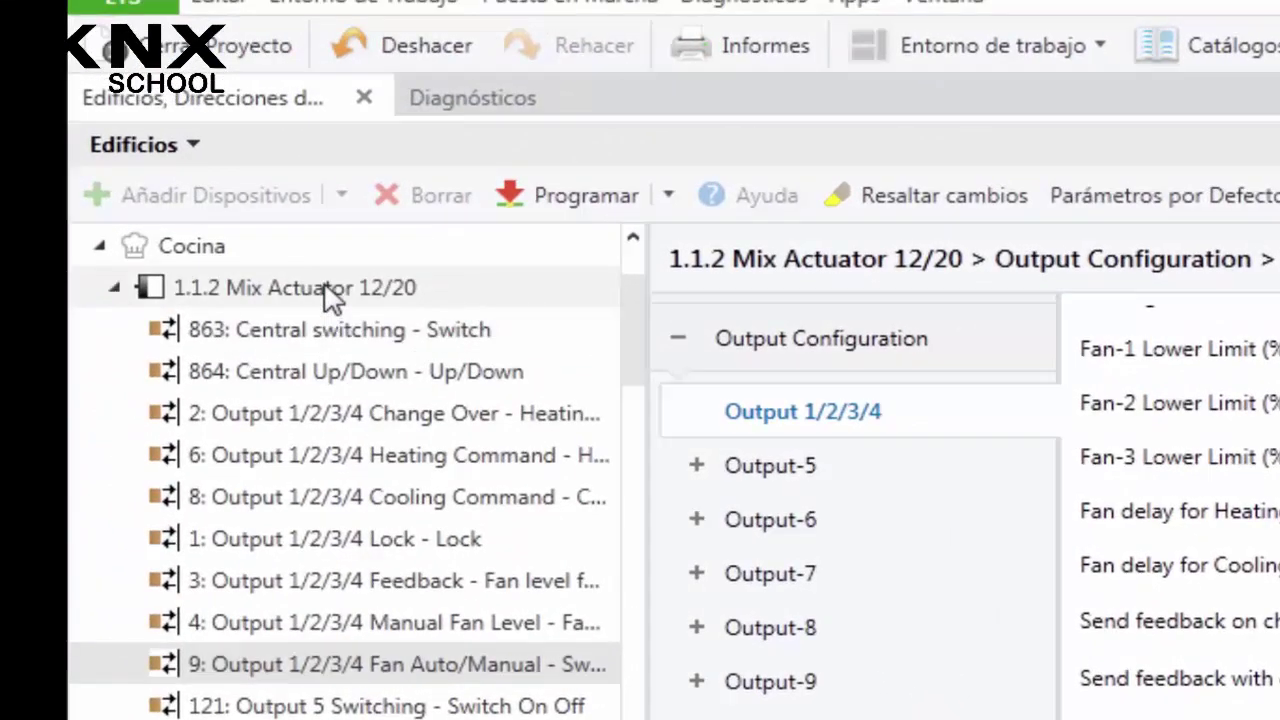
# - Run a complete programming (Programación completa) of the 1.1.2 Mix Actuator 12/20
pyautogui.click(340, 290)
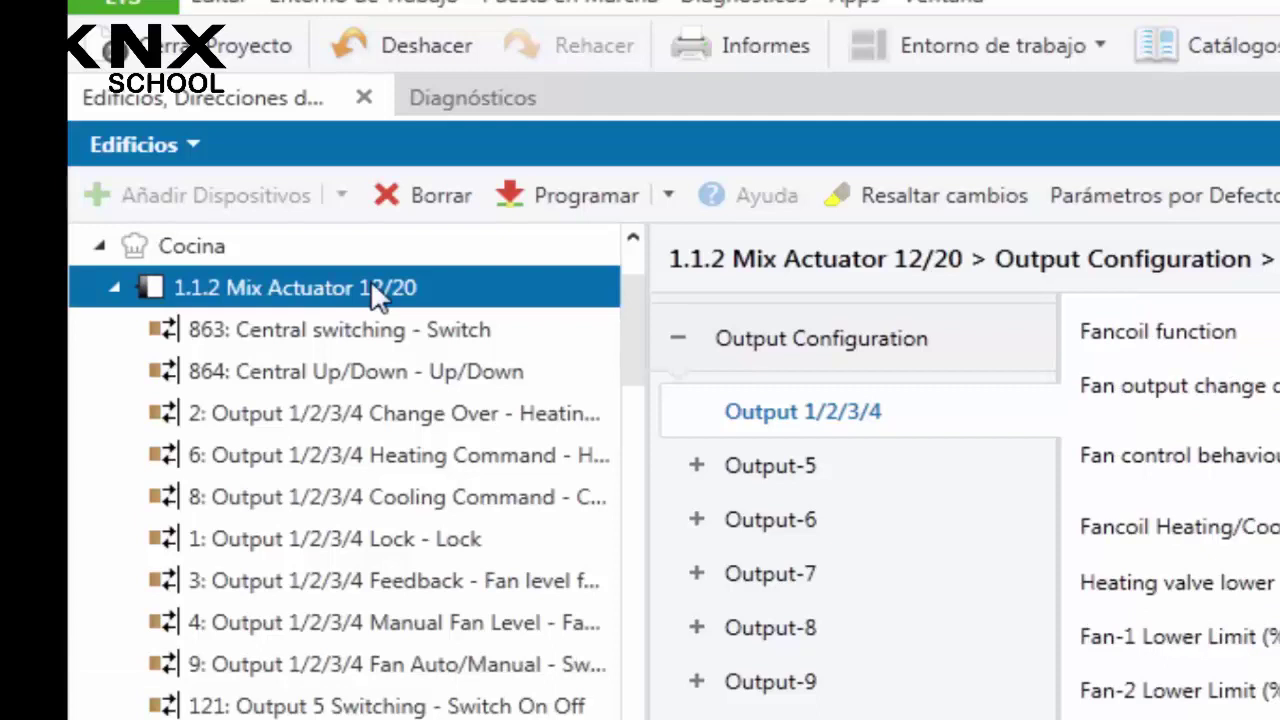
pyautogui.rightClick(378, 293)
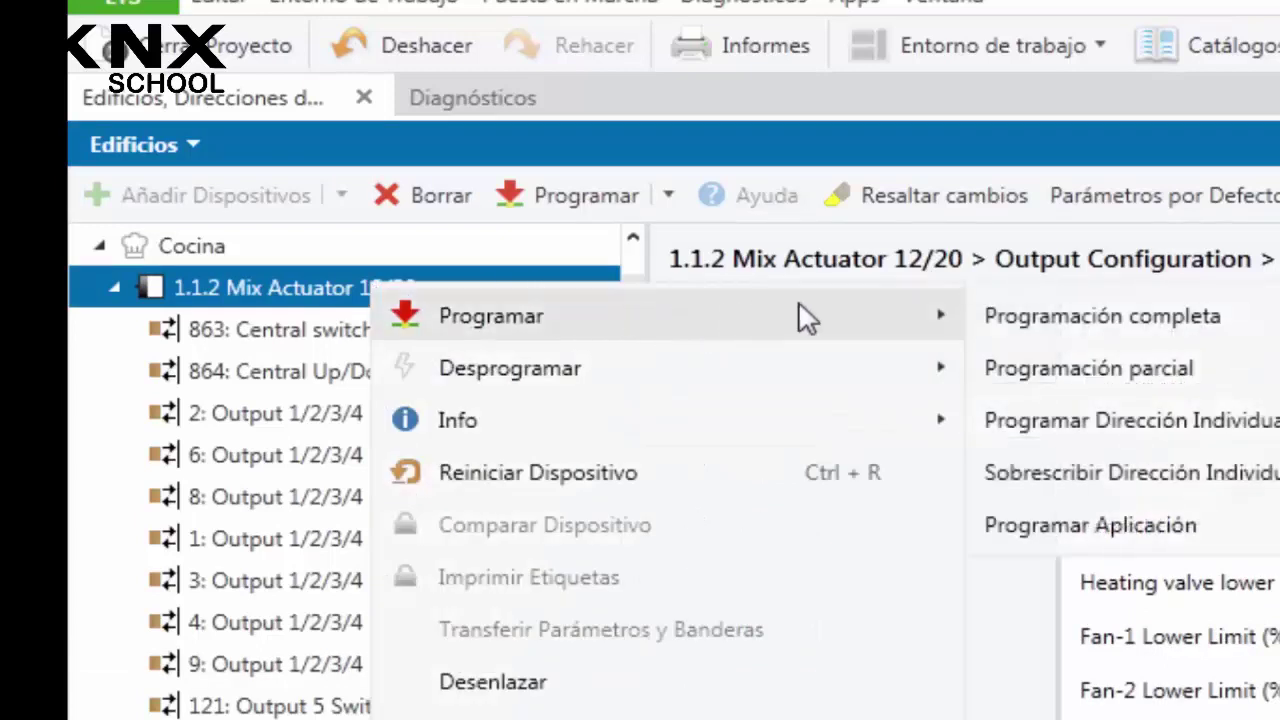
pyautogui.moveTo(905, 328)
pyautogui.click(1026, 322)
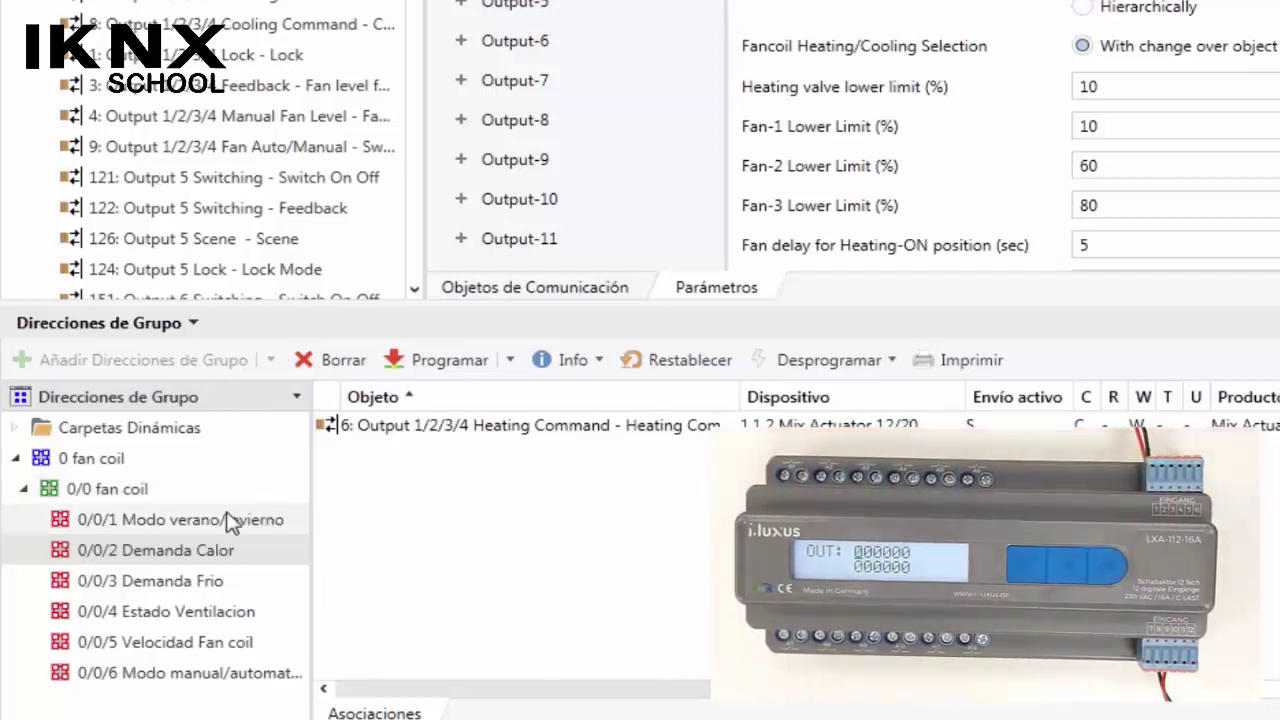
# - Write the value heating to group address 0/0/1 Modo verano/invierno
pyautogui.rightClick(188, 528)
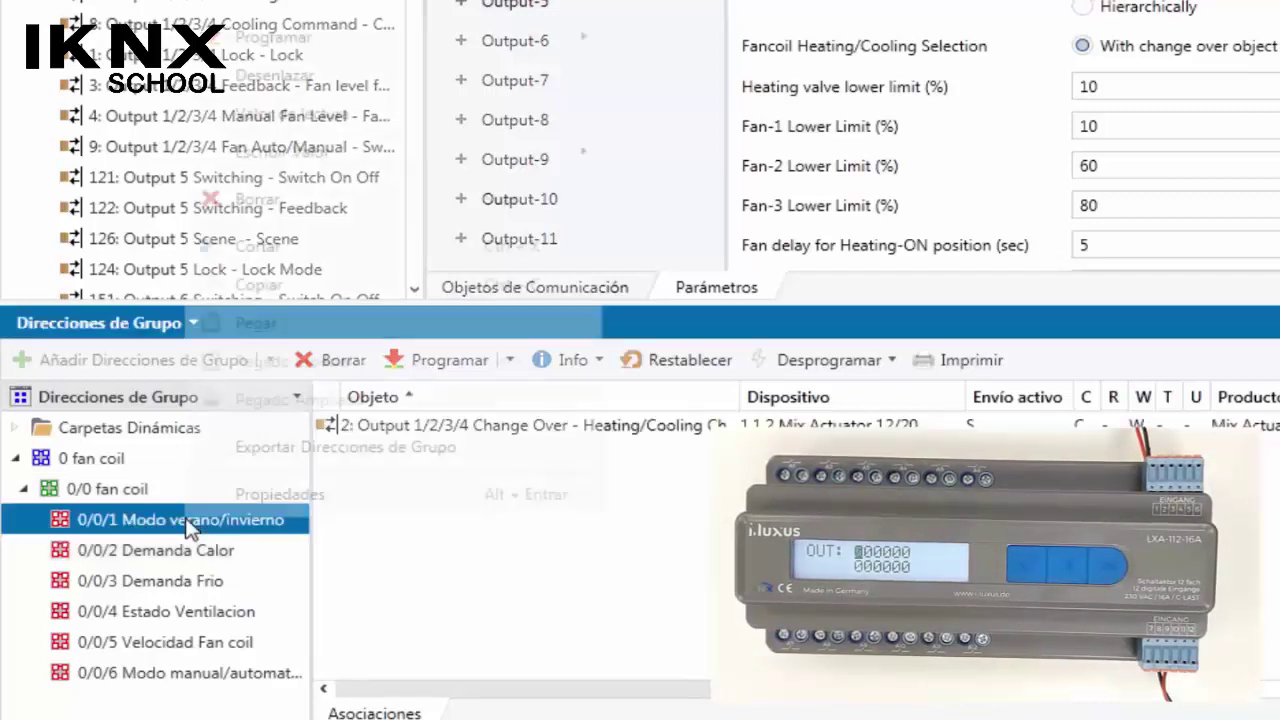
pyautogui.moveTo(420, 168)
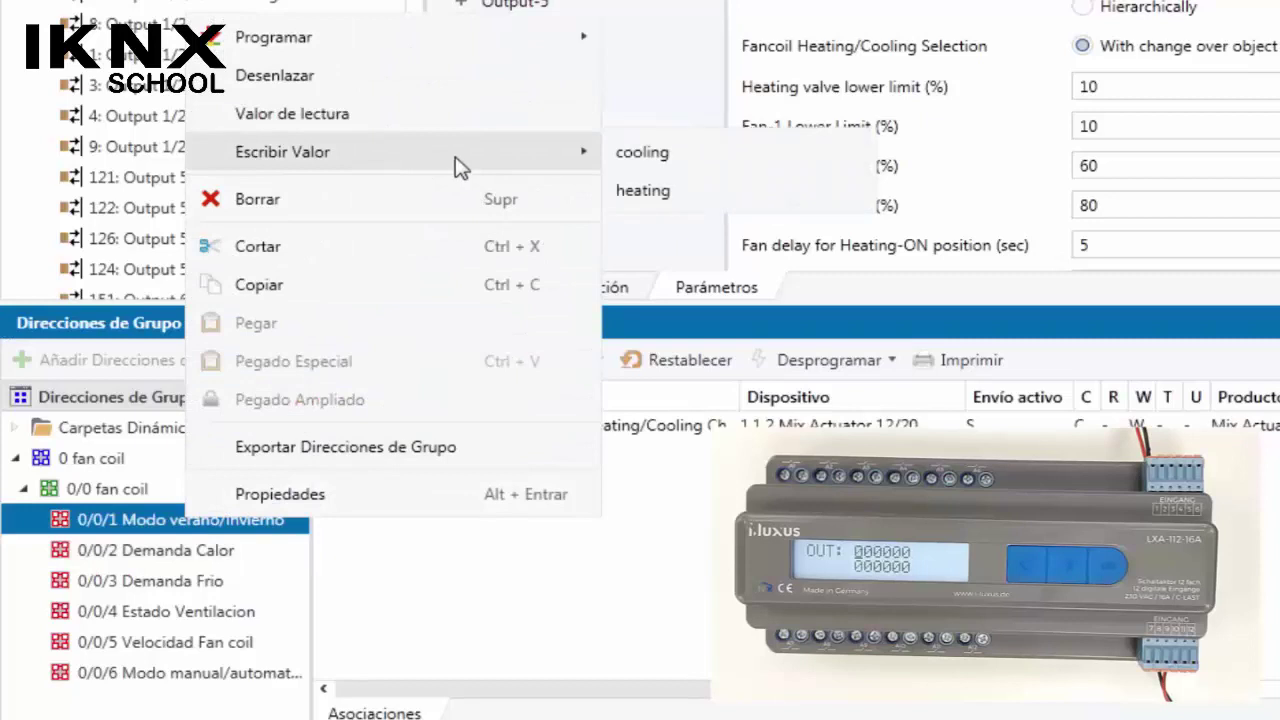
pyautogui.click(660, 193)
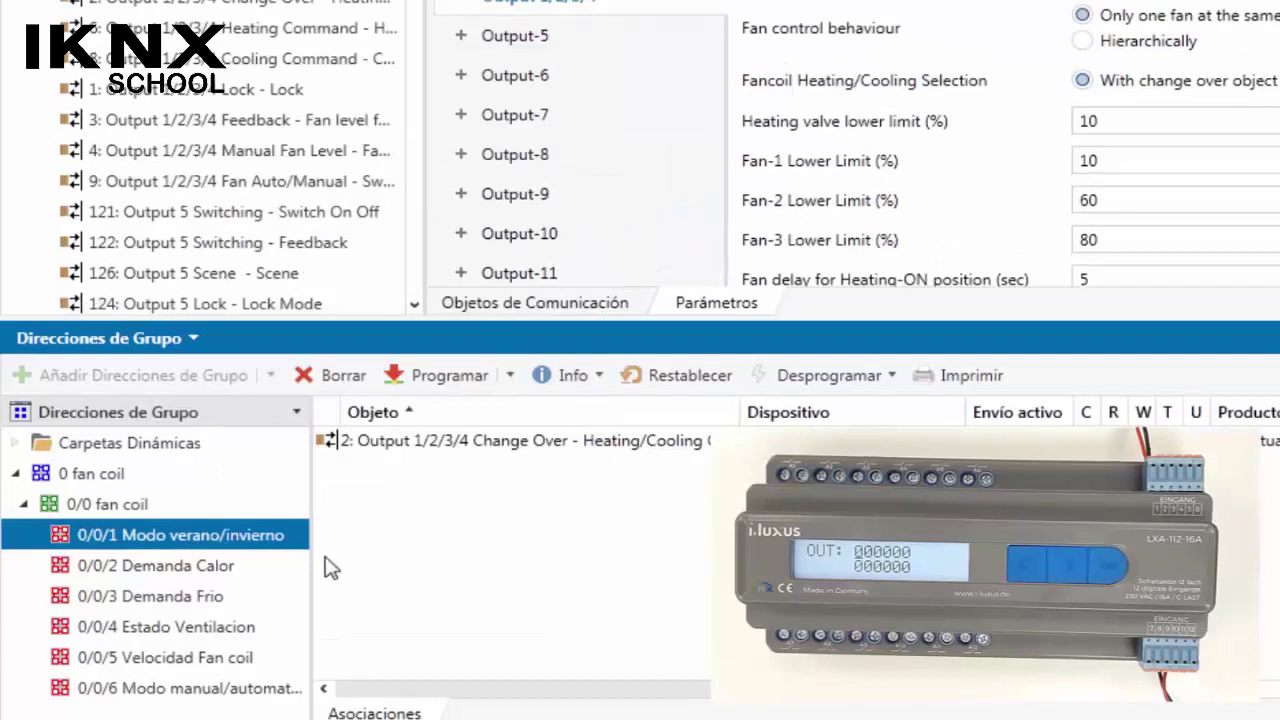
# - Check the fan limits and delays, and write 10 % to group address 0/0/2 Demanda Calor
pyautogui.click(210, 567)
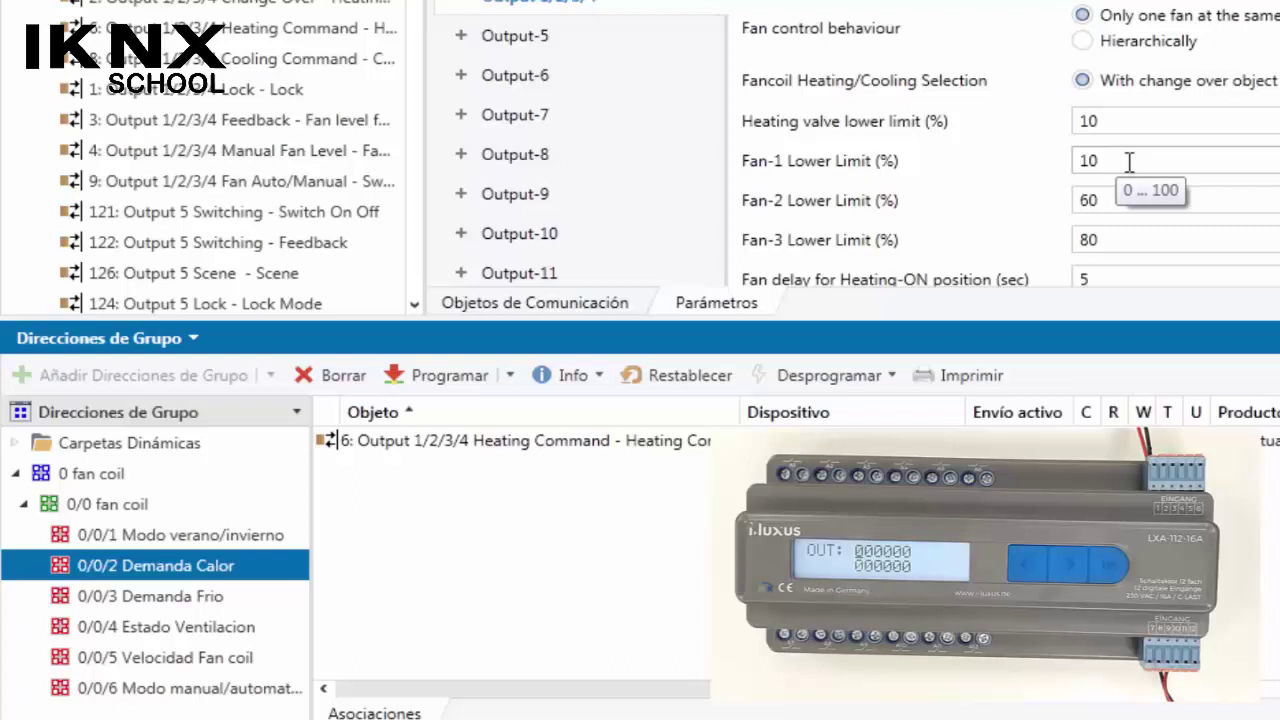
pyautogui.scroll(-5, 1131, 152)
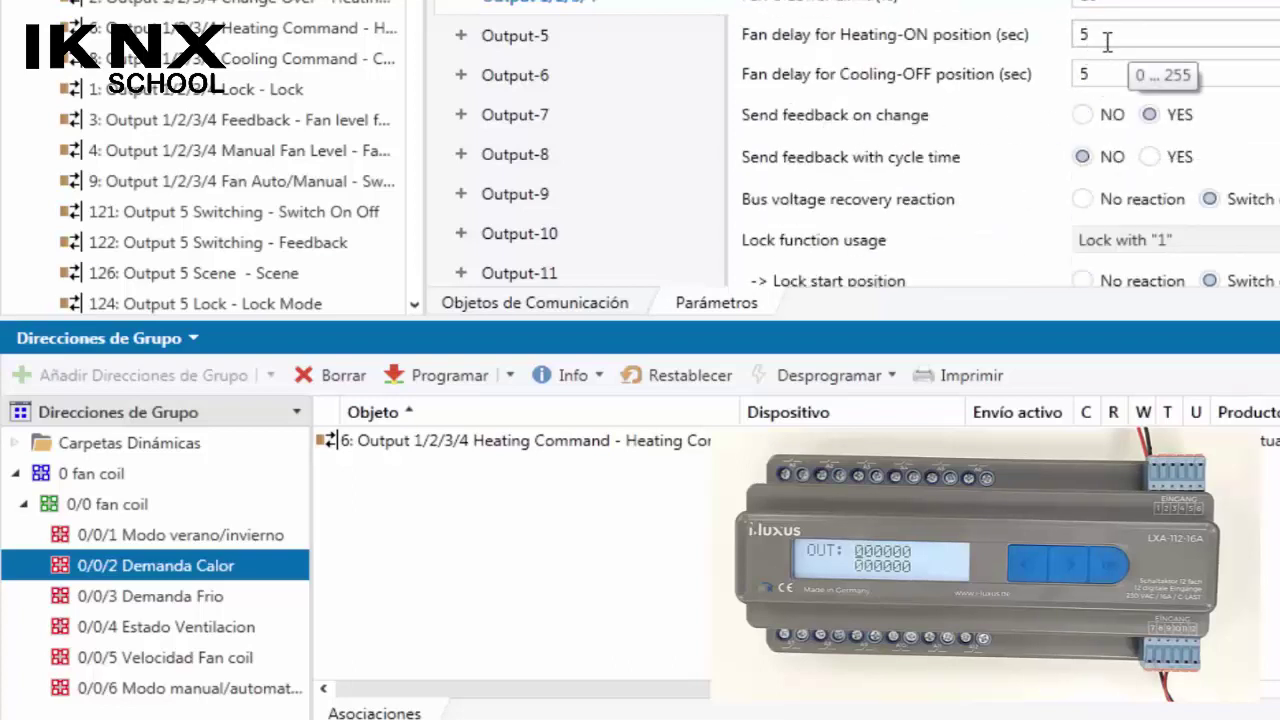
pyautogui.scroll(4, 1108, 38)
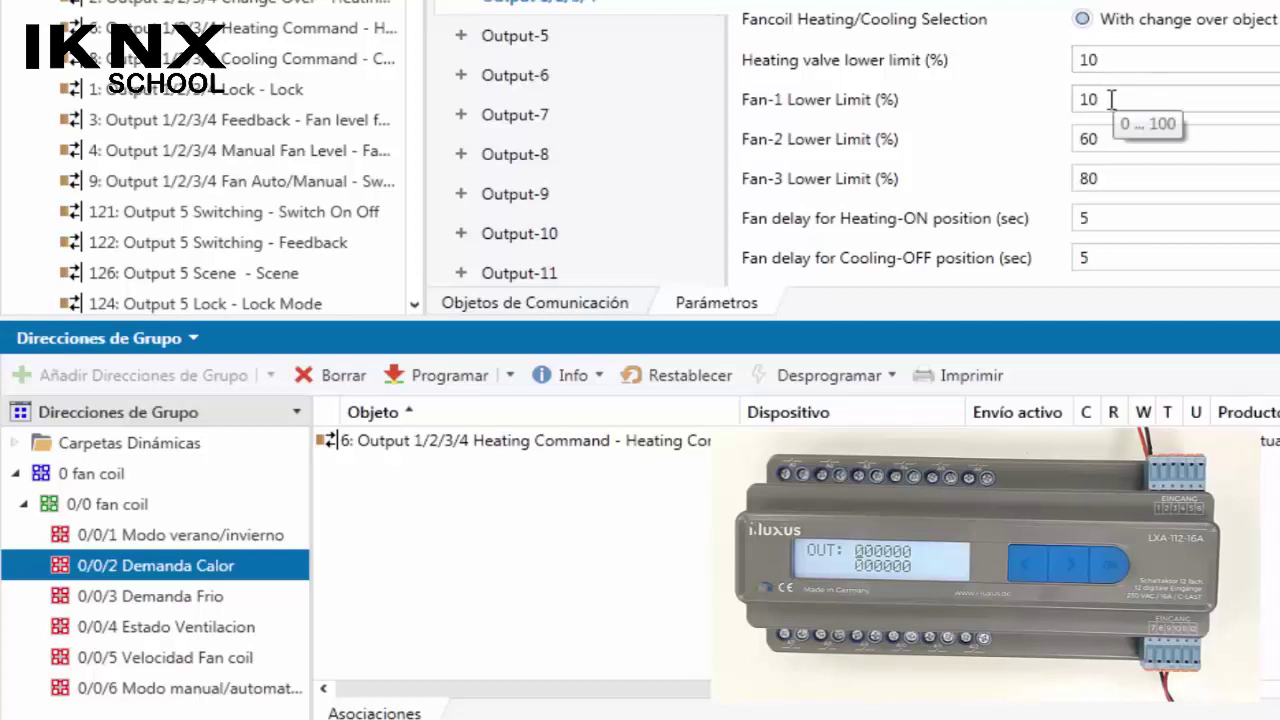
pyautogui.rightClick(253, 577)
pyautogui.click(389, 203)
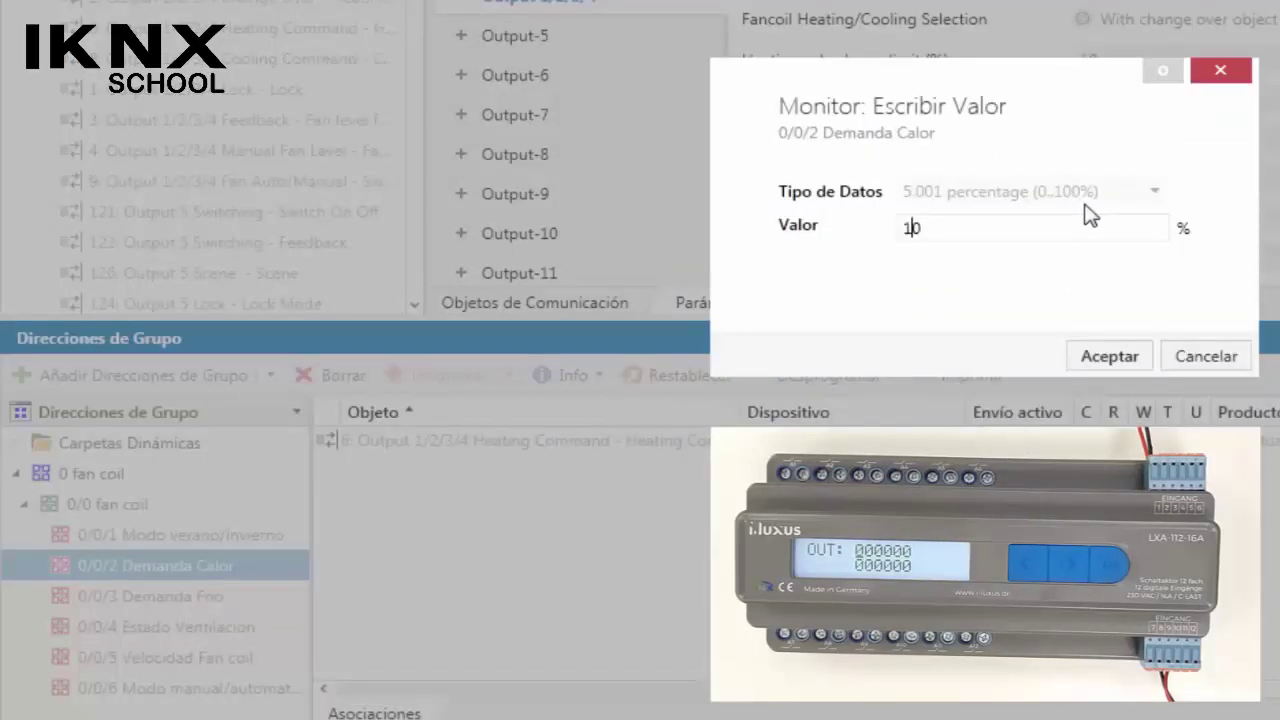
pyautogui.click(1111, 364)
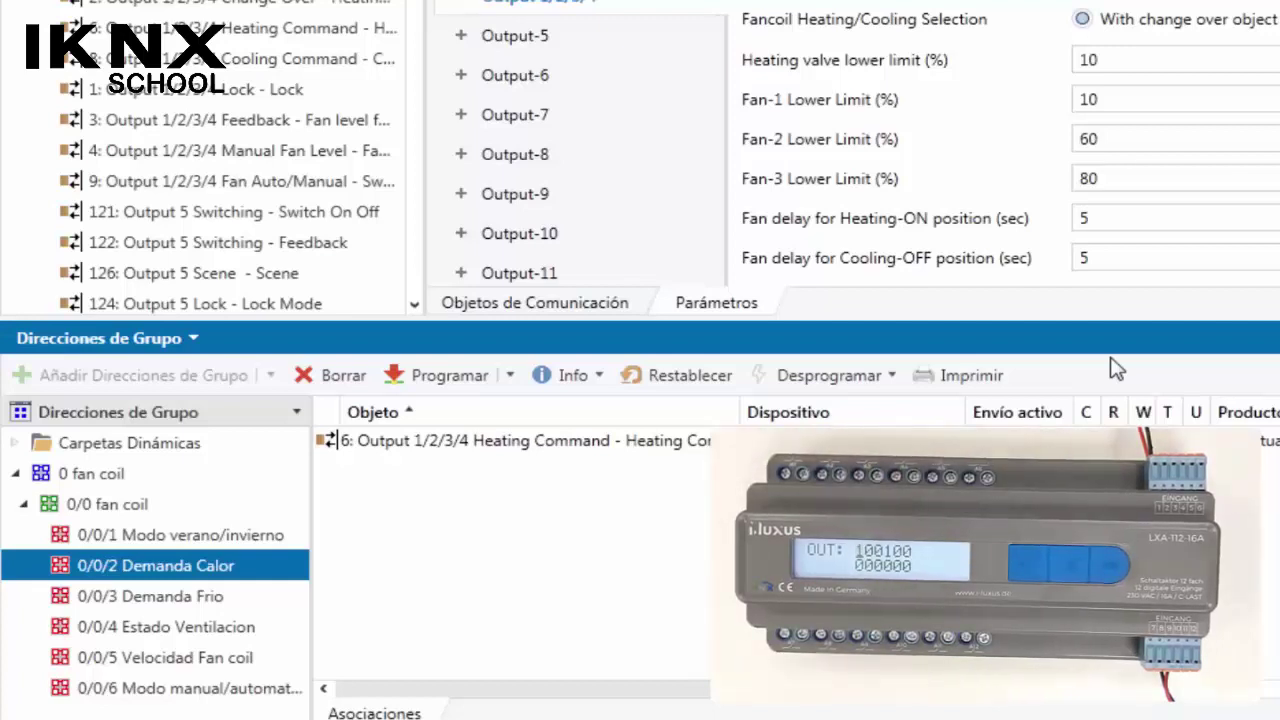
# - Write 60 % to group address 0/0/2 Demanda Calor
pyautogui.rightClick(222, 566)
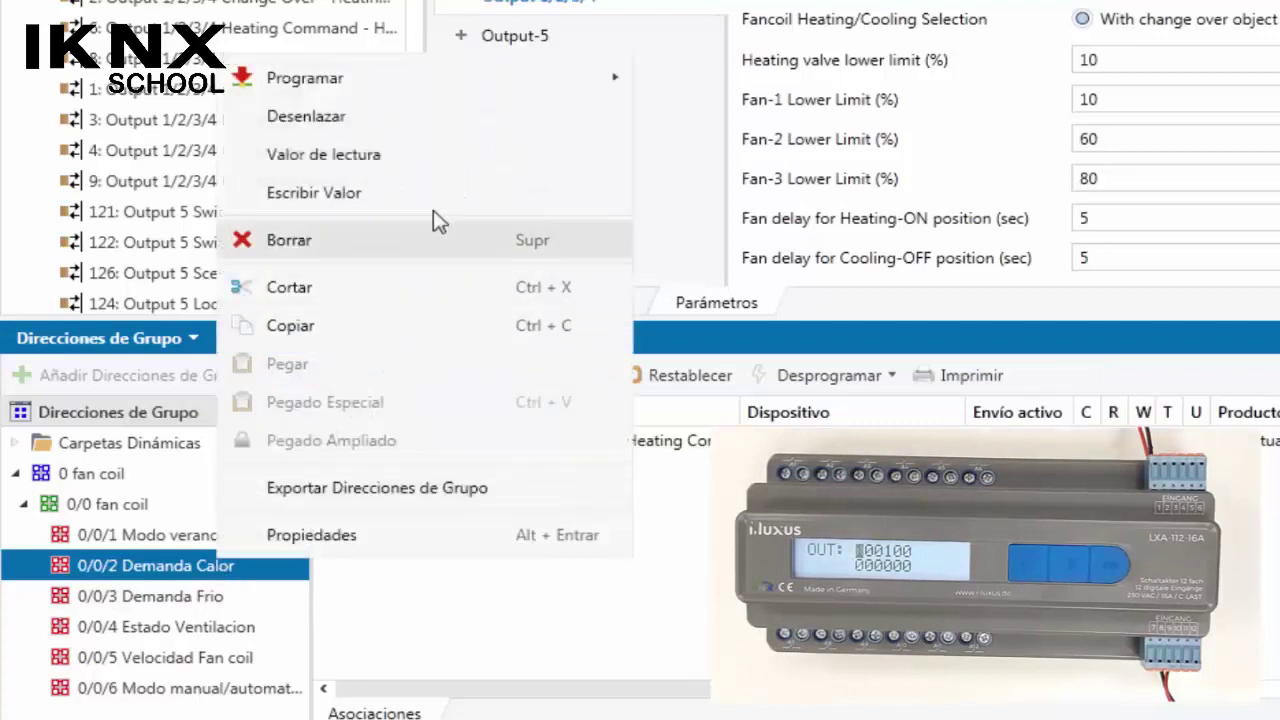
pyautogui.click(463, 203)
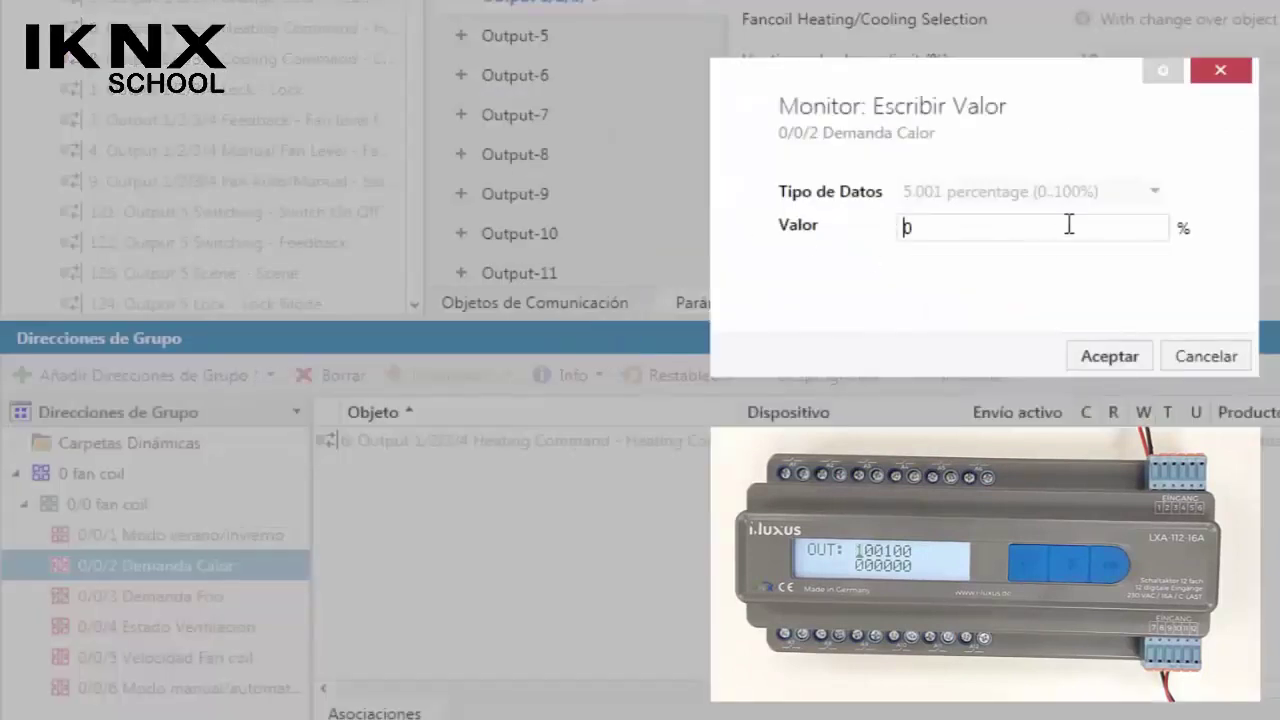
pyautogui.doubleClick(966, 226)
pyautogui.write('60')
pyautogui.click(1109, 356)
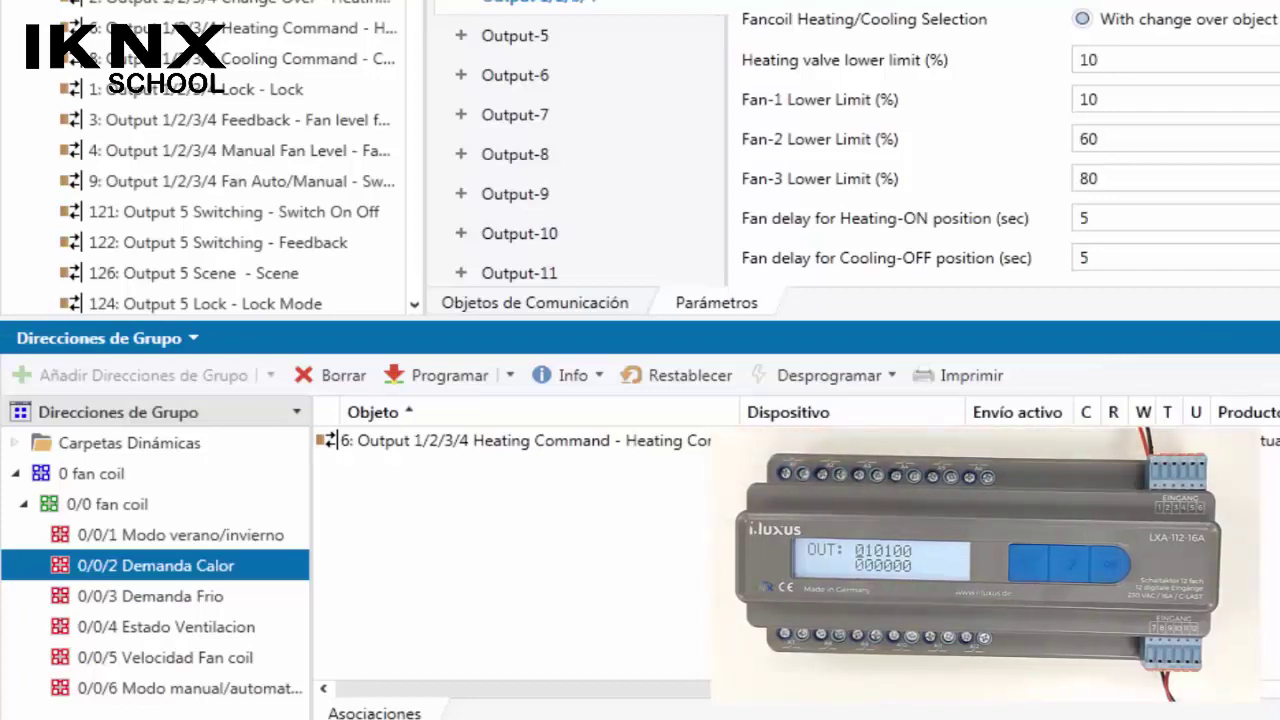
# - Review the Fan-1 lower limit, the fan output change delay time and the Fan-2 lower limit of Output 1/2/3/4
pyautogui.doubleClick(1089, 160)
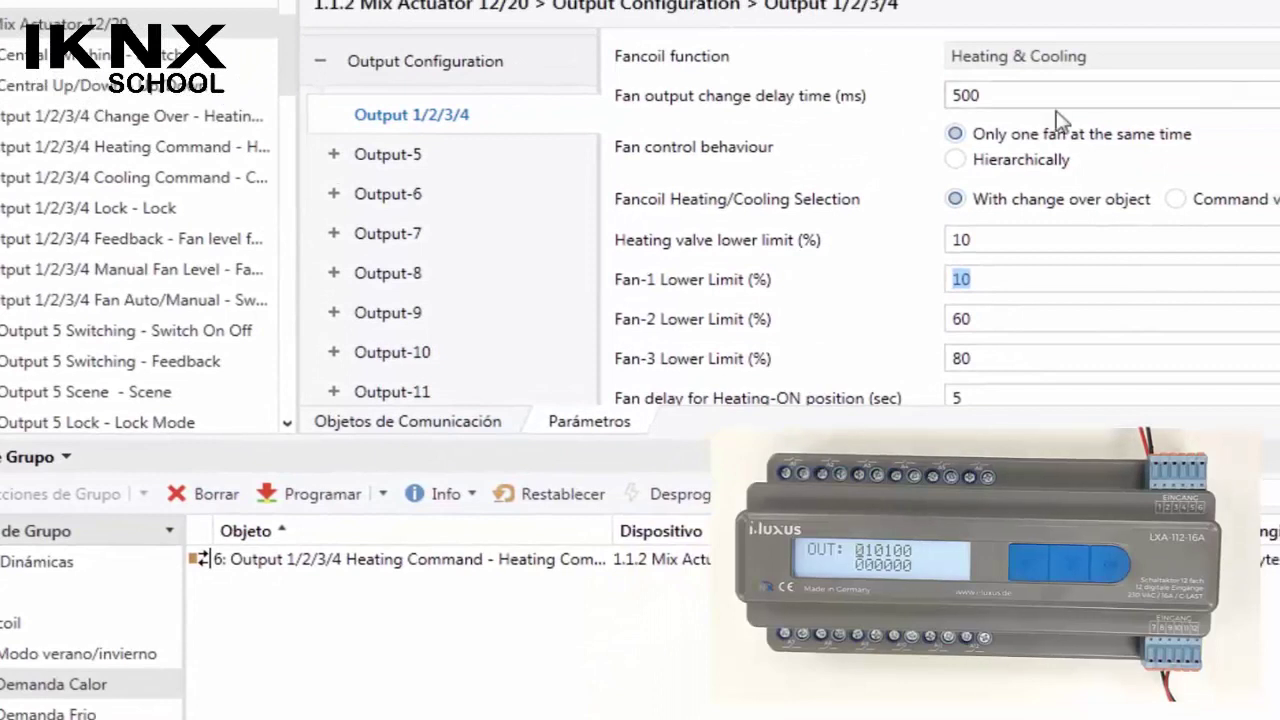
pyautogui.moveTo(955, 94); pyautogui.dragTo(993, 92)
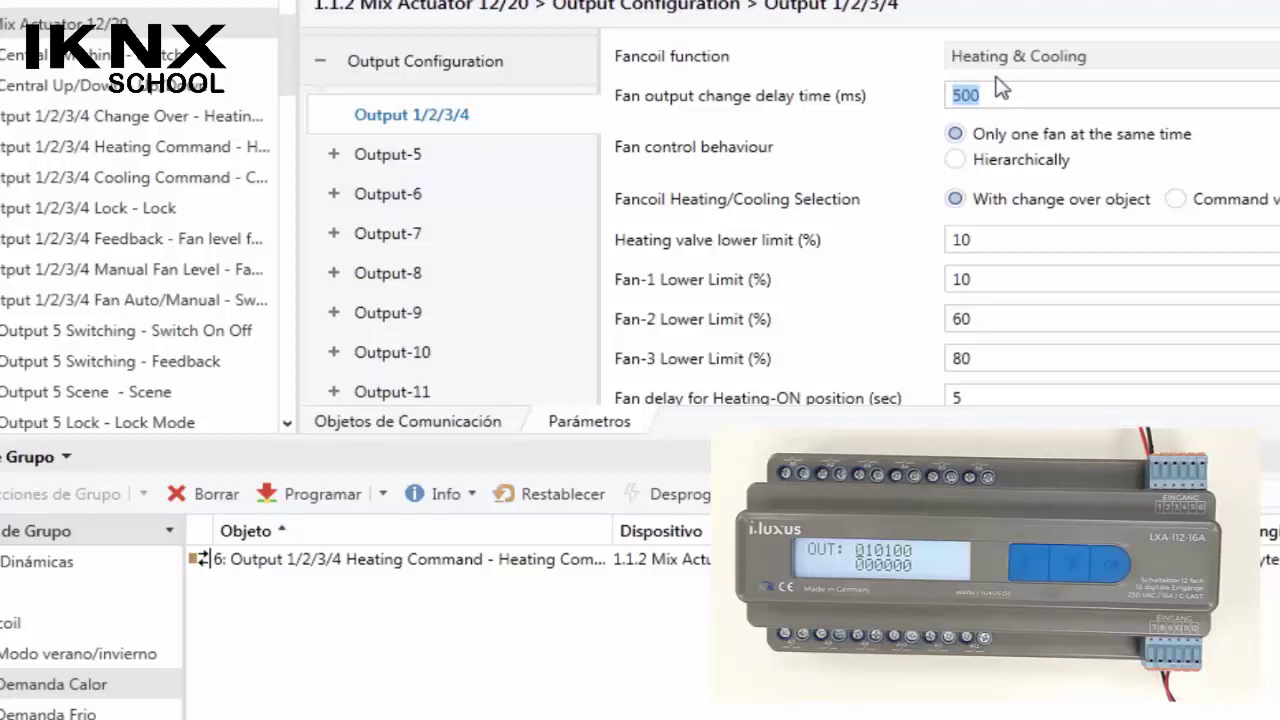
pyautogui.doubleClick(990, 316)
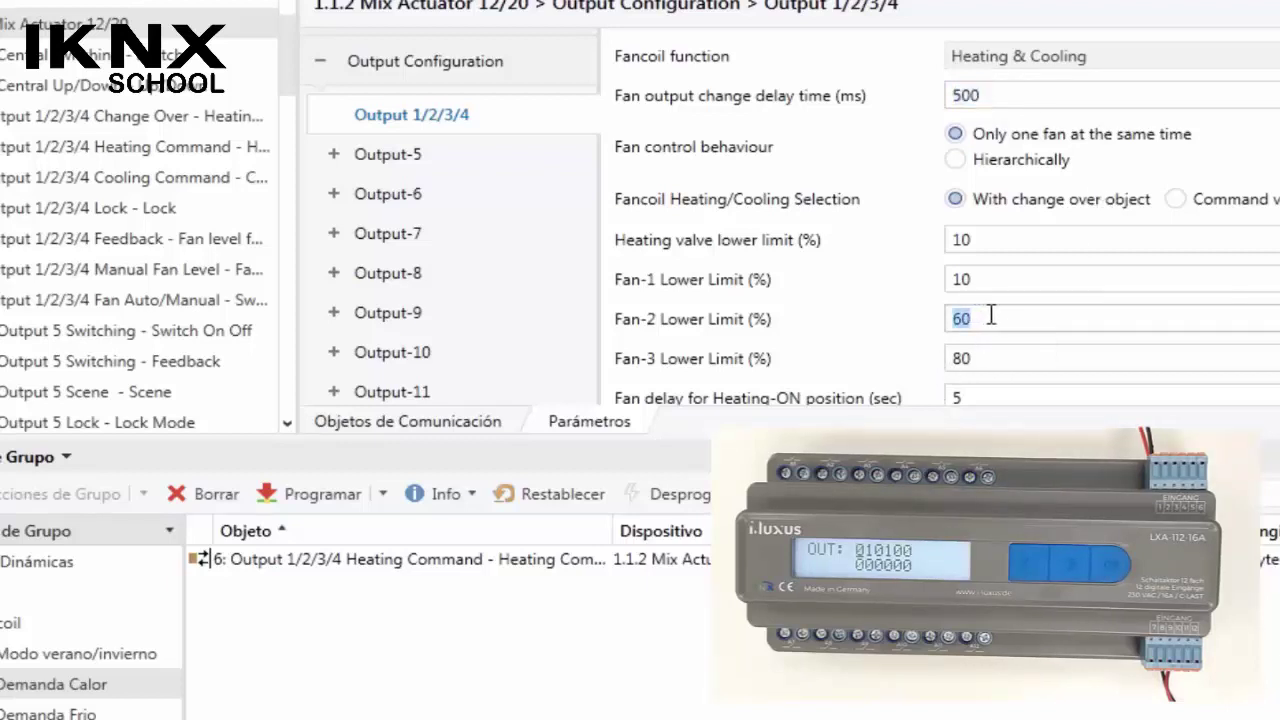
pyautogui.scroll(-1, 1044, 291)
pyautogui.scroll(1, 1044, 270)
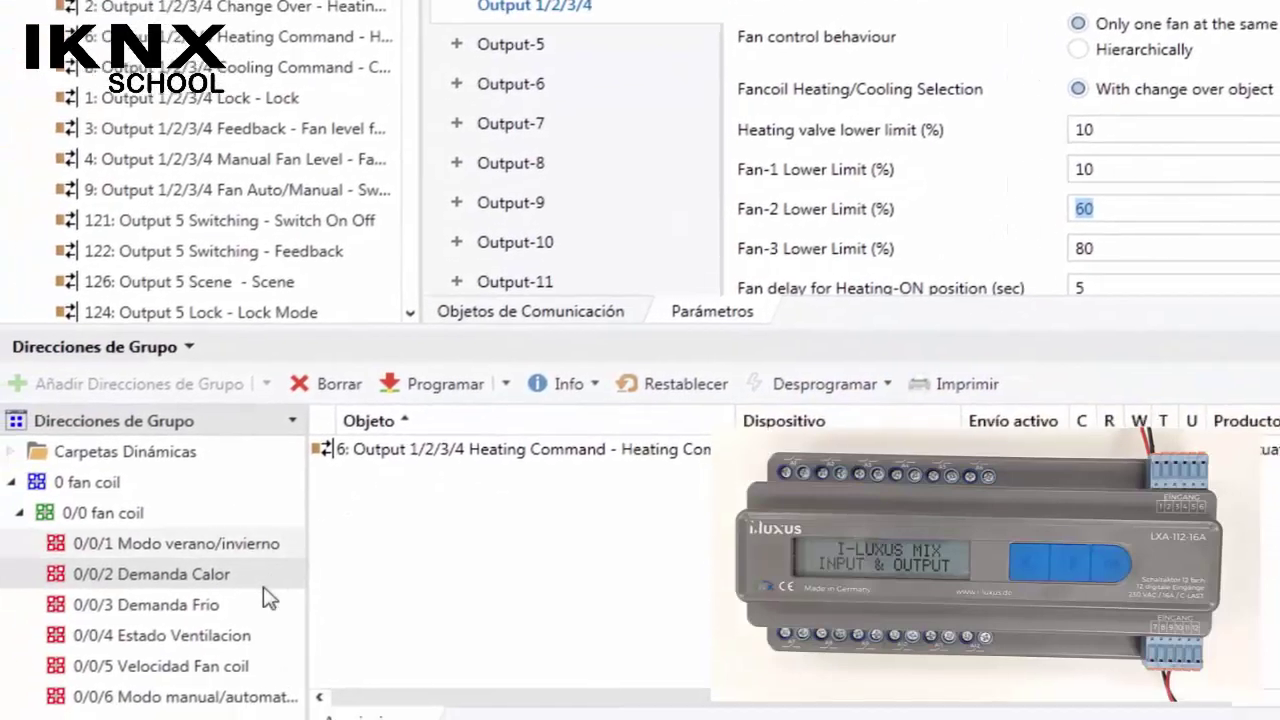
# - Write 0 % to group address 0/0/2 Demanda Calor
pyautogui.click(120, 631)
pyautogui.rightClick(135, 631)
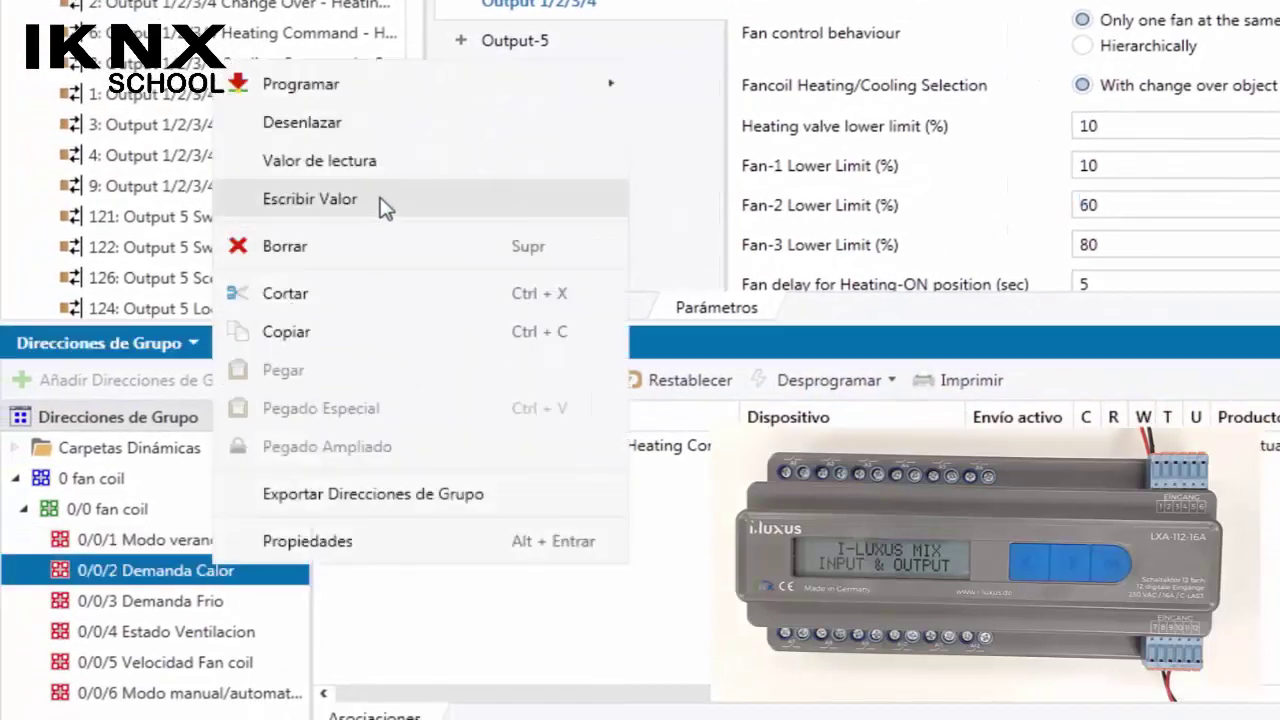
pyautogui.click(381, 201)
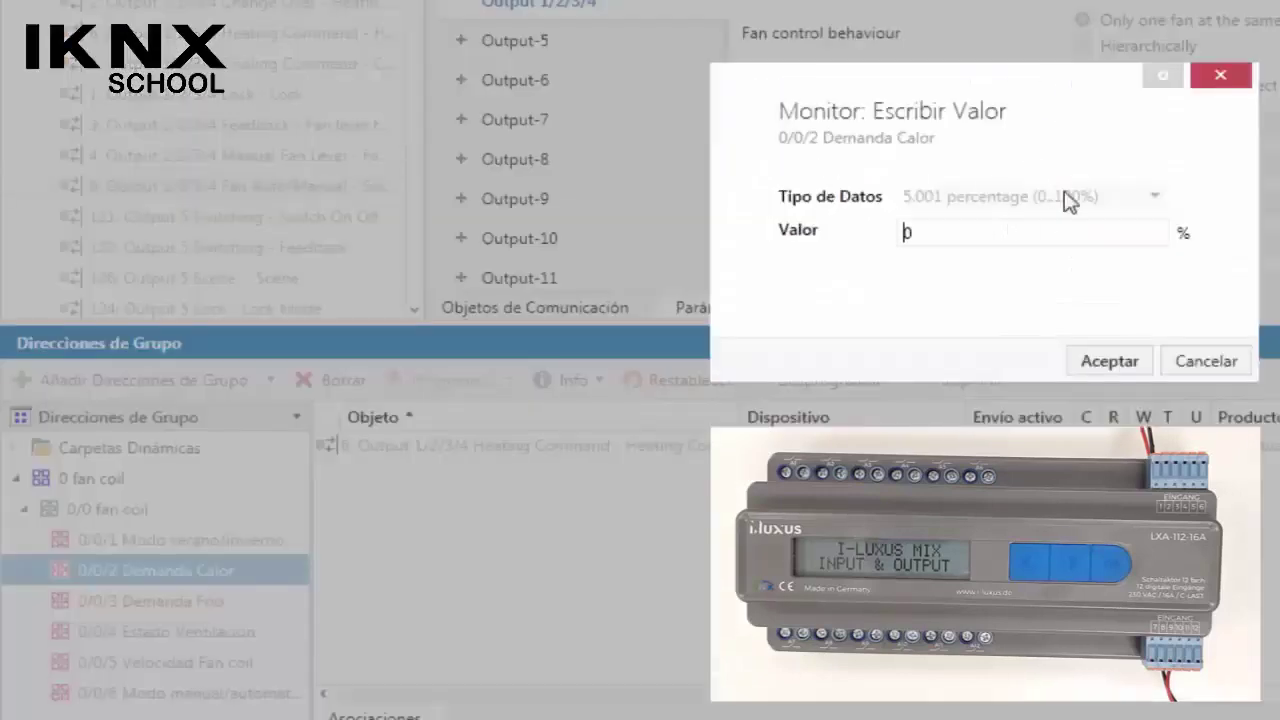
pyautogui.click(1112, 360)
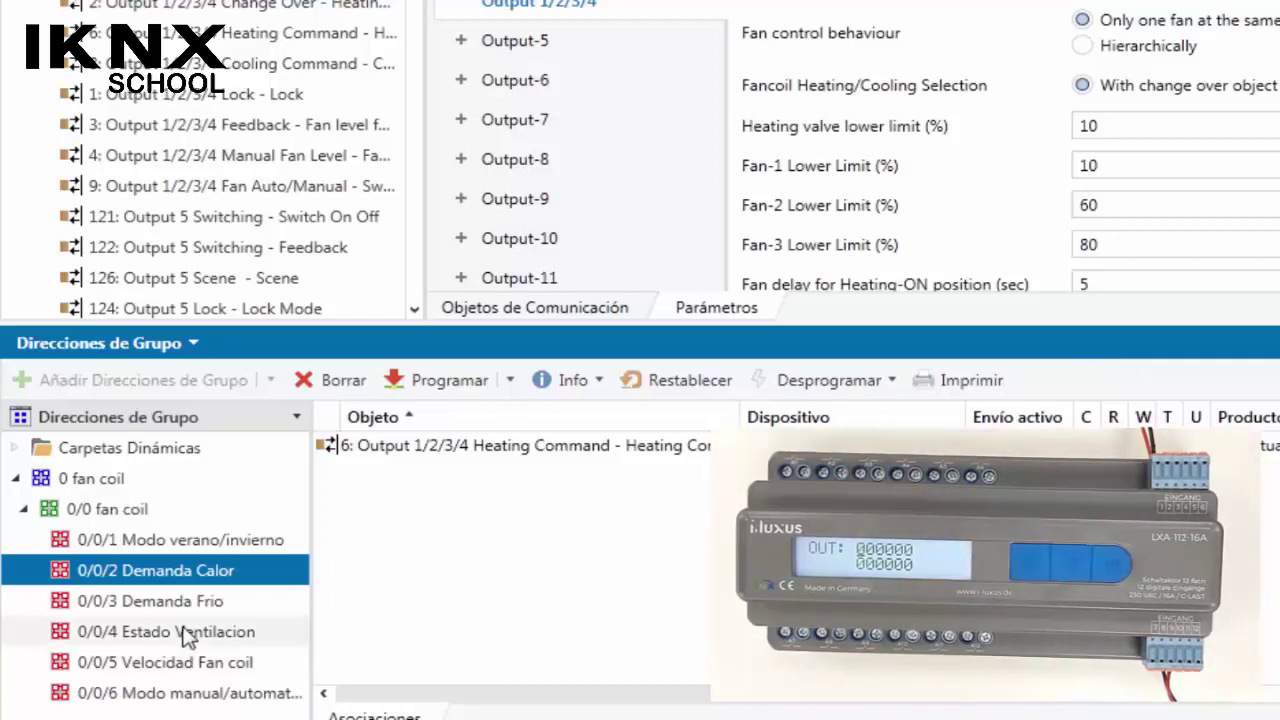
# - Write the value cooling to group address 0/0/1 Modo verano/invierno
pyautogui.rightClick(196, 540)
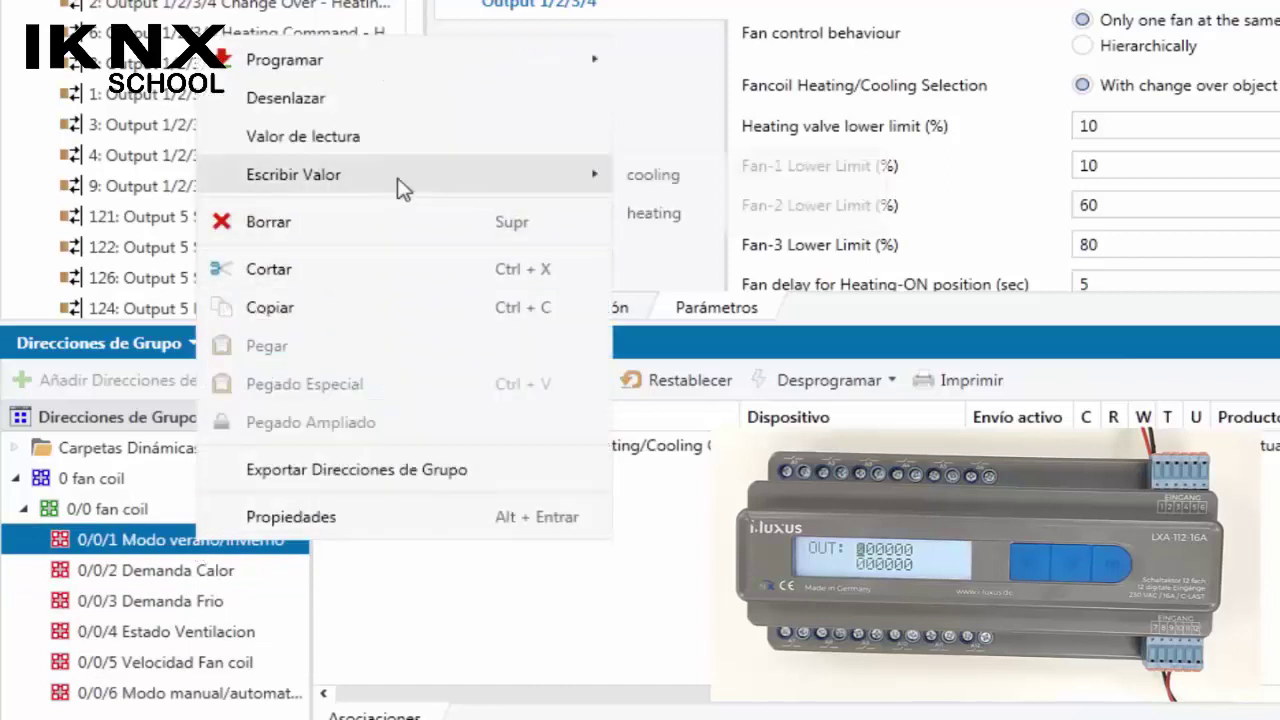
pyautogui.moveTo(403, 188)
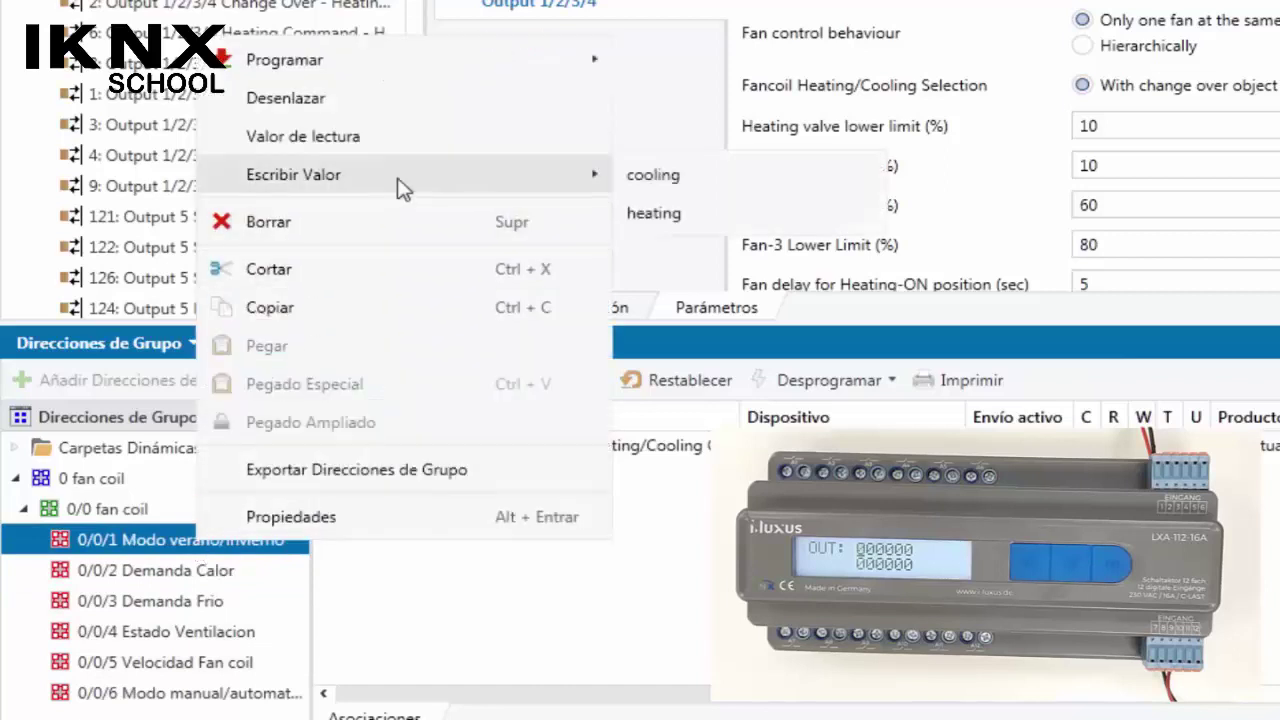
pyautogui.click(657, 187)
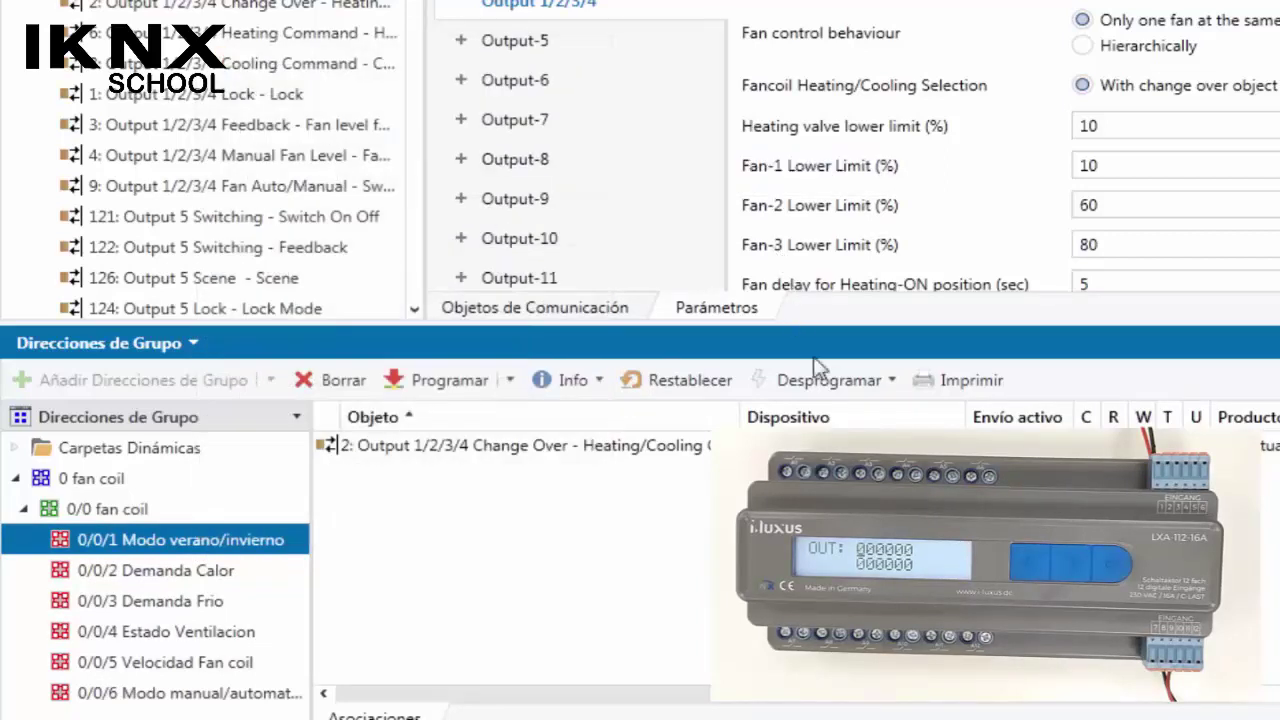
# - Write 10 % to group address 0/0/3 Demanda Frio and check the valve lower limit and fan delay parameters of Output 1/2/3/4
pyautogui.rightClick(214, 602)
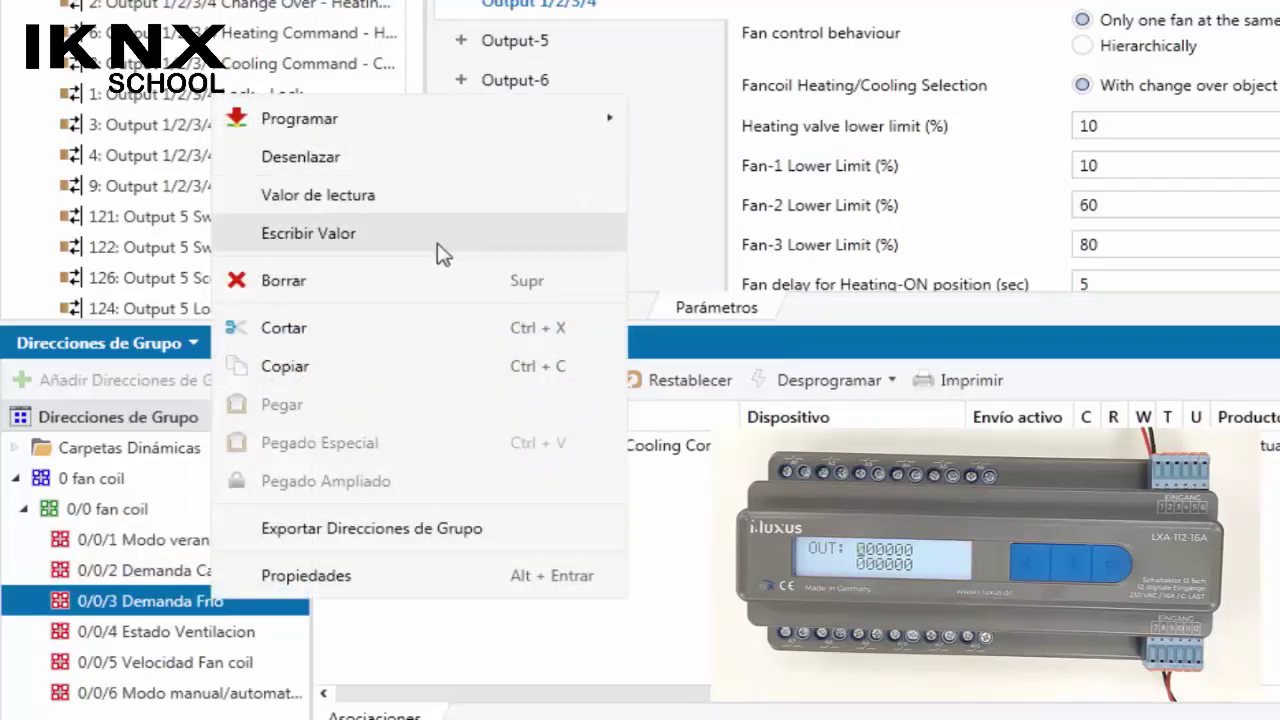
pyautogui.click(477, 234)
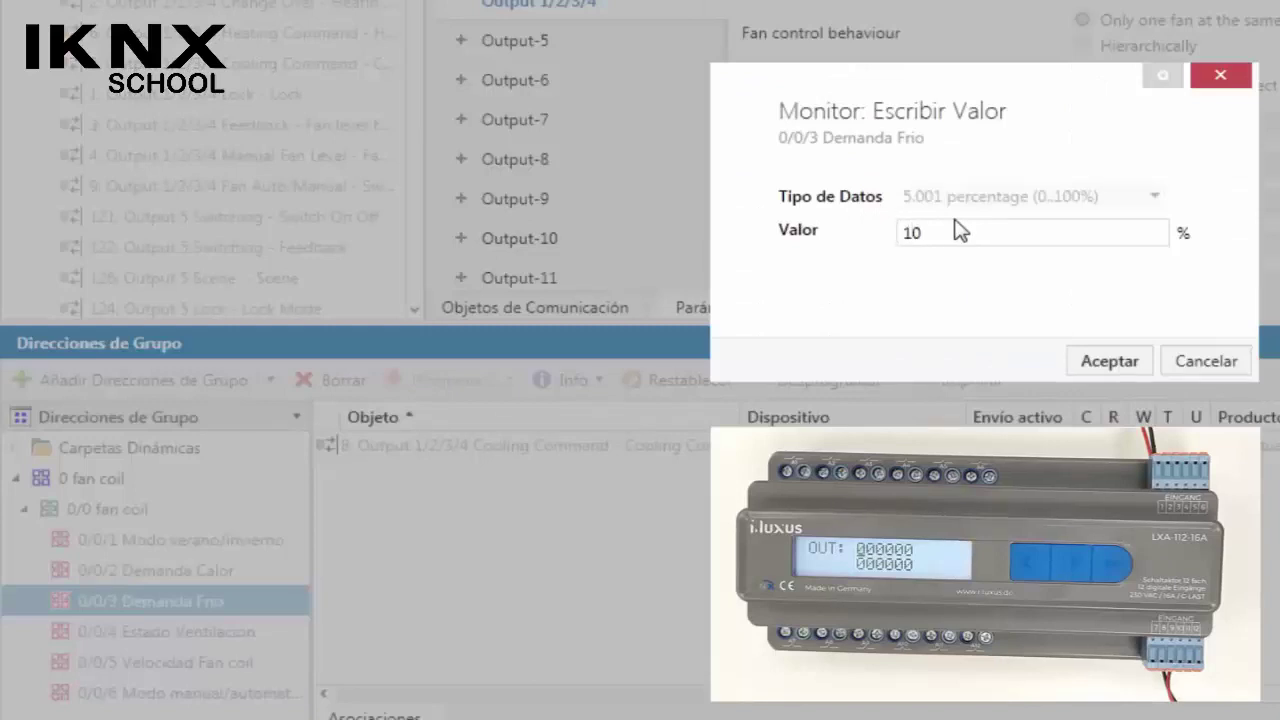
pyautogui.click(1115, 365)
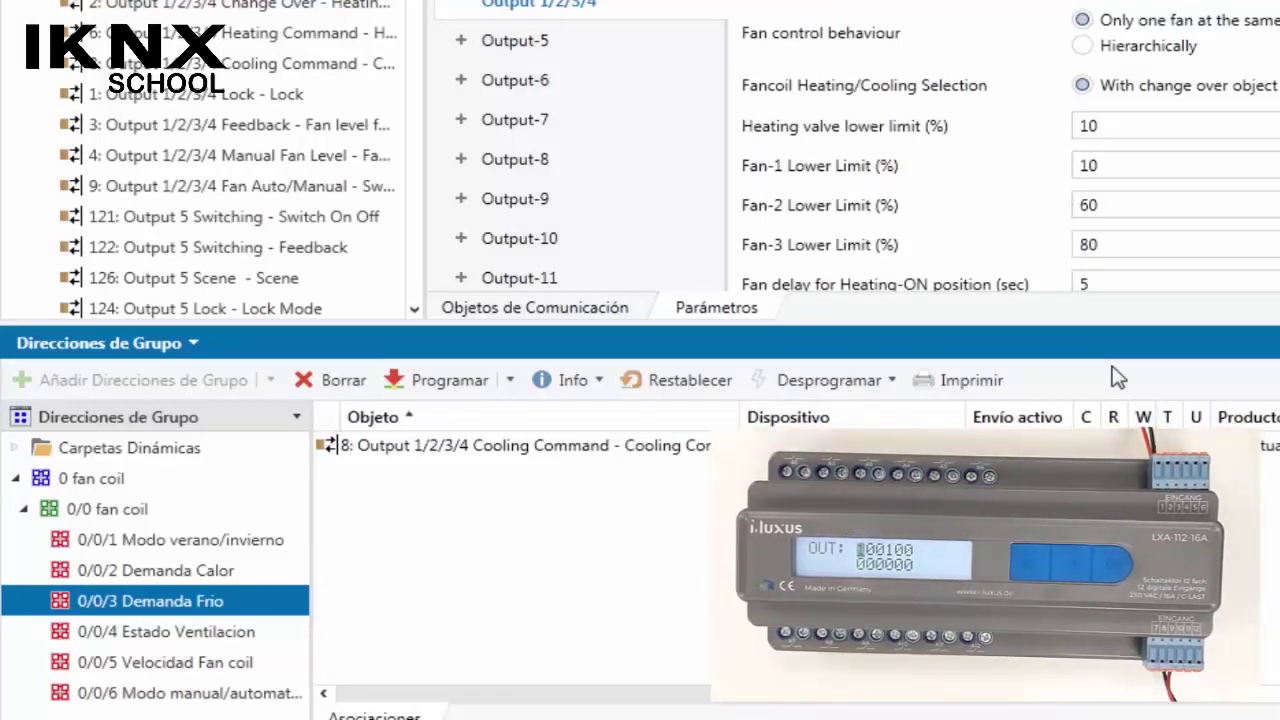
pyautogui.click(1110, 127)
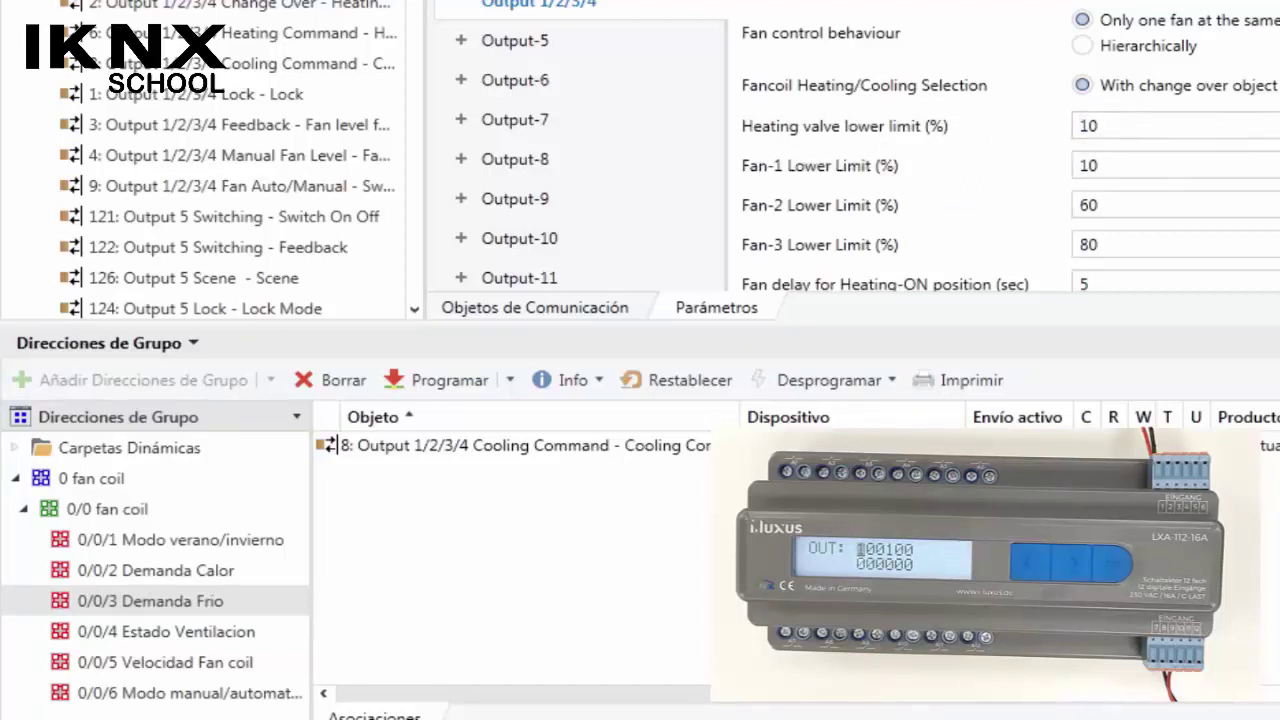
pyautogui.scroll(-5, 1105, 18)
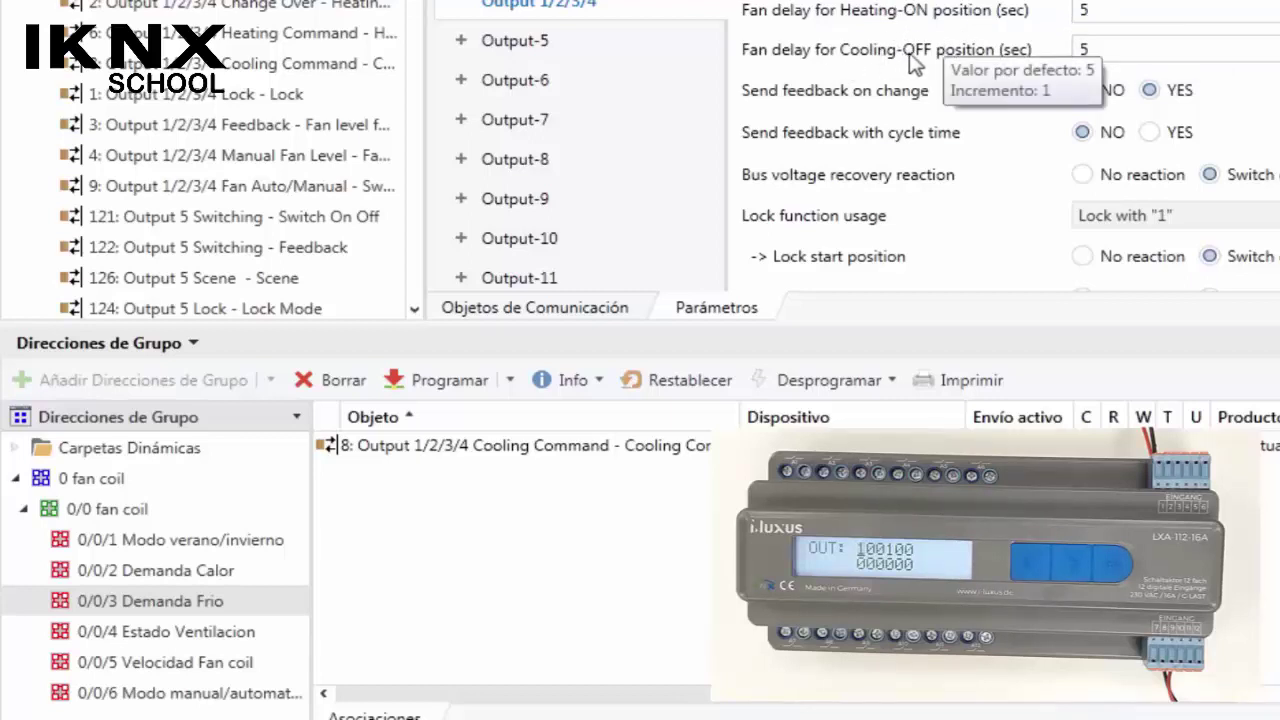
# - Write 0 % to group address 0/0/3 Demanda Frio
pyautogui.rightClick(189, 600)
pyautogui.click(394, 186)
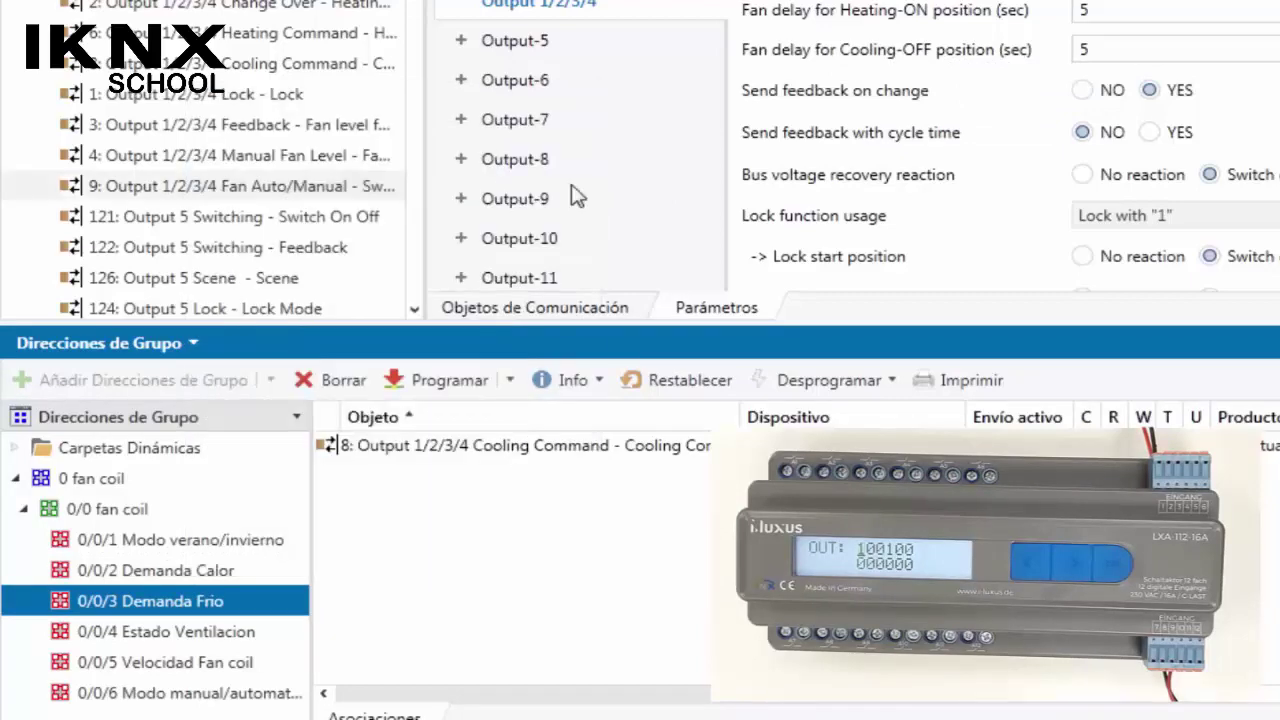
pyautogui.rightClick(231, 598)
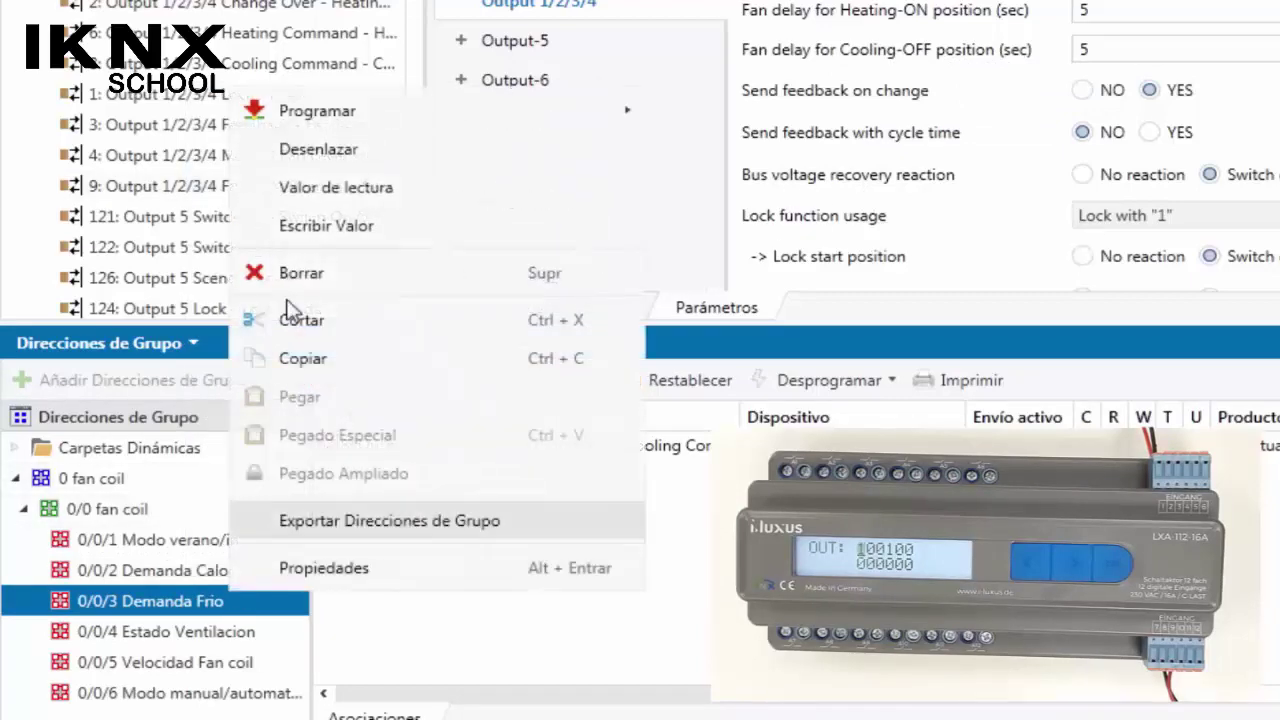
pyautogui.click(398, 240)
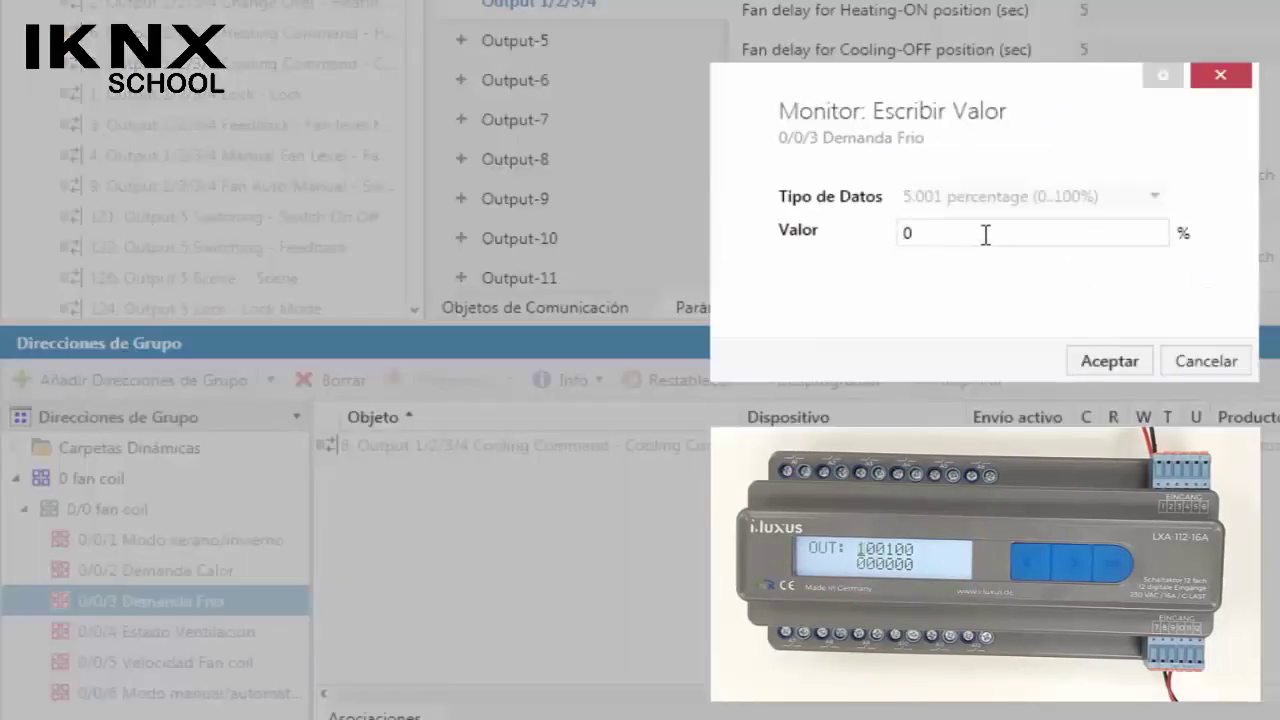
pyautogui.click(1101, 363)
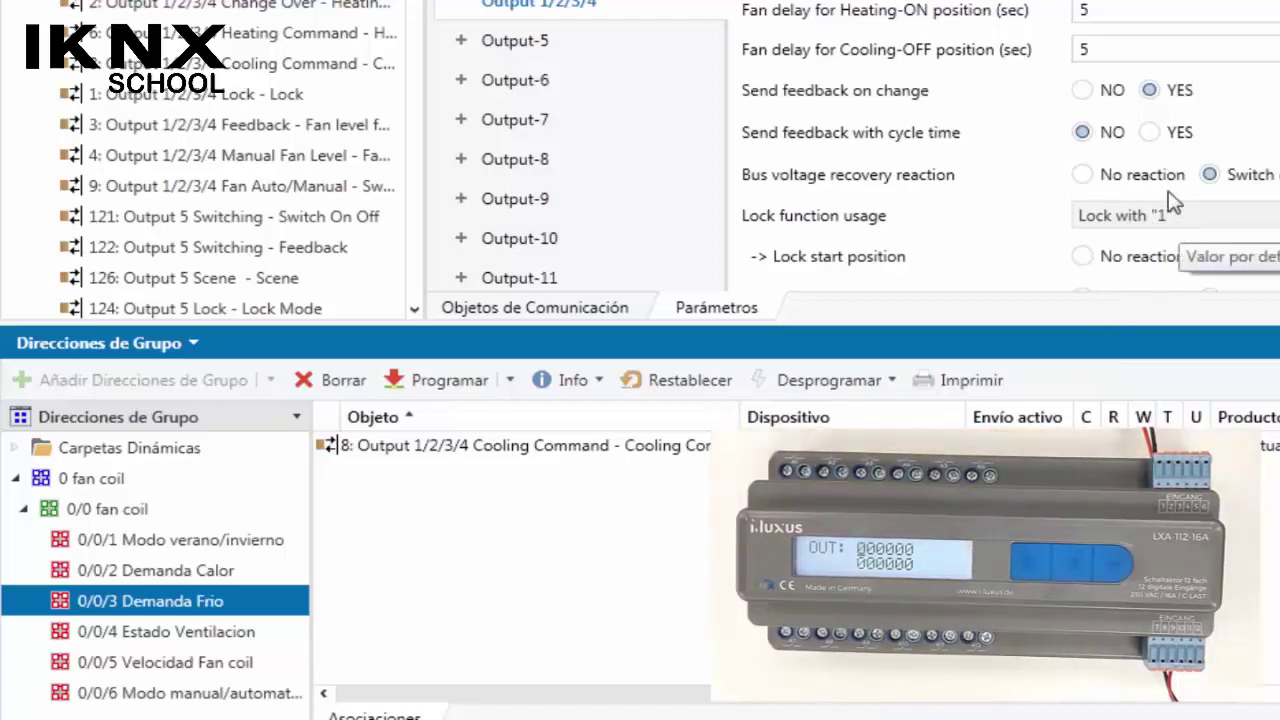
# - Write 80 % to group address 0/0/3 Demanda Frio and compare it with the Fan-3 lower limit
pyautogui.rightClick(196, 600)
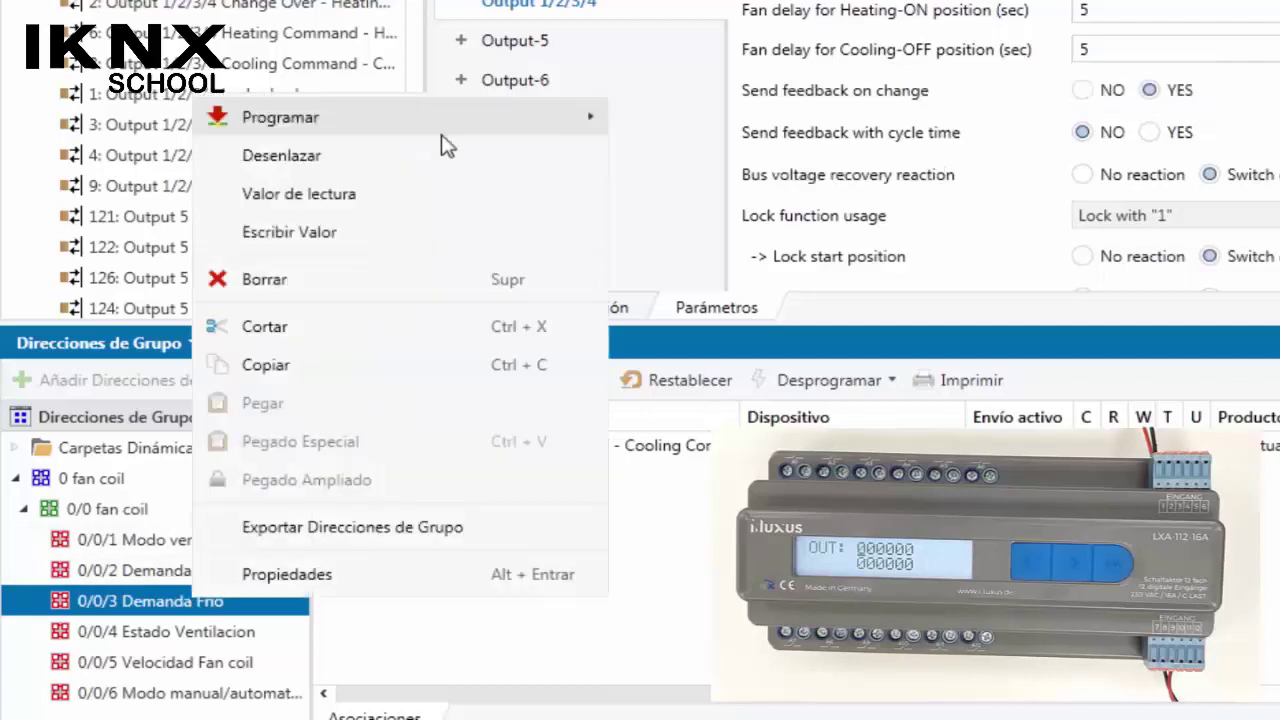
pyautogui.click(450, 234)
pyautogui.moveTo(980, 237); pyautogui.dragTo(856, 234)
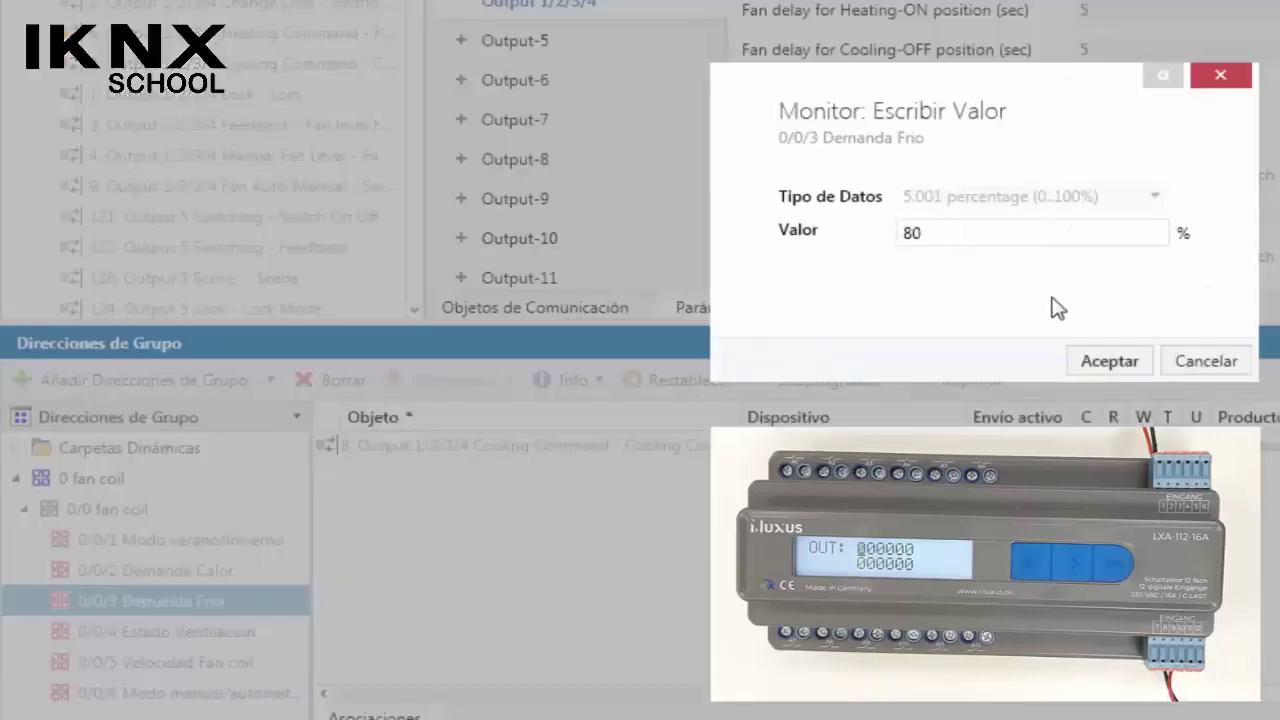
pyautogui.click(1108, 361)
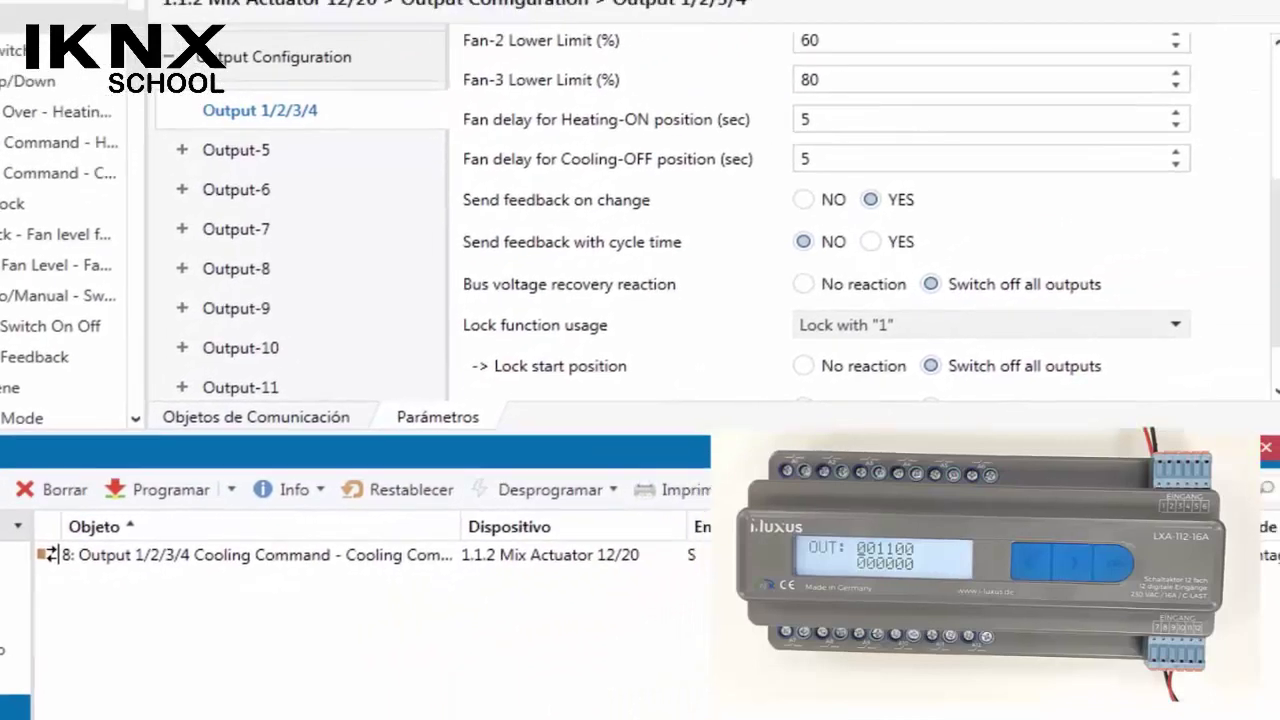
pyautogui.click(824, 78)
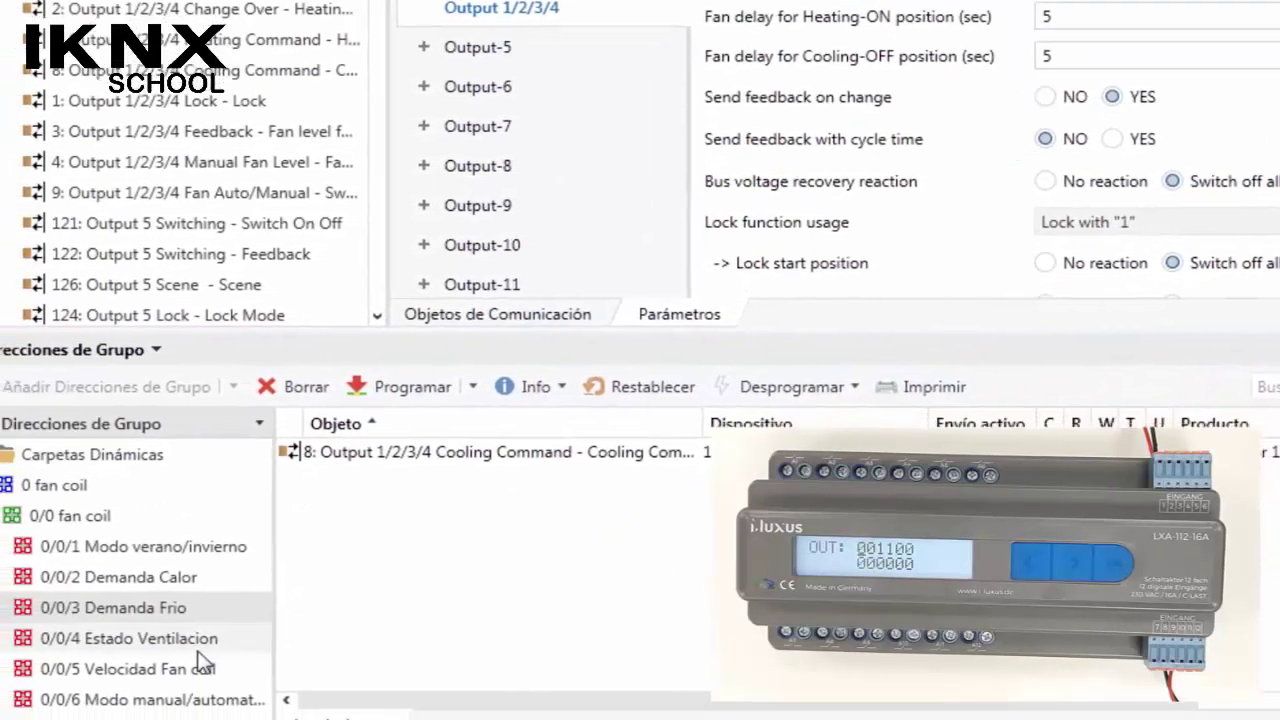
# - Write 0 % to group address 0/0/3 Demanda Frio to end the cooling demand
pyautogui.click(164, 610)
pyautogui.rightClick(162, 611)
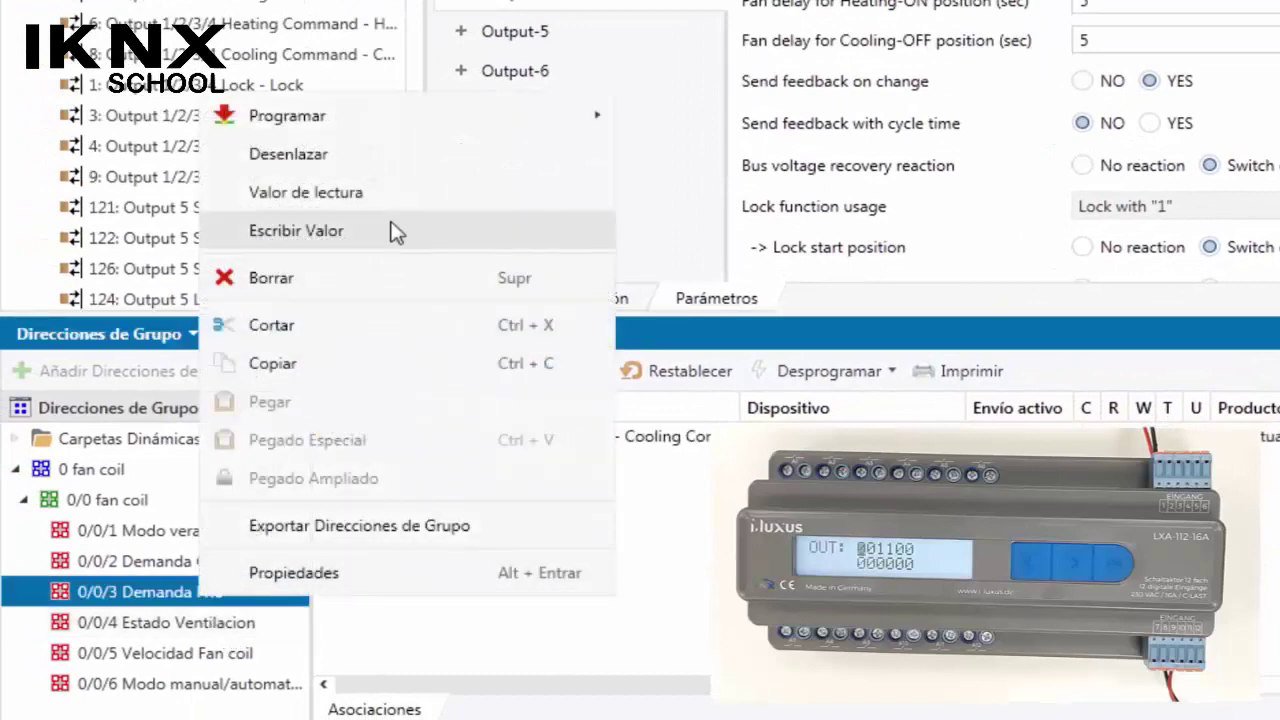
pyautogui.click(393, 230)
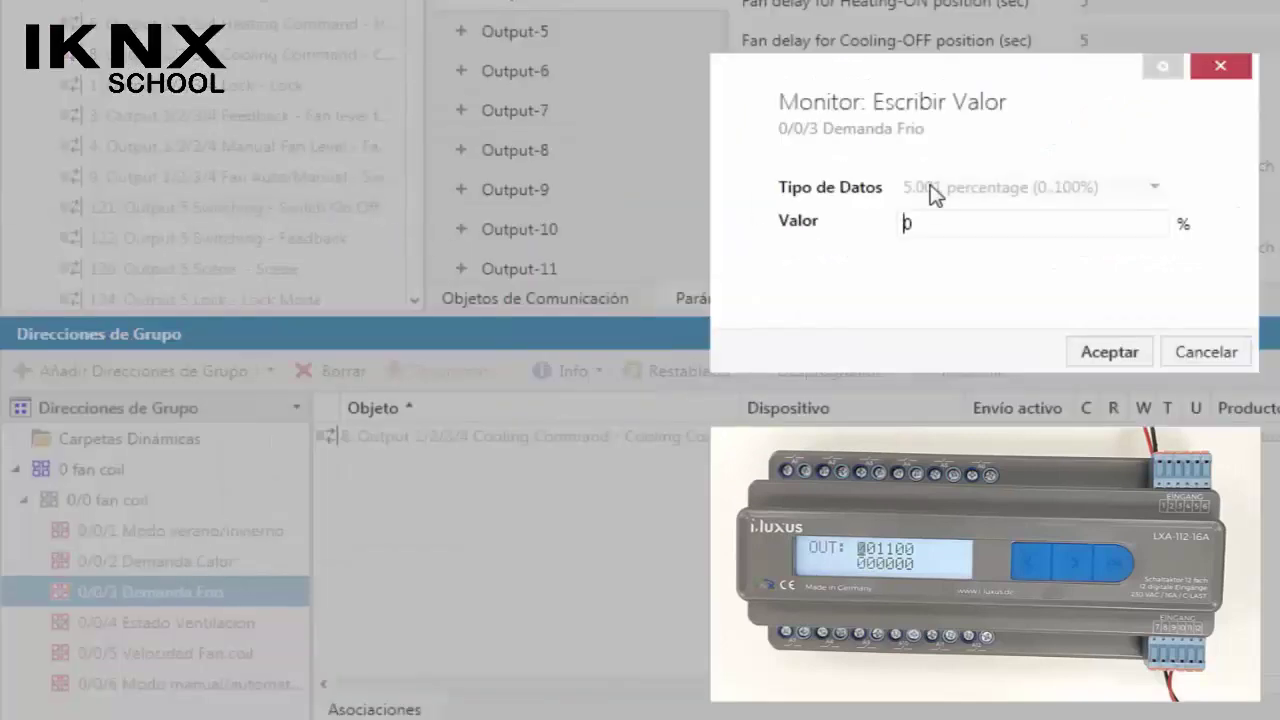
pyautogui.click(1110, 352)
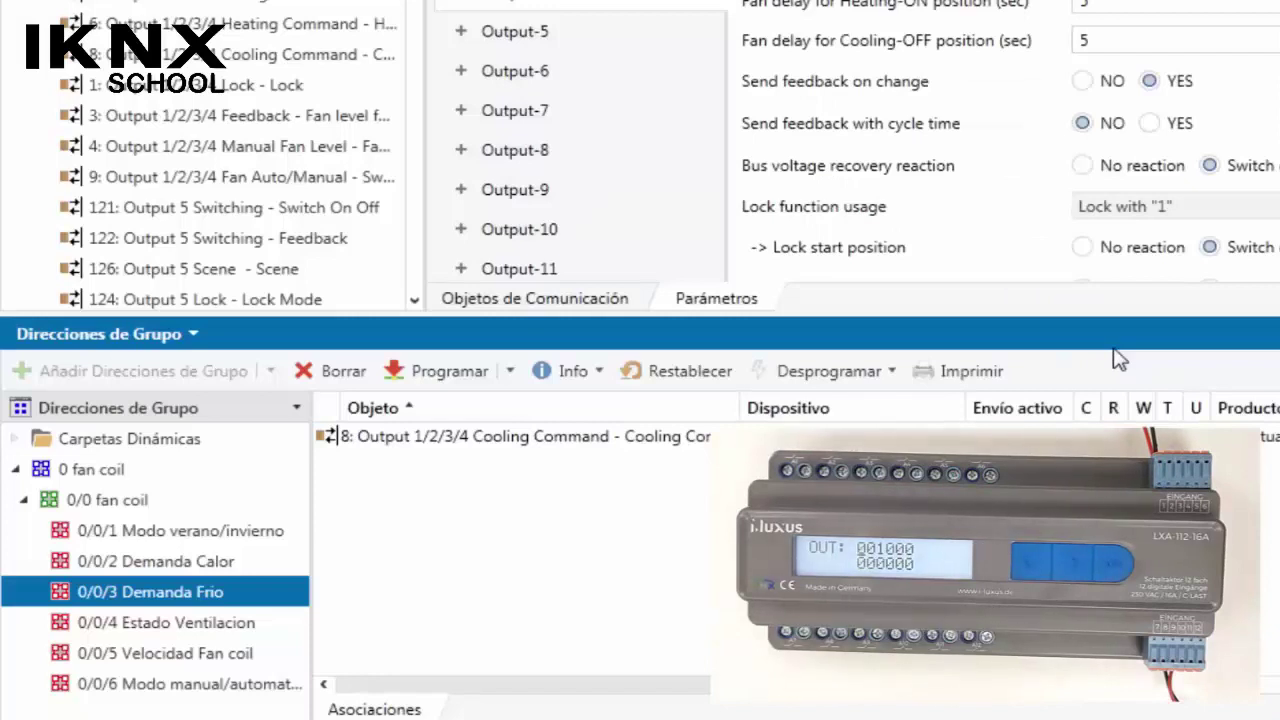
# - Check the Fan Auto/Manual polarization parameter and write the value Encender to group address 0/0/6, the manual/automatic mode
pyautogui.rightClick(261, 690)
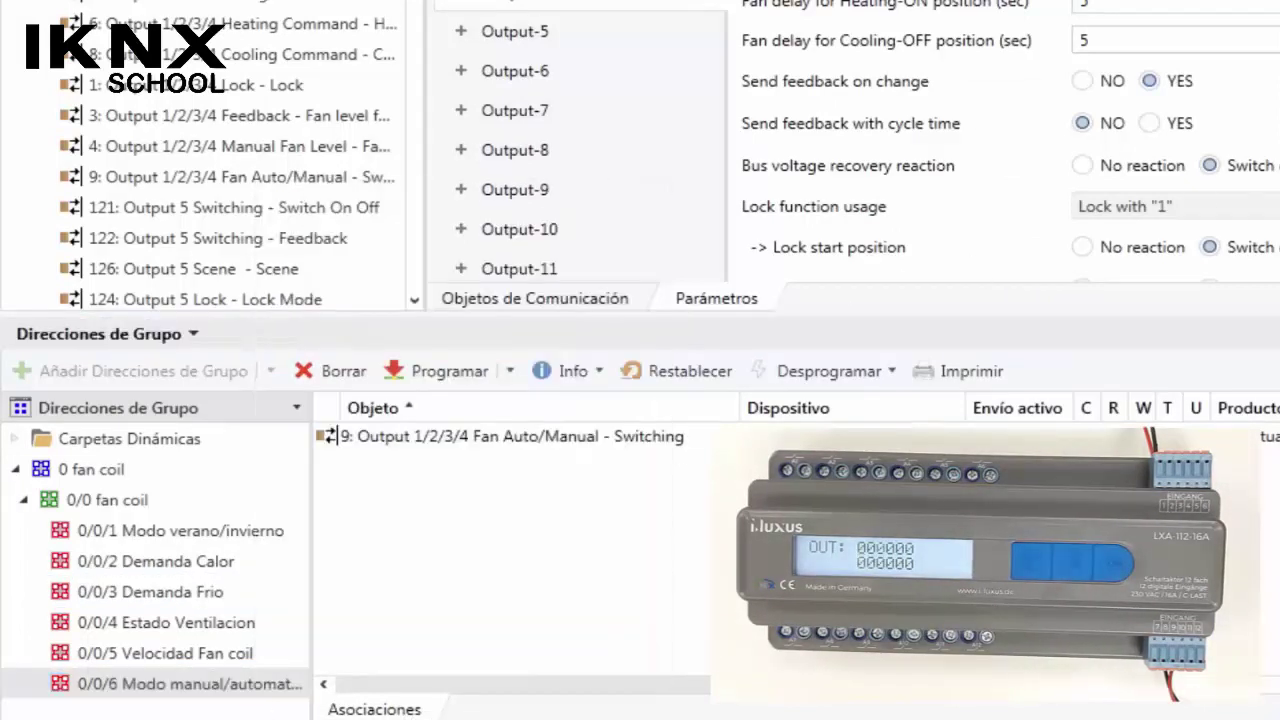
pyautogui.scroll(-2, 1000, 150)
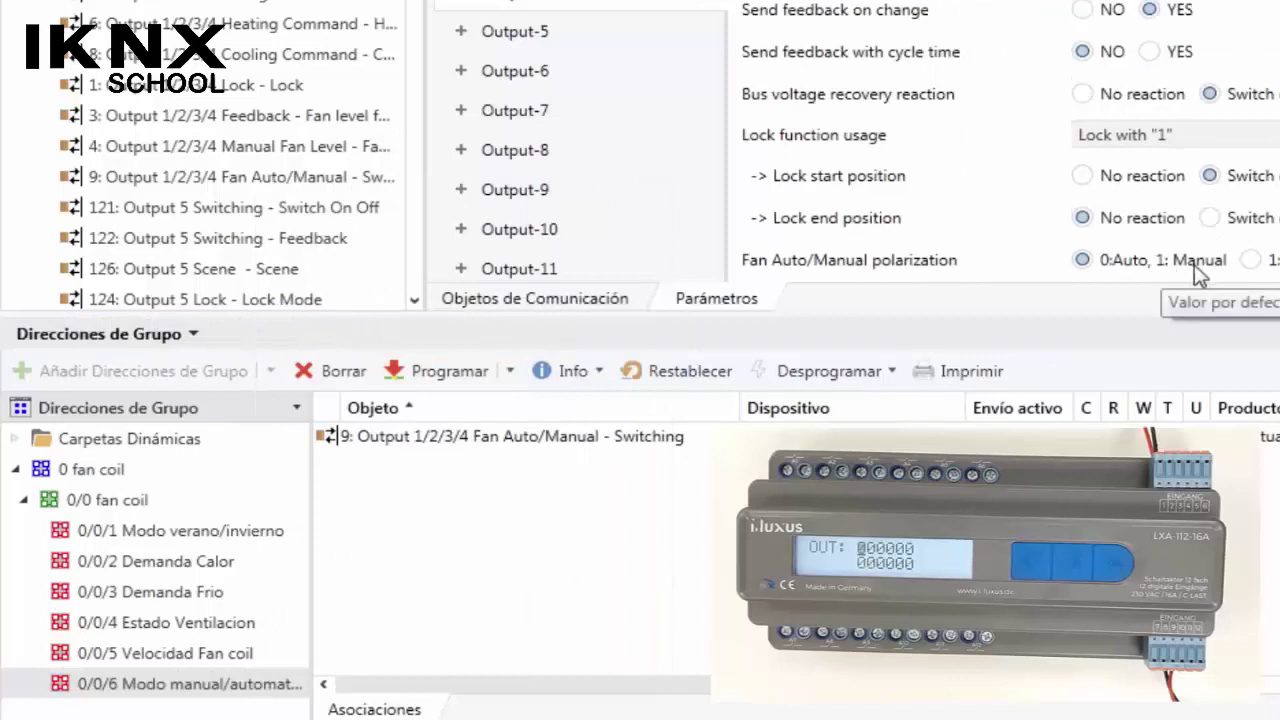
pyautogui.rightClick(274, 686)
pyautogui.moveTo(457, 320)
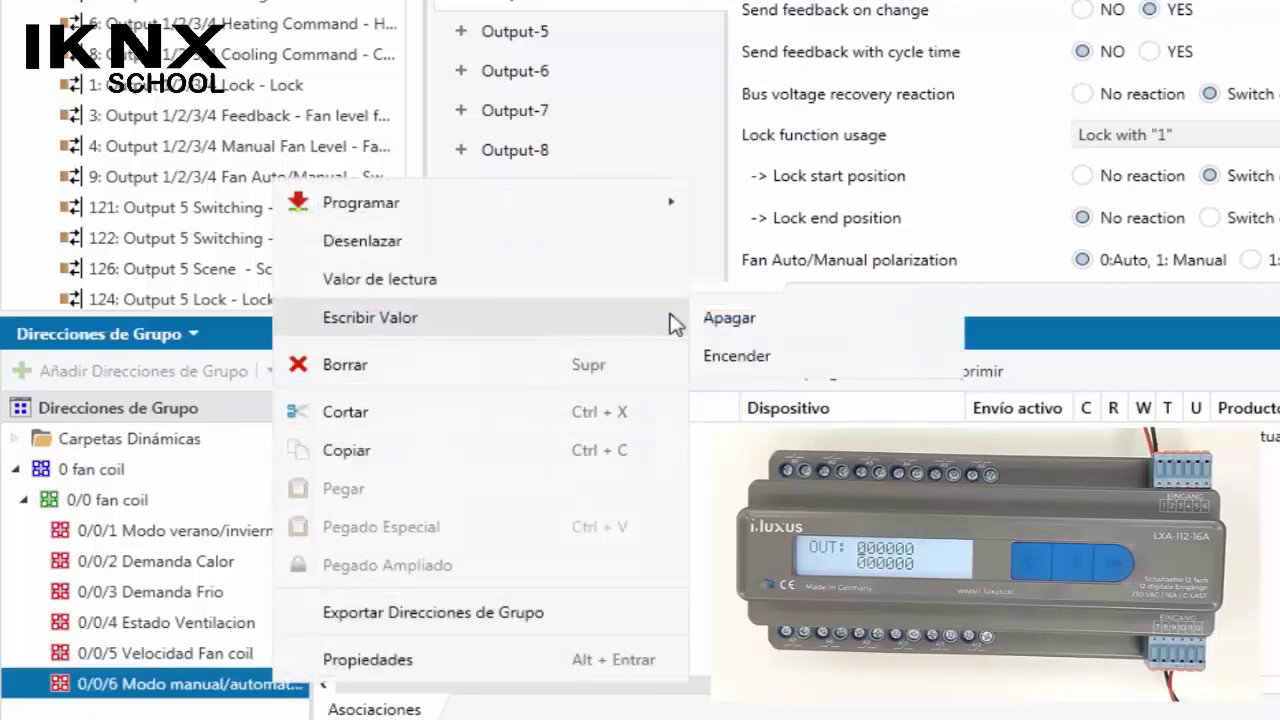
pyautogui.click(773, 368)
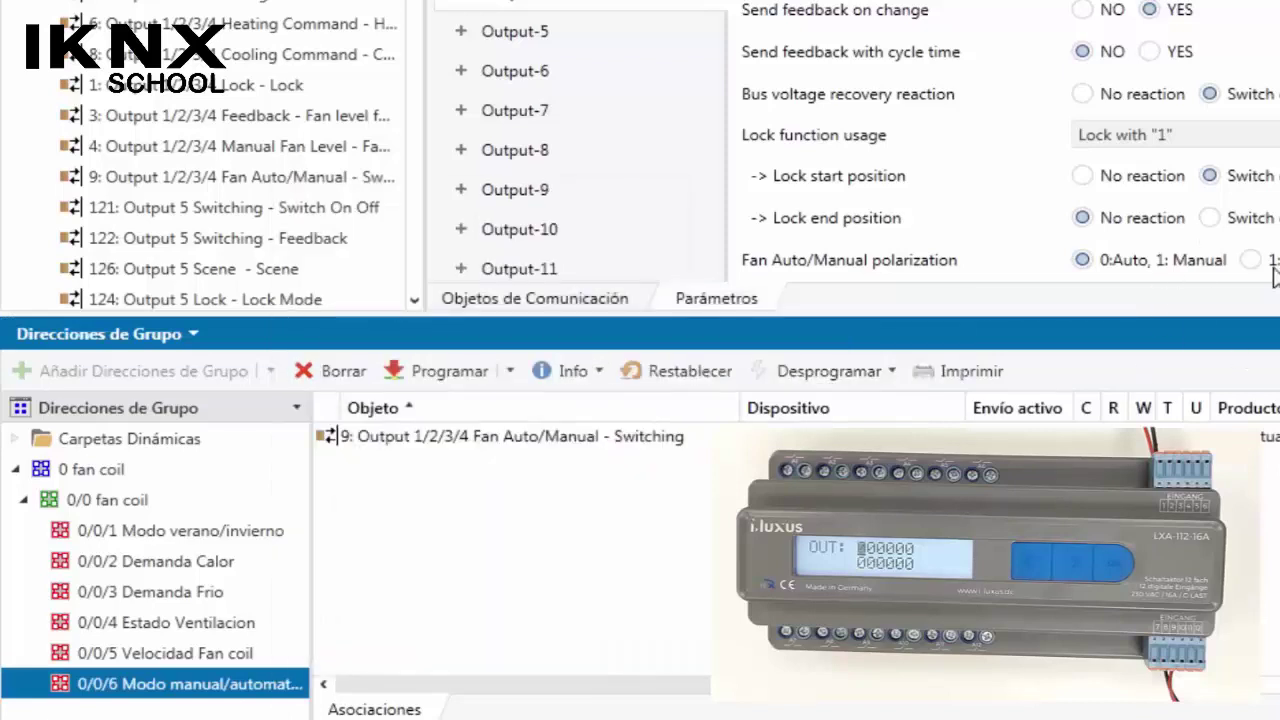
# - Write 10 % to group address 0/0/5 Velocidad Fan coil
pyautogui.rightClick(247, 658)
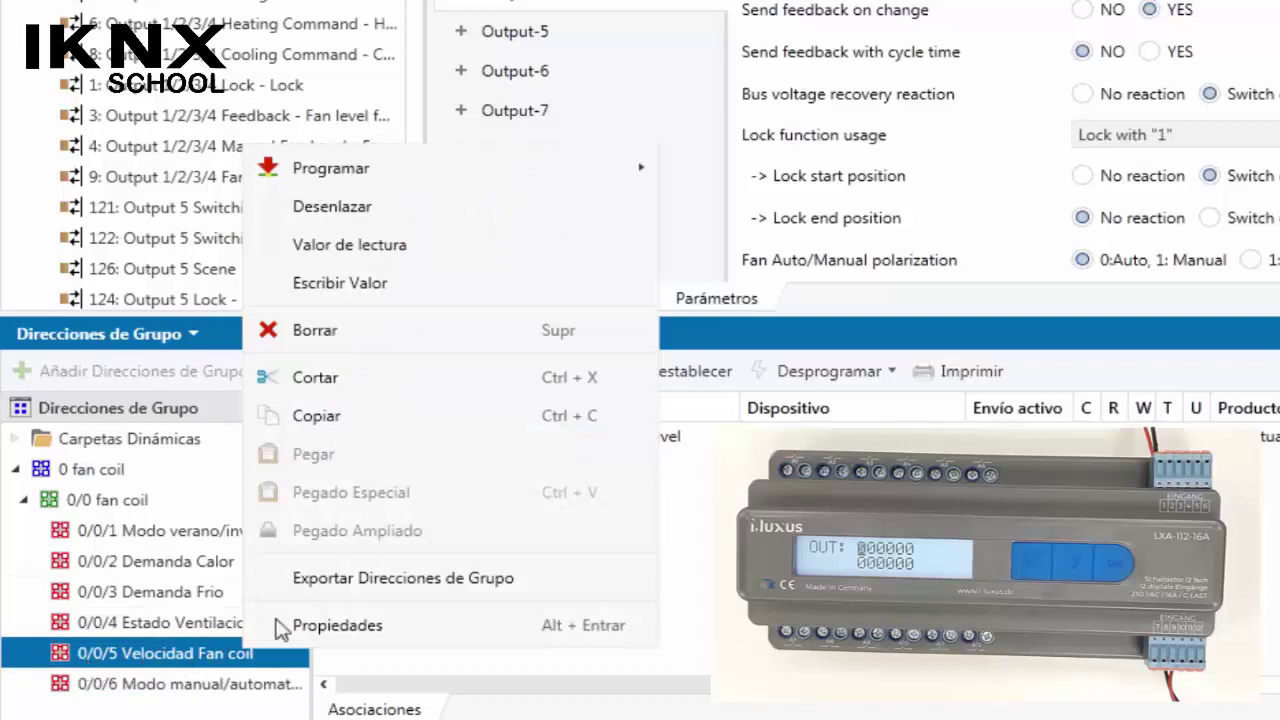
pyautogui.click(368, 288)
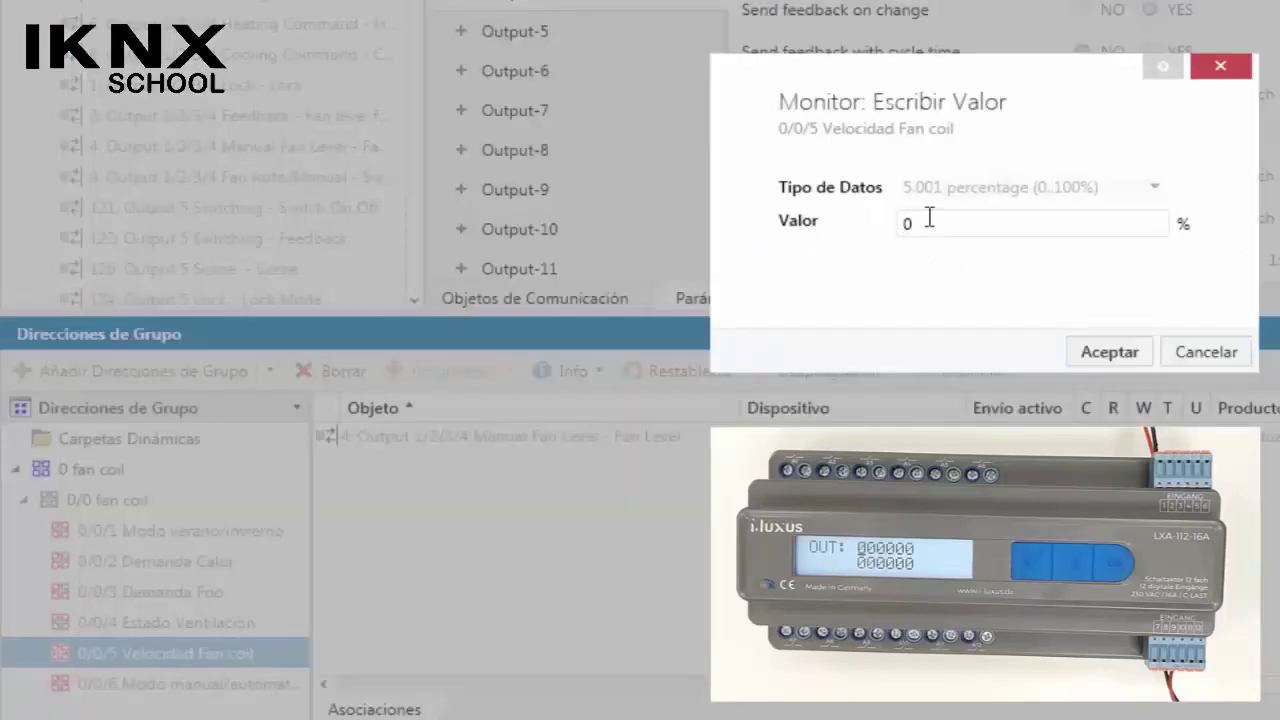
pyautogui.write('10')
pyautogui.click(1130, 352)
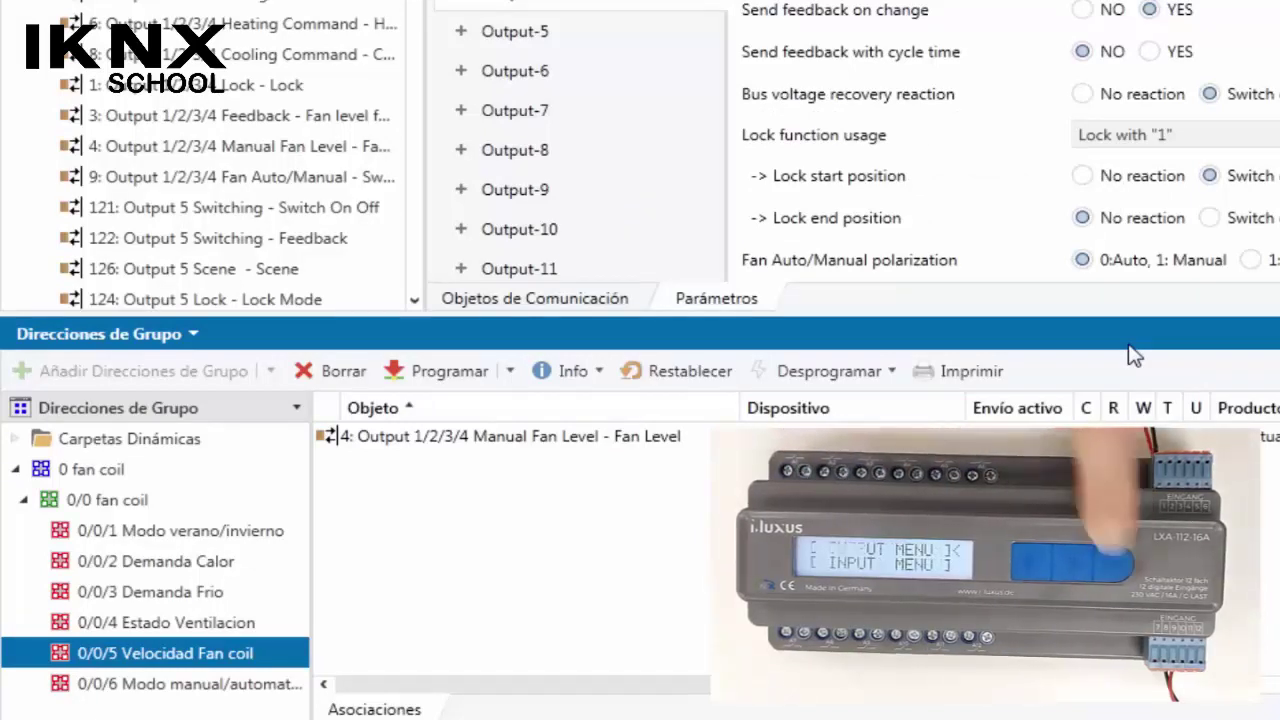
# - Write 65 % to group address 0/0/5 Velocidad Fan coil
pyautogui.rightClick(170, 655)
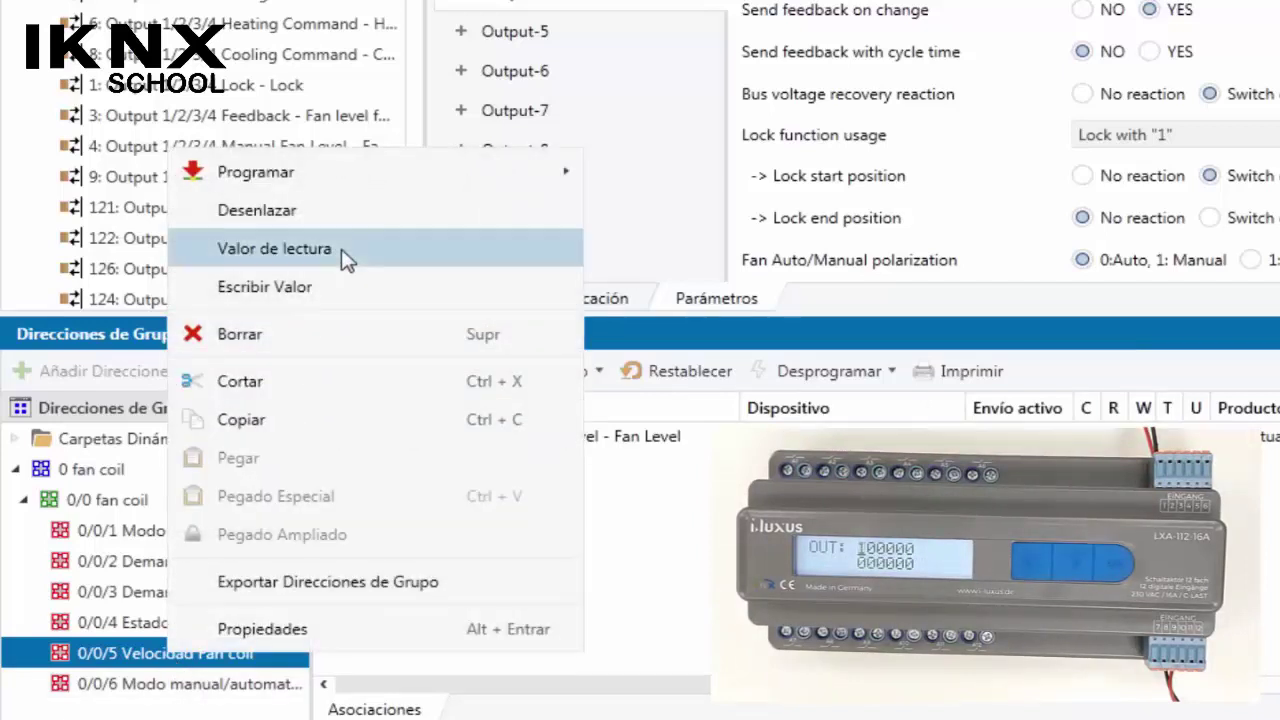
pyautogui.click(350, 290)
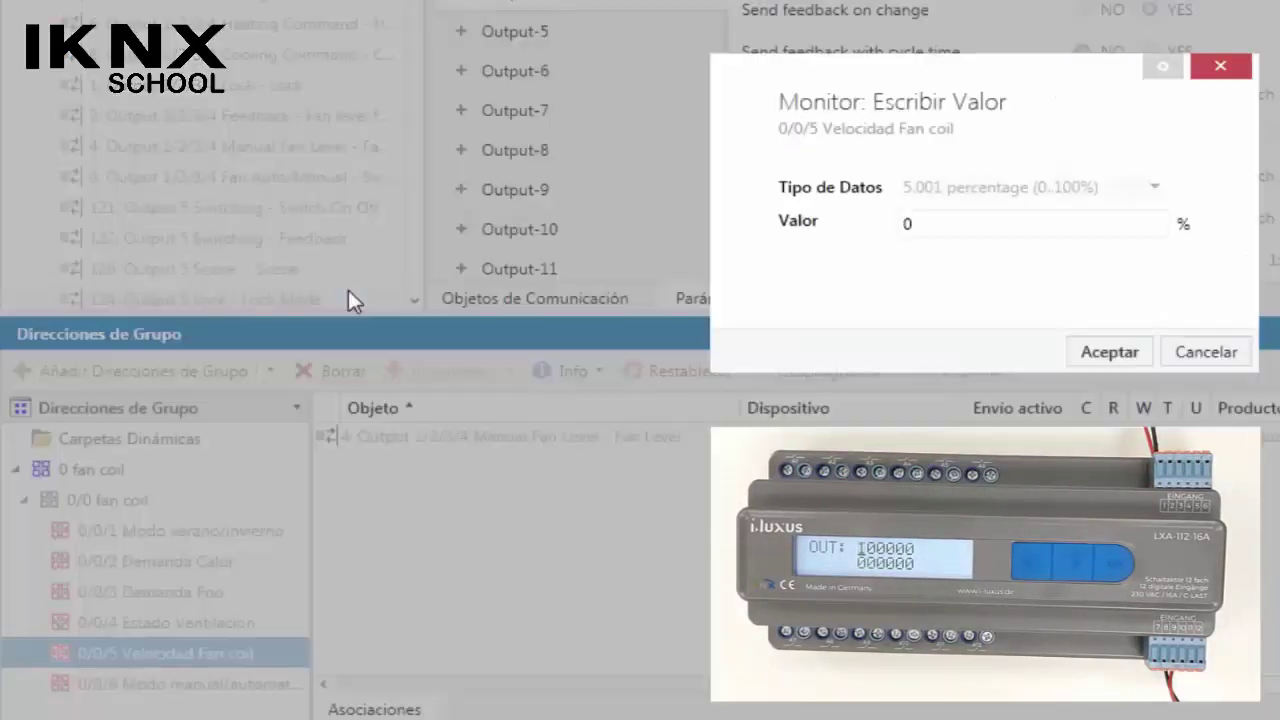
pyautogui.doubleClick(905, 222)
pyautogui.write('85')
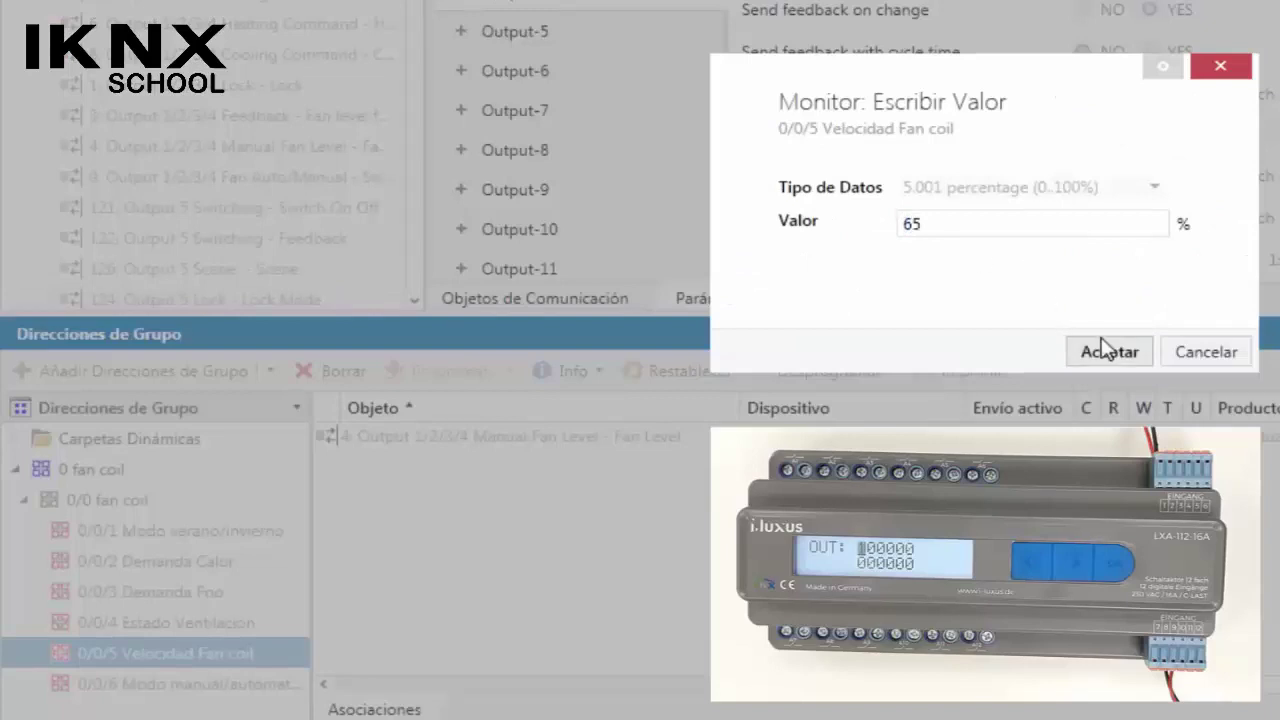
pyautogui.click(1108, 352)
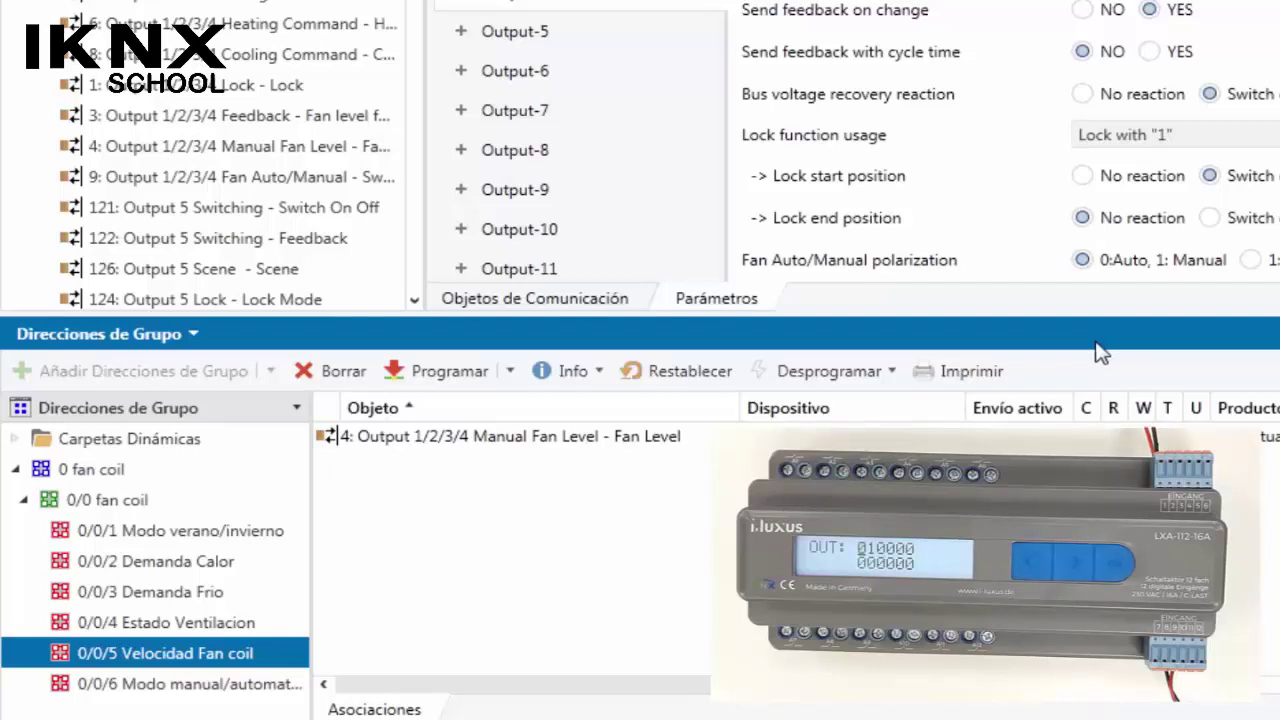
# - Write 20 % to group address 0/0/3 Demanda Frio
pyautogui.rightClick(155, 566)
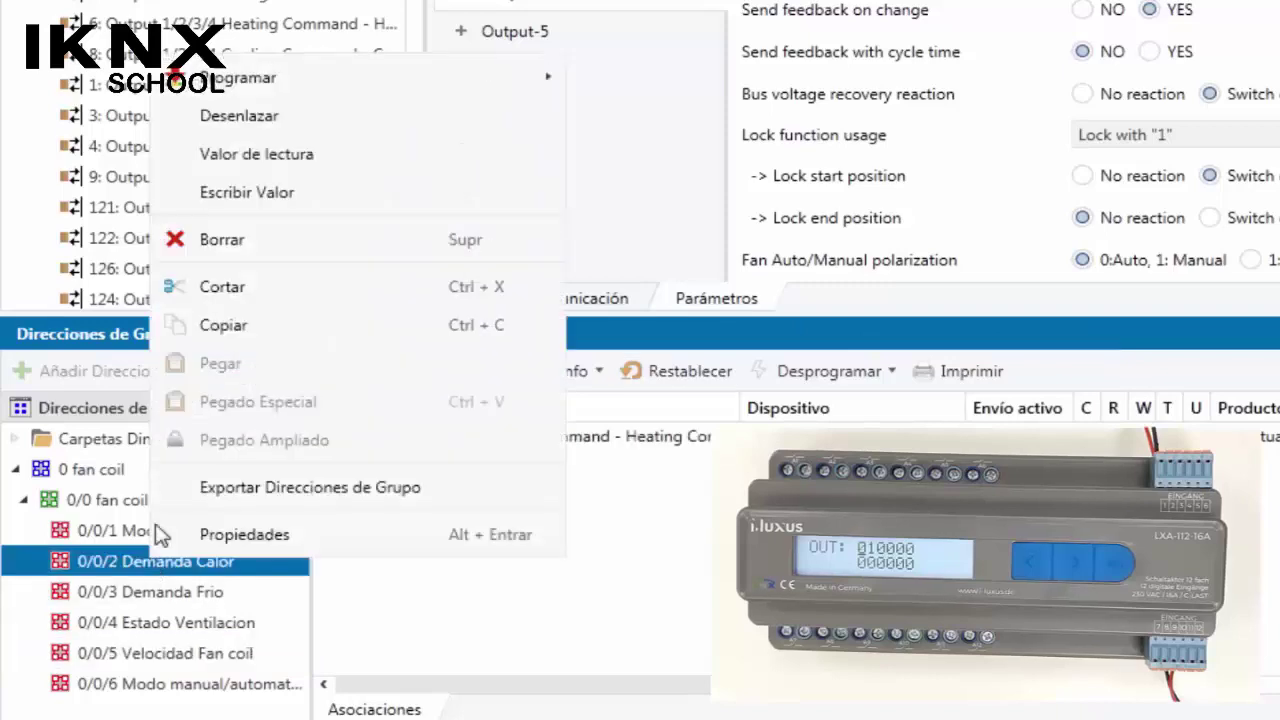
pyautogui.click(230, 598)
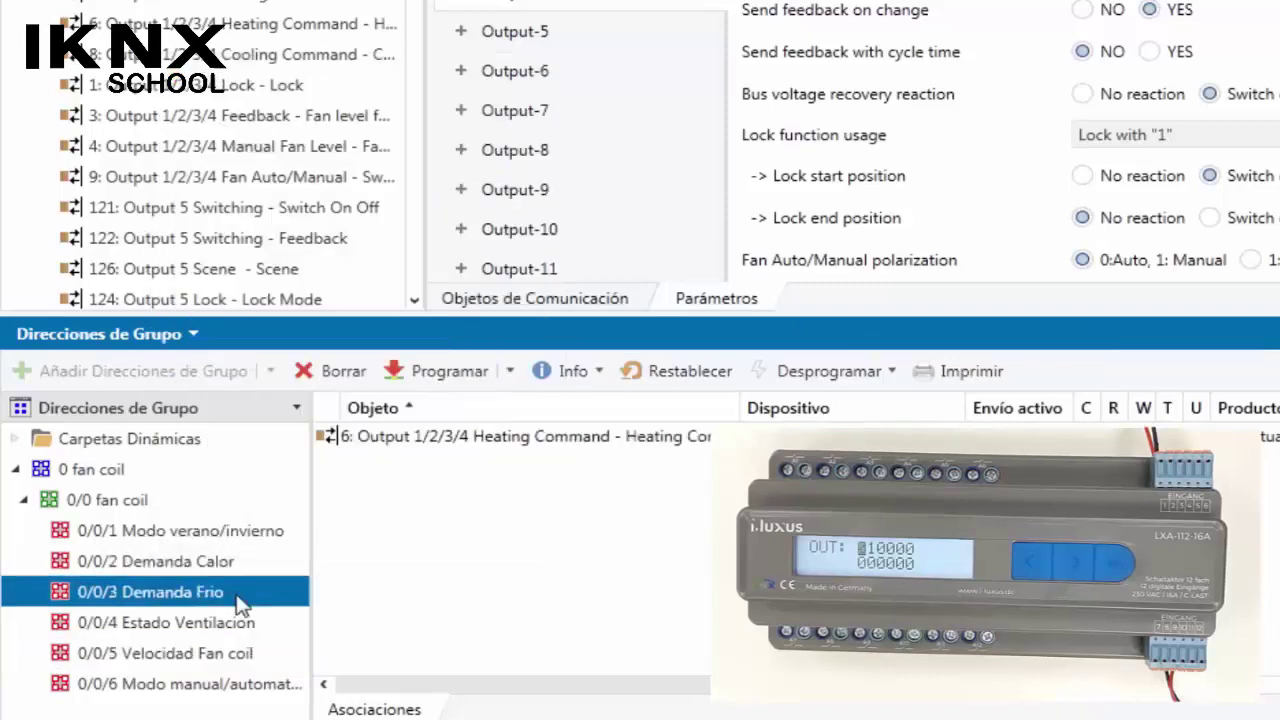
pyautogui.rightClick(238, 596)
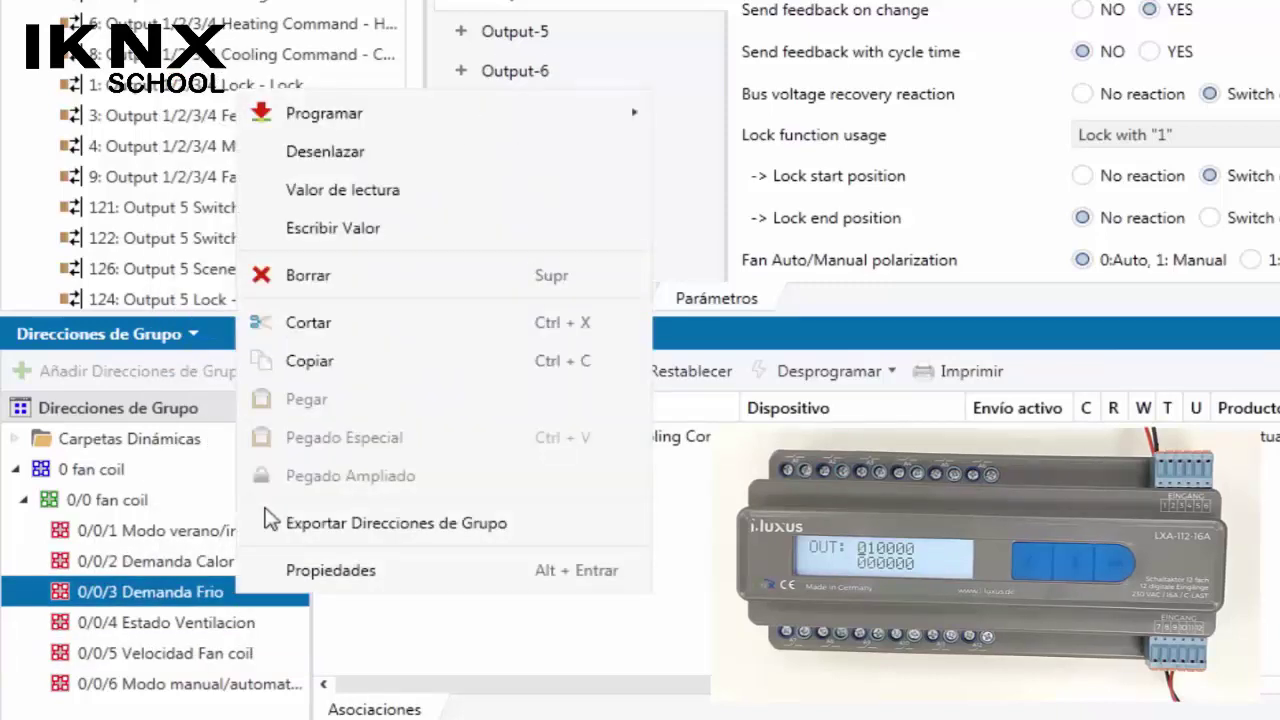
pyautogui.click(410, 240)
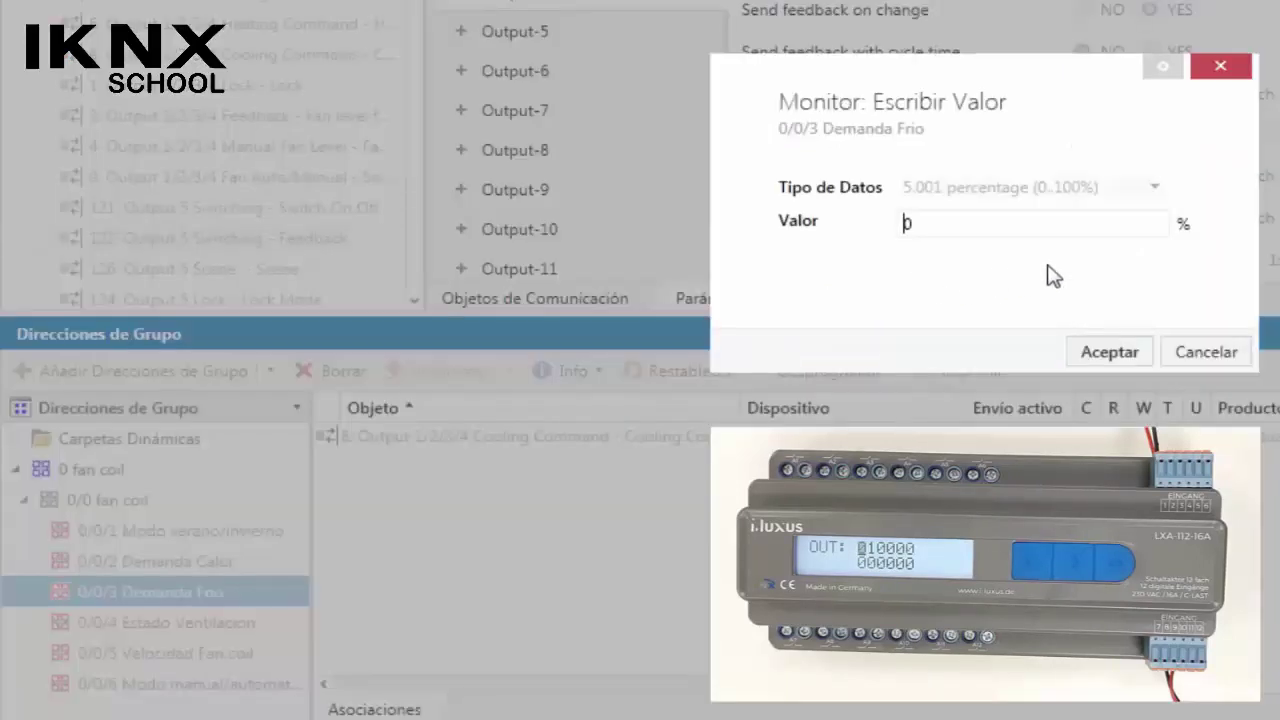
pyautogui.moveTo(980, 234); pyautogui.dragTo(850, 225)
pyautogui.write('20')
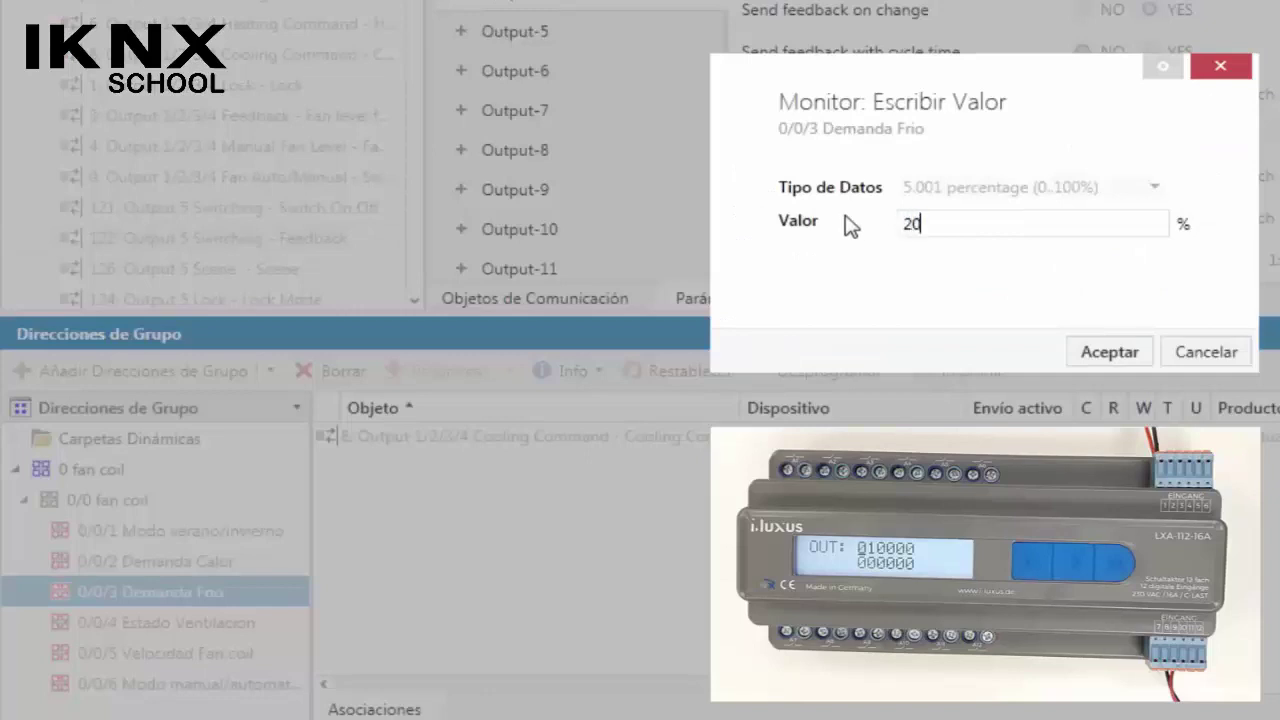
pyautogui.click(1118, 354)
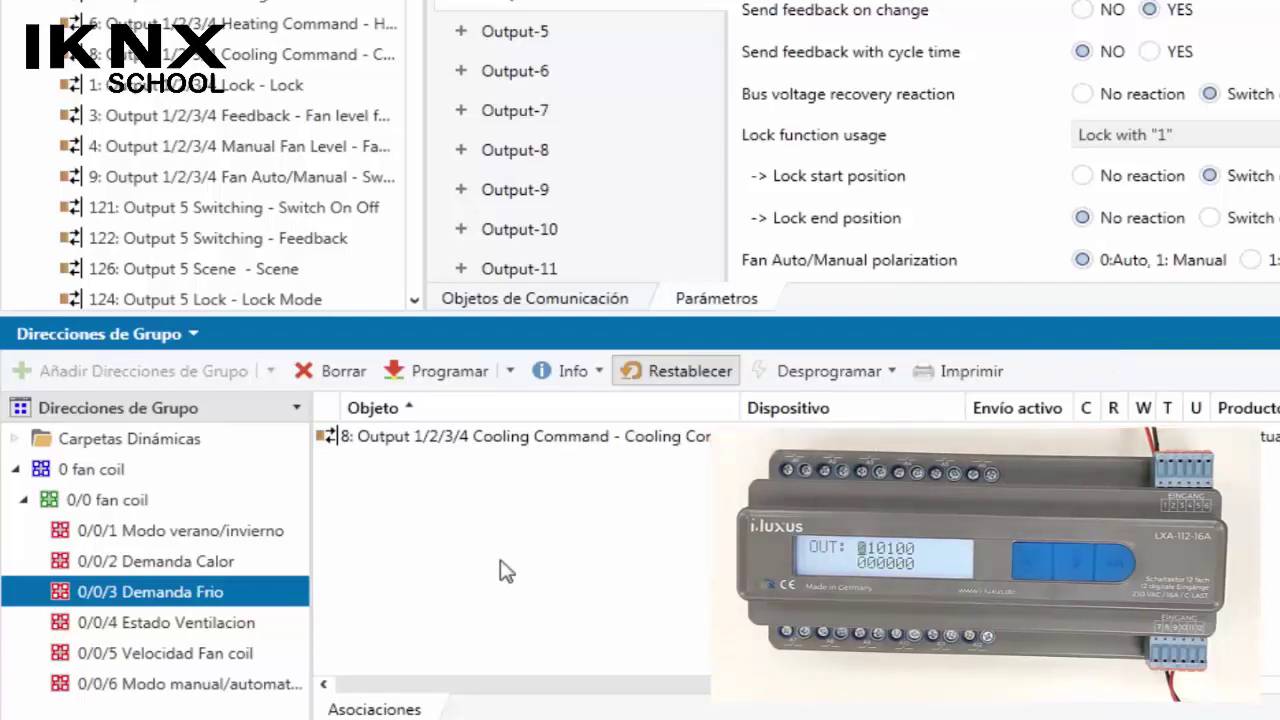
# - Write the value Apagar to group address 0/0/6, the manual/automatic mode
pyautogui.click(184, 688)
pyautogui.rightClick(187, 698)
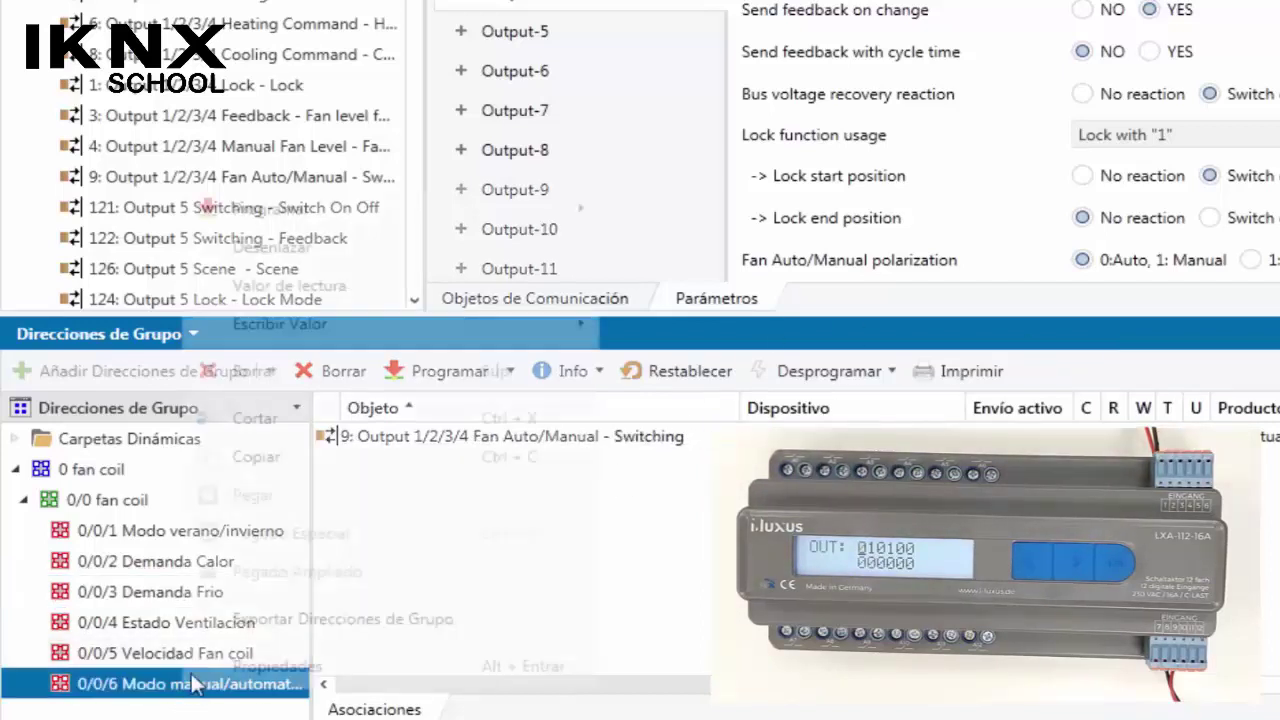
pyautogui.moveTo(334, 330)
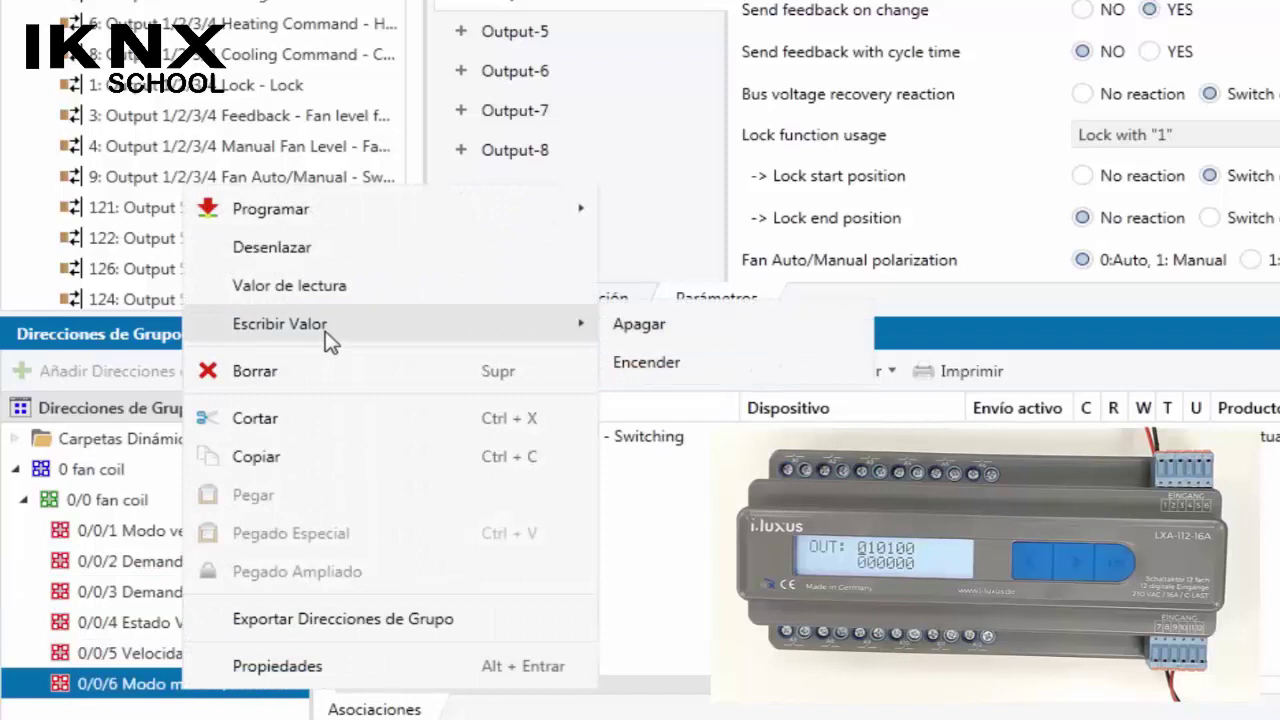
pyautogui.click(620, 326)
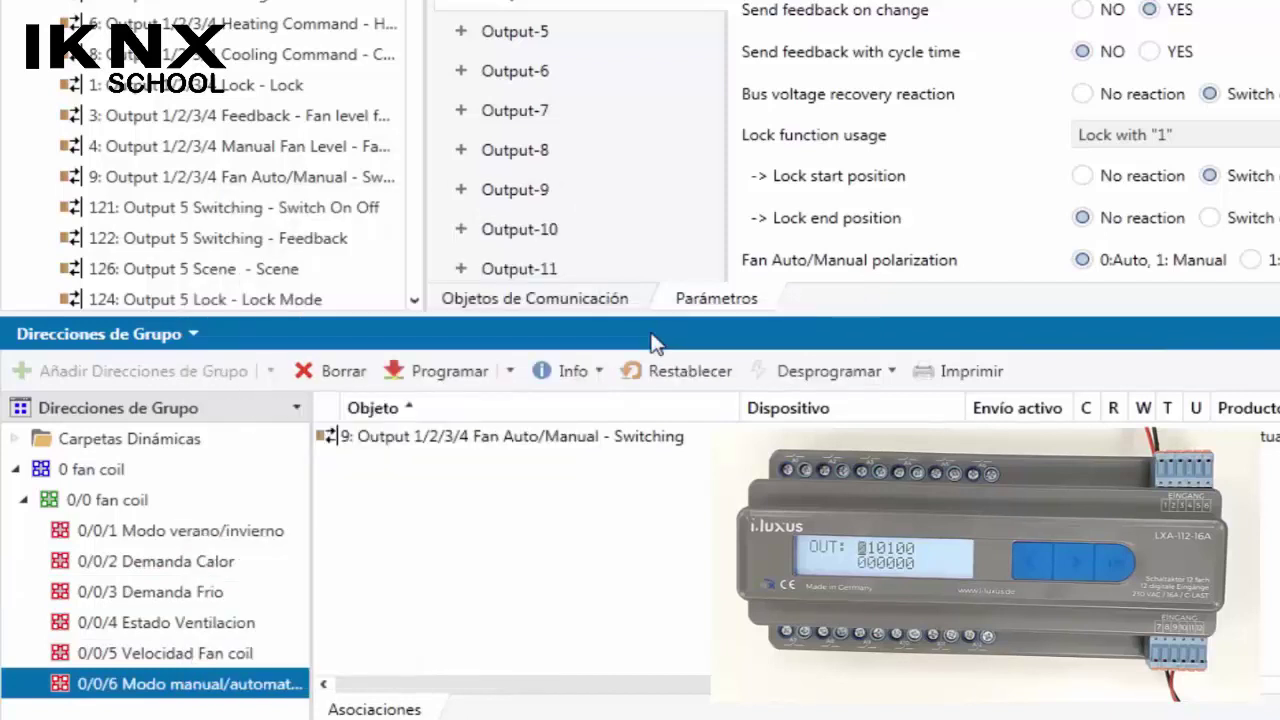
# - Write a new percentage value to group address 0/0/3 Demanda Frio
pyautogui.rightClick(183, 598)
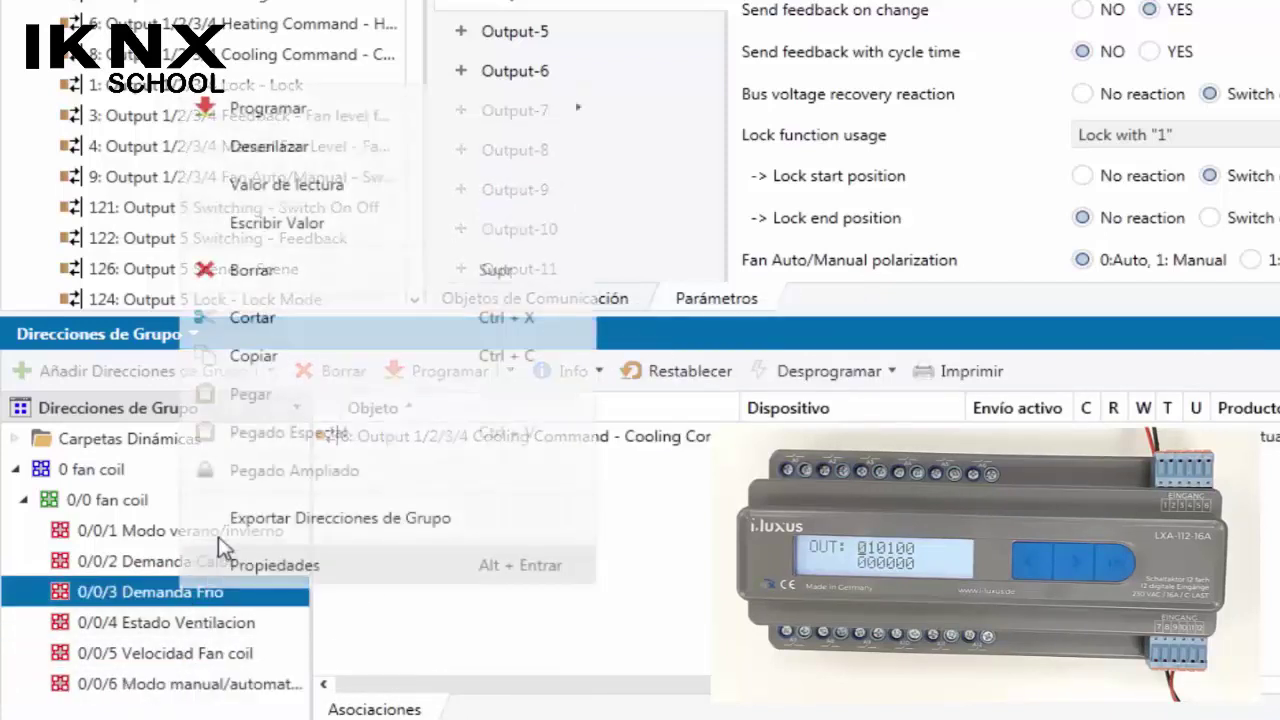
pyautogui.click(326, 227)
pyautogui.moveTo(923, 223); pyautogui.dragTo(858, 233)
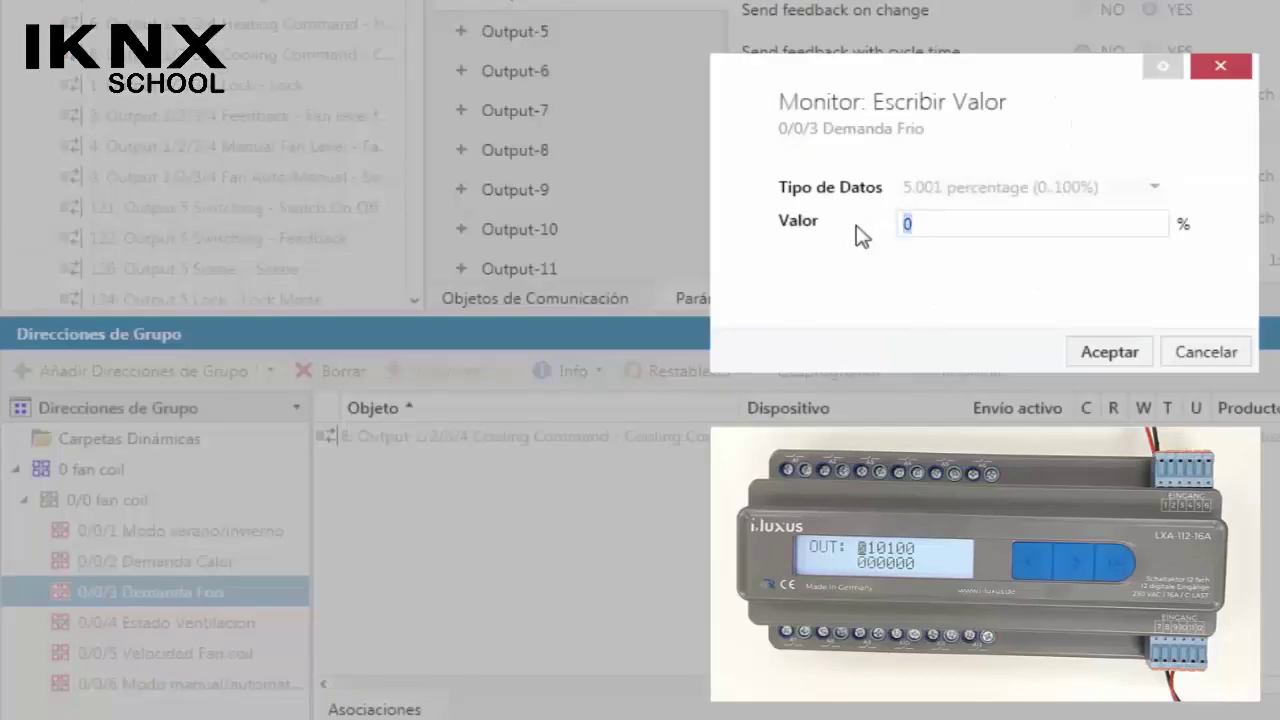
pyautogui.click(1115, 358)
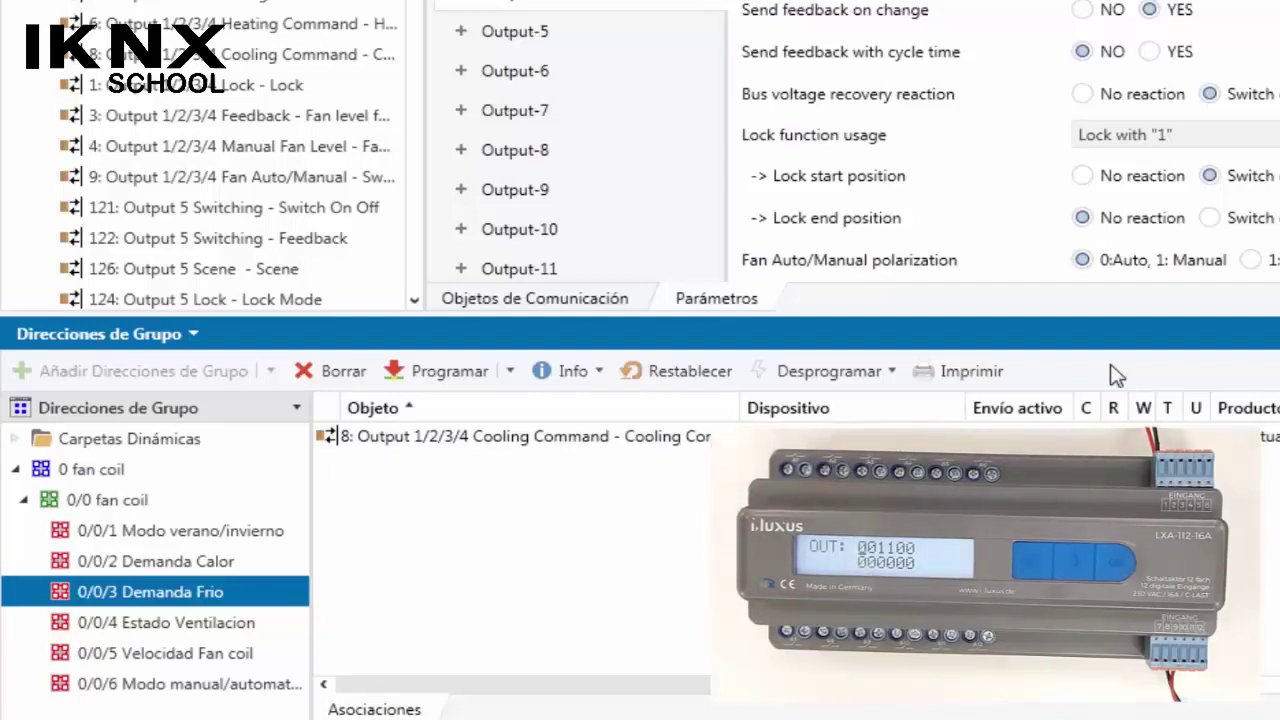
pyautogui.click(210, 531)
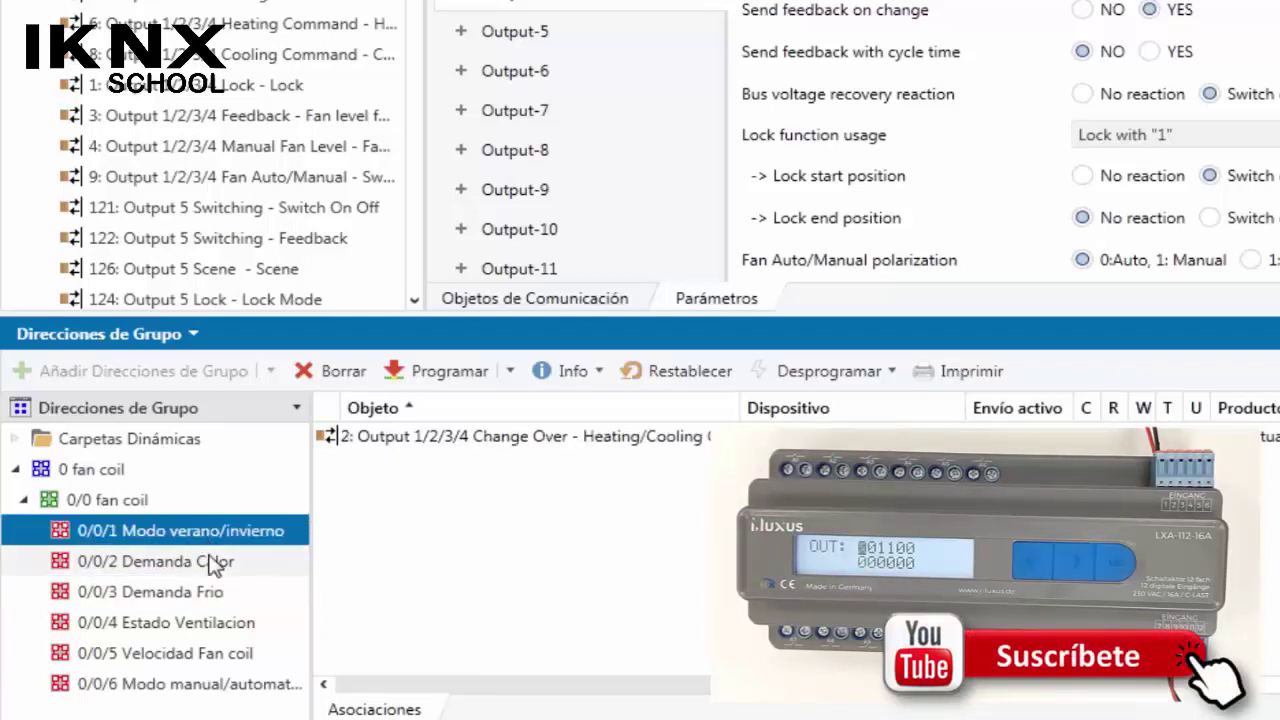
pyautogui.click(213, 563)
pyautogui.click(224, 595)
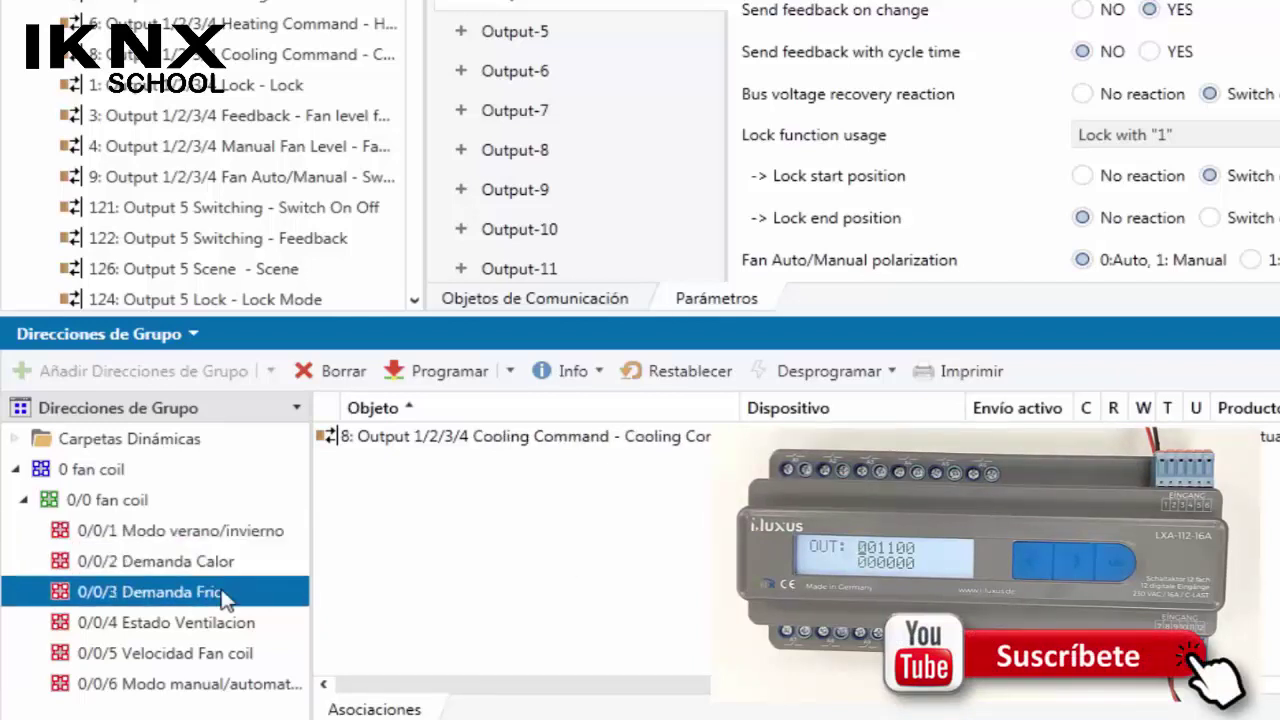
pyautogui.click(258, 682)
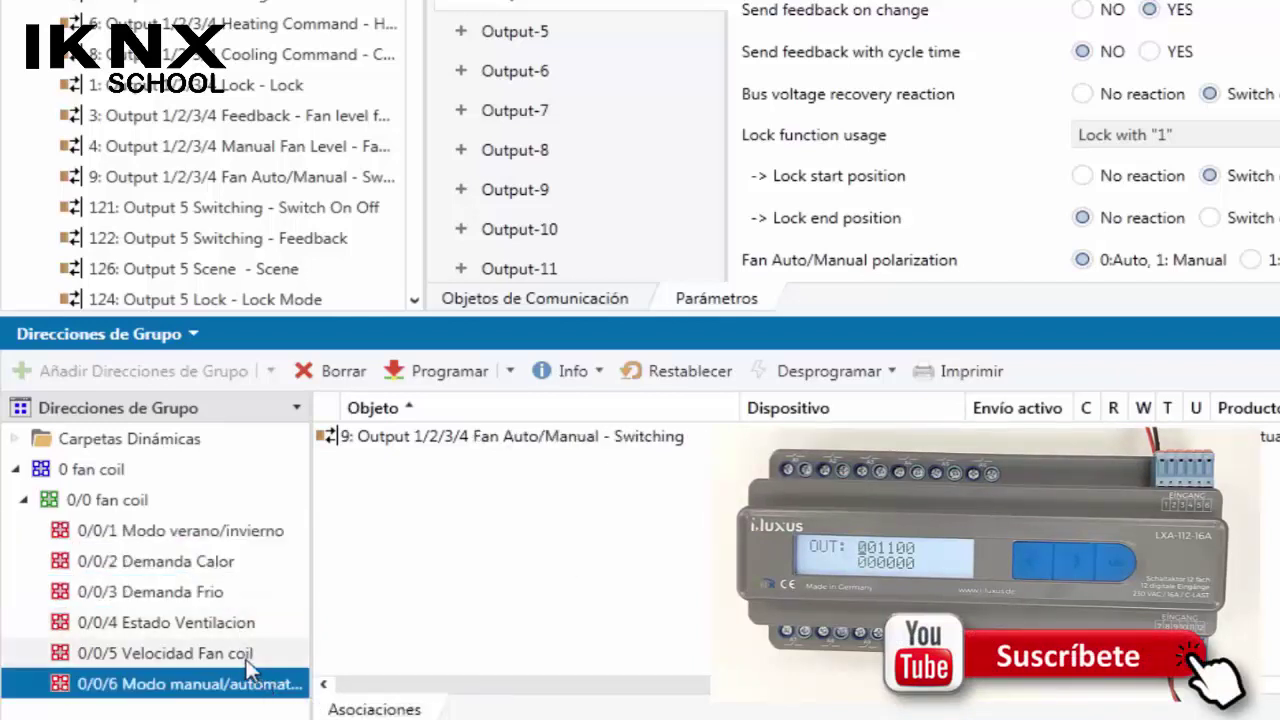